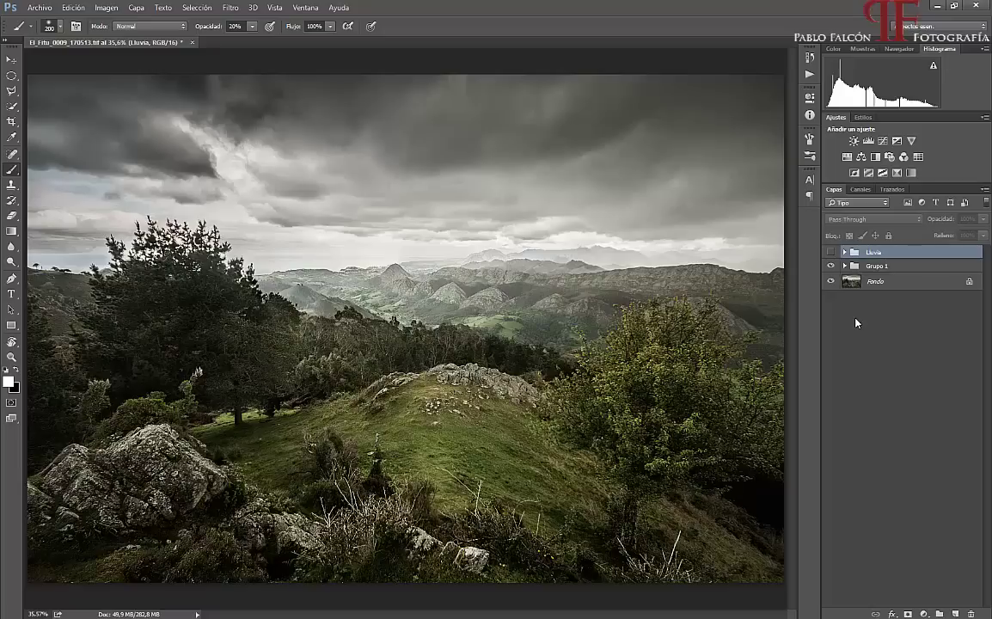
# Preview the Lluvia rain group, then delete it, leaving only Grupo 1 and Fondo.
pyautogui.click(830, 252)
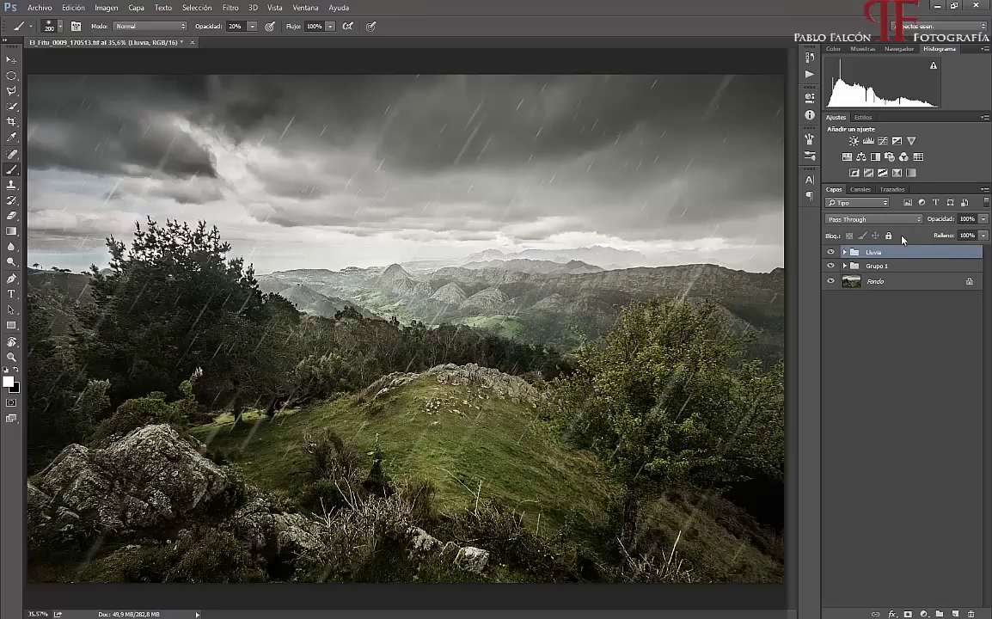
pyautogui.moveTo(931, 254); pyautogui.dragTo(971, 612)
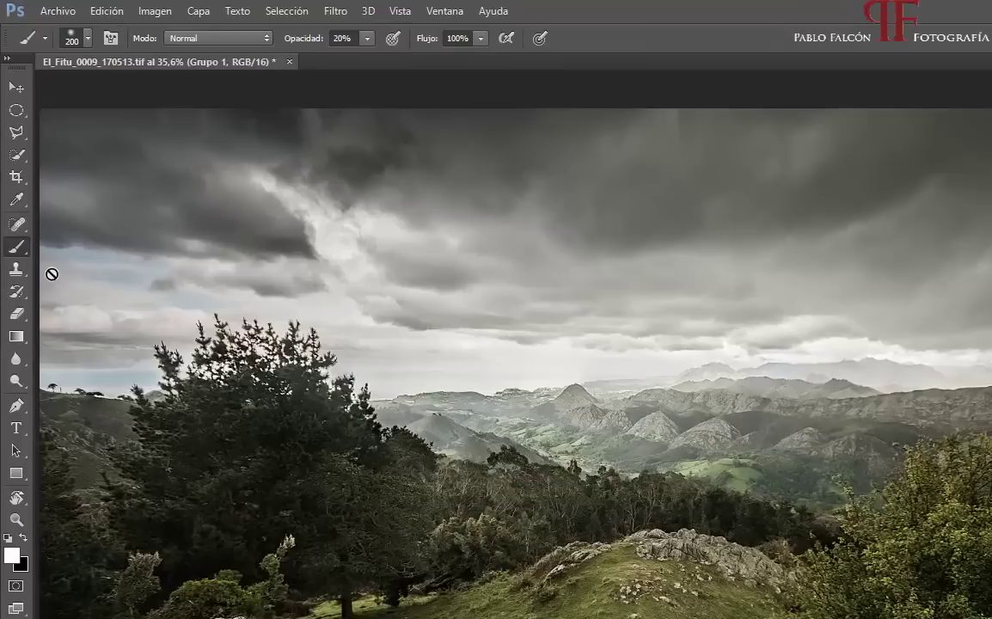
# Show the Pincel panel with the 200 px soft tip, 0% hardness and 25% spacing.
pyautogui.click(77, 36)
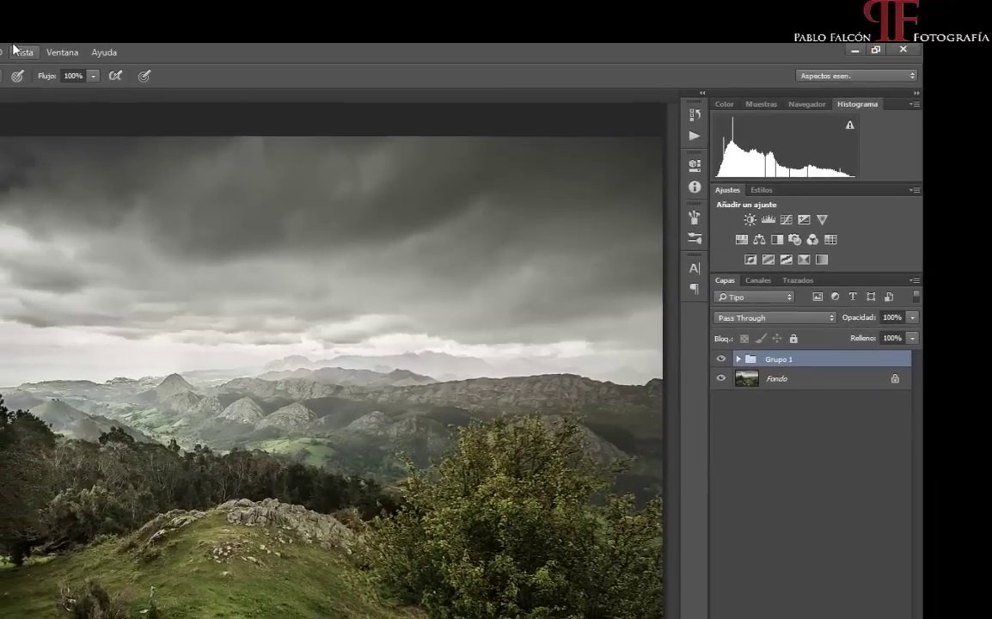
pyautogui.click(62, 54)
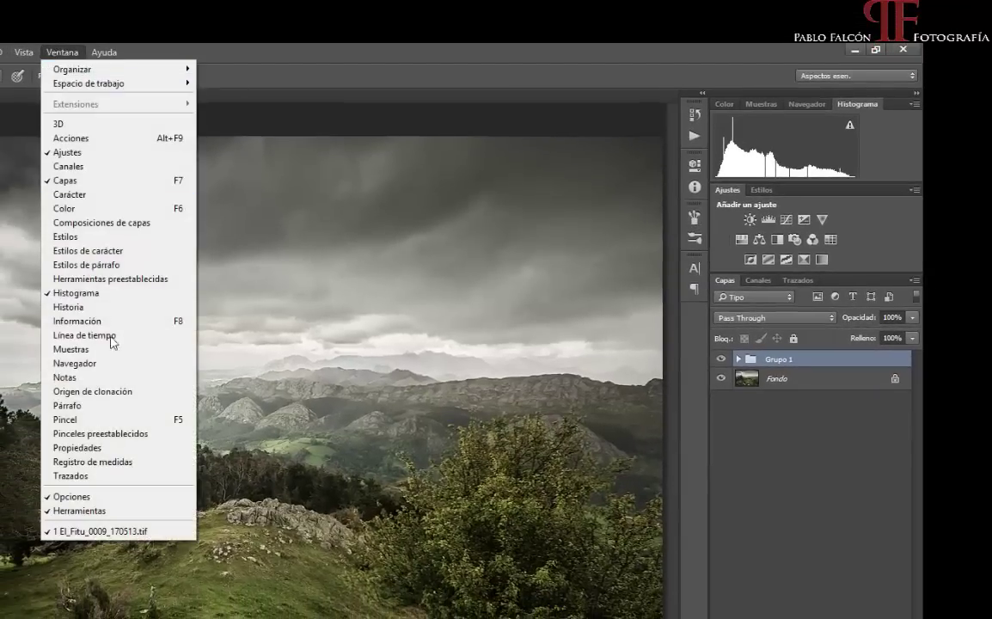
pyautogui.click(166, 426)
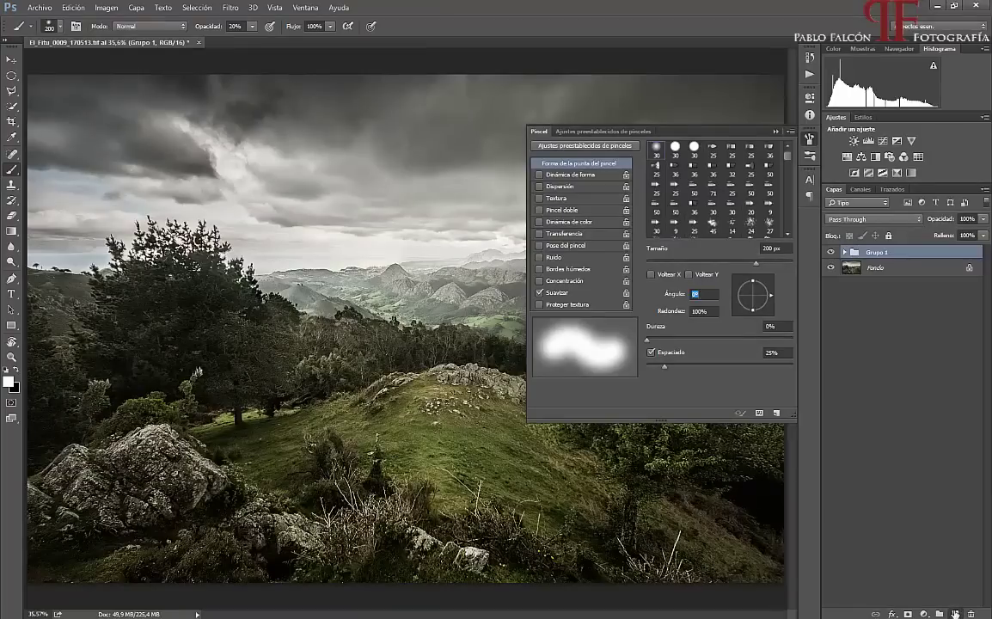
# Add a new empty layer and try soft white test strokes, then undo them.
pyautogui.click(956, 613)
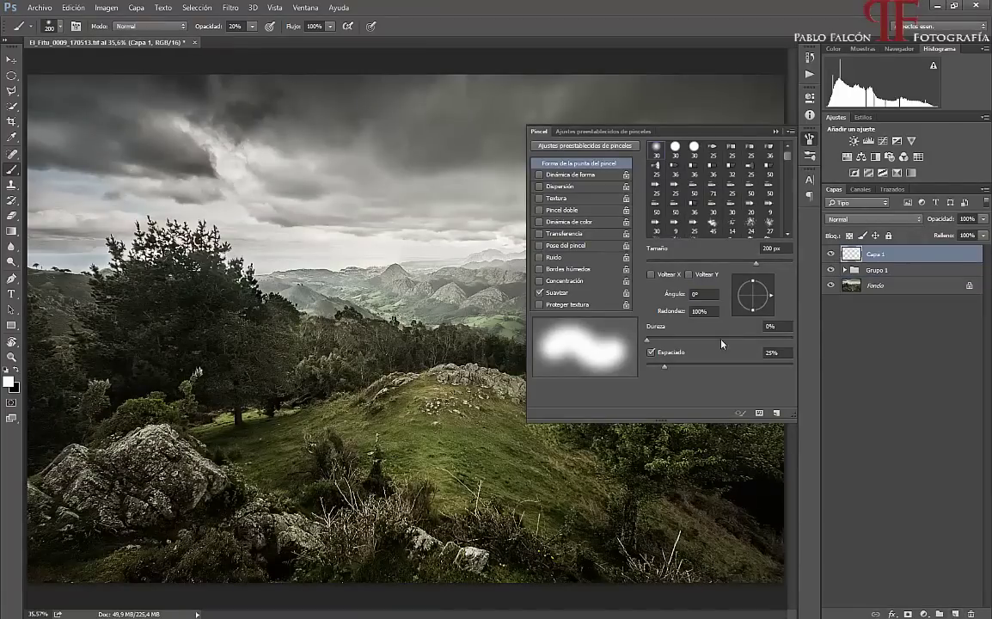
pyautogui.moveTo(370, 275); pyautogui.dragTo(407, 355)
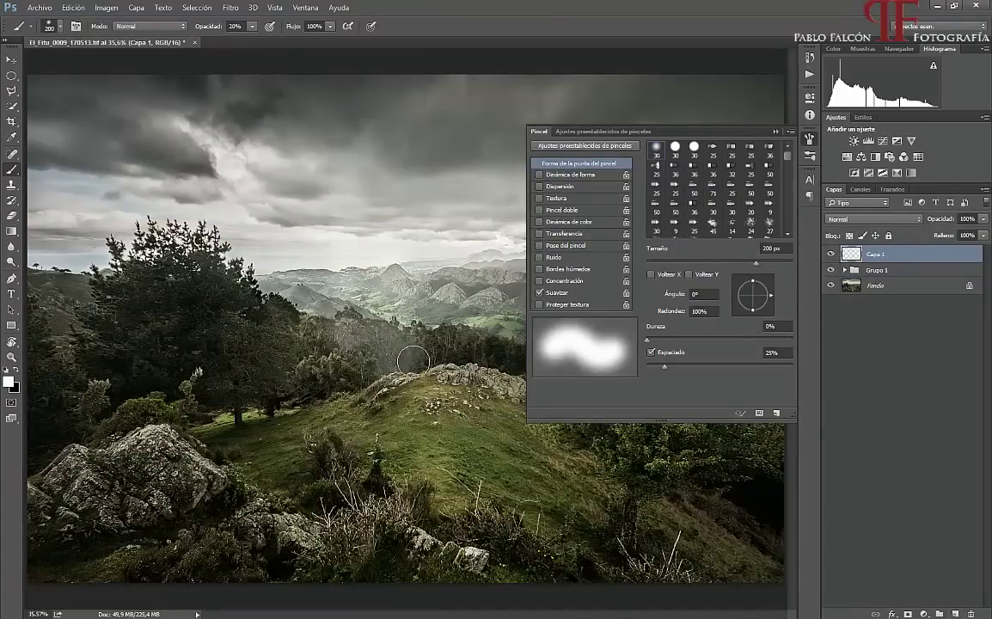
pyautogui.press('0')
pyautogui.moveTo(327, 180)
pyautogui.mouseDown()
pyautogui.moveTo(341, 218)
pyautogui.moveTo(348, 318)
pyautogui.moveTo(378, 404)
pyautogui.moveTo(359, 281)
pyautogui.moveTo(437, 325)
pyautogui.mouseUp()
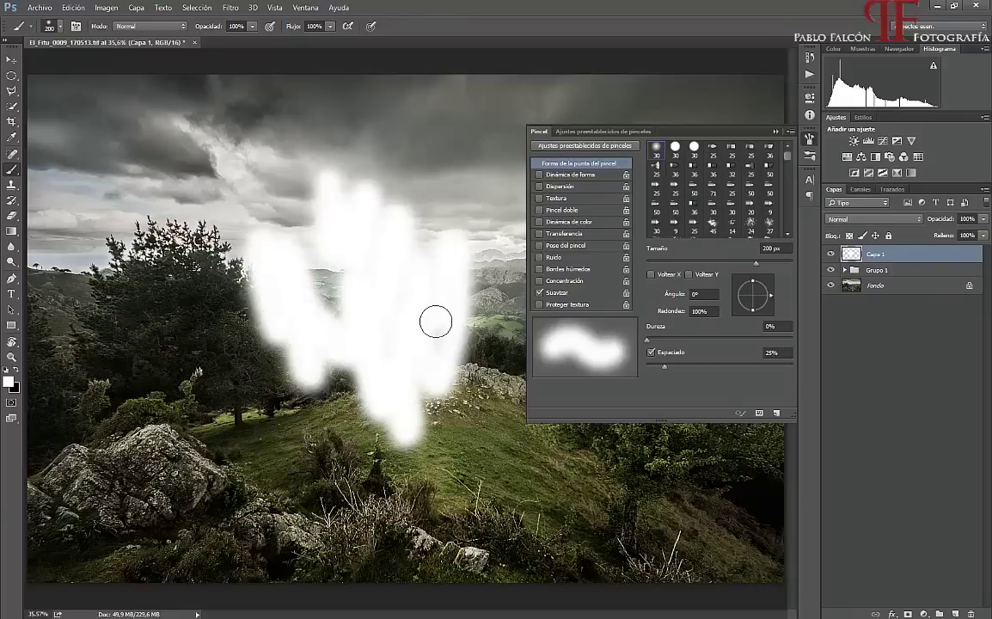
pyautogui.hotkey('ctrl', 'alt', 'z')
pyautogui.hotkey('ctrl', 'alt', 'z')
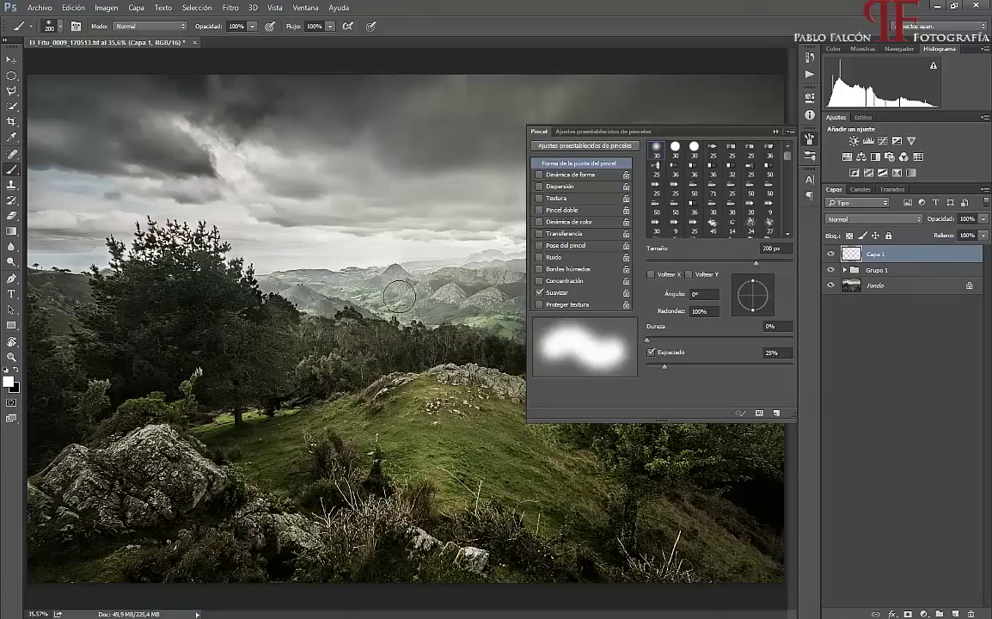
# Set brush Dureza to 100% and Espaciado to 145%, undoing the hard test stroke.
pyautogui.moveTo(647, 341); pyautogui.dragTo(792, 339)
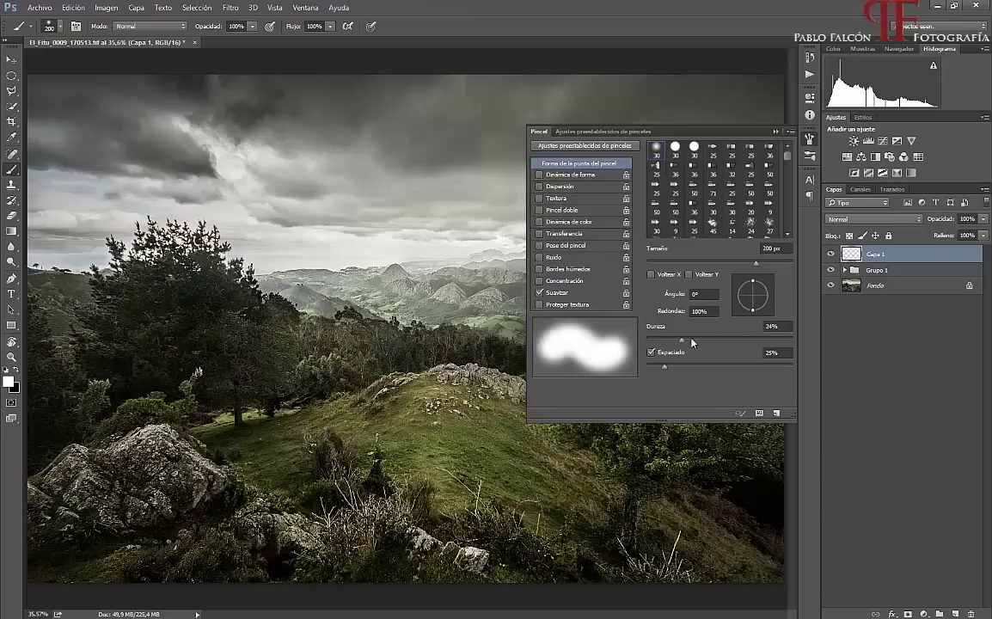
pyautogui.moveTo(284, 198)
pyautogui.mouseDown()
pyautogui.moveTo(416, 193)
pyautogui.moveTo(232, 129)
pyautogui.moveTo(273, 461)
pyautogui.moveTo(325, 464)
pyautogui.mouseUp()
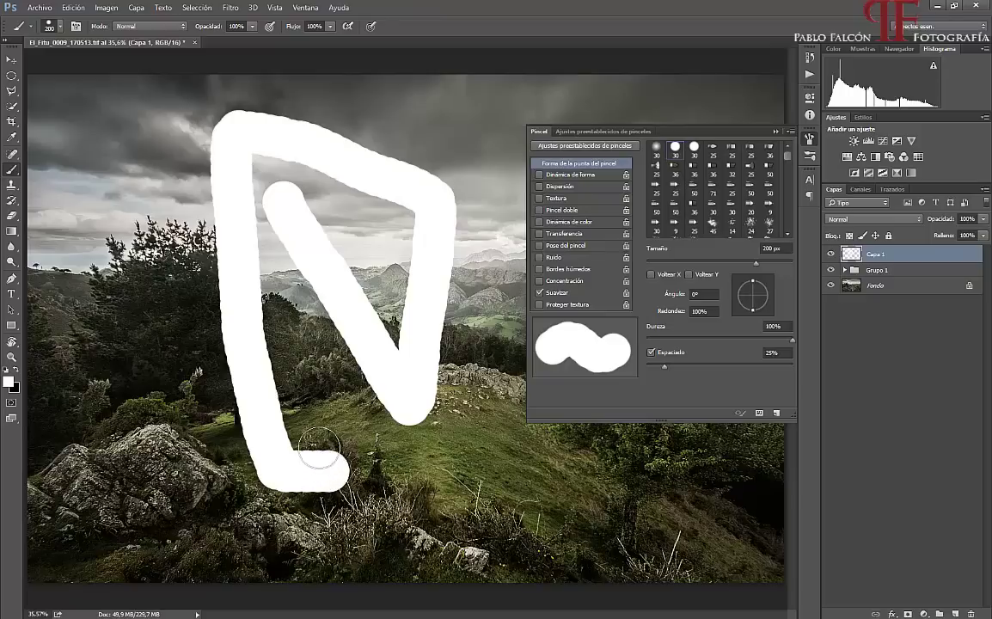
pyautogui.hotkey('ctrl', 'z')
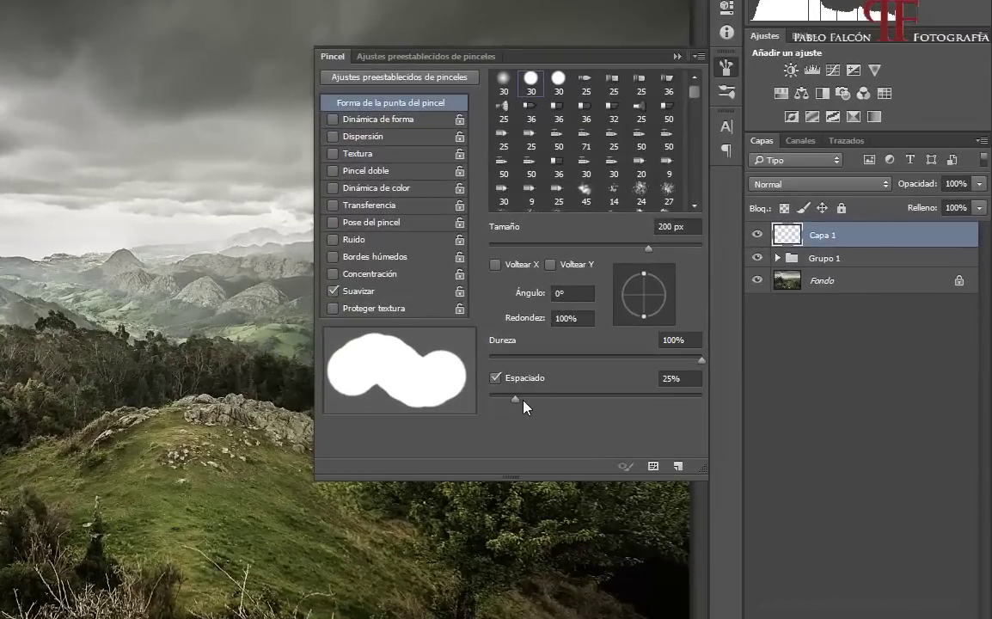
pyautogui.moveTo(518, 399); pyautogui.dragTo(524, 400)
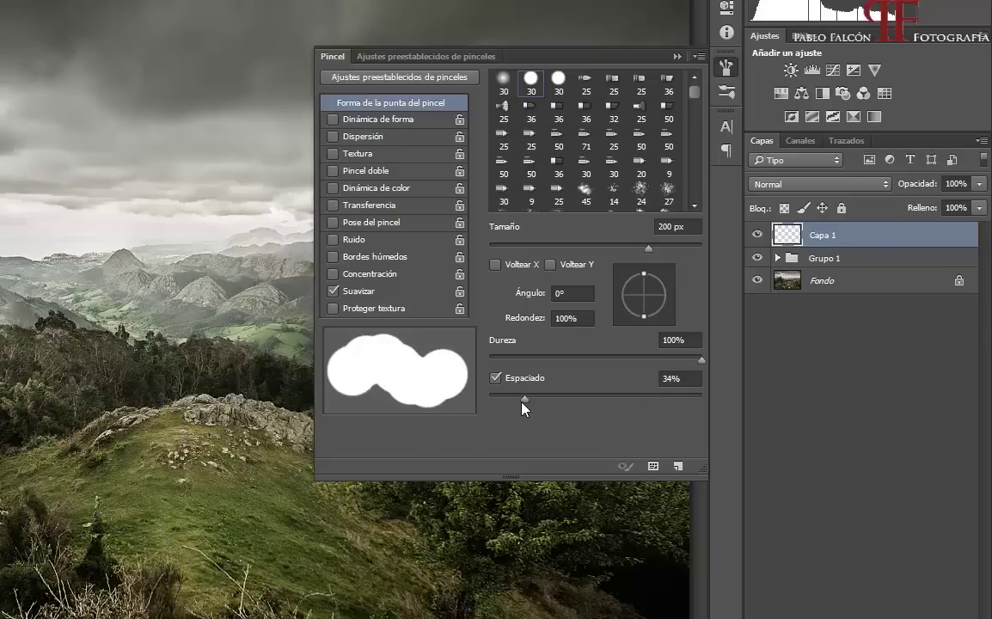
pyautogui.moveTo(522, 407); pyautogui.dragTo(625, 396)
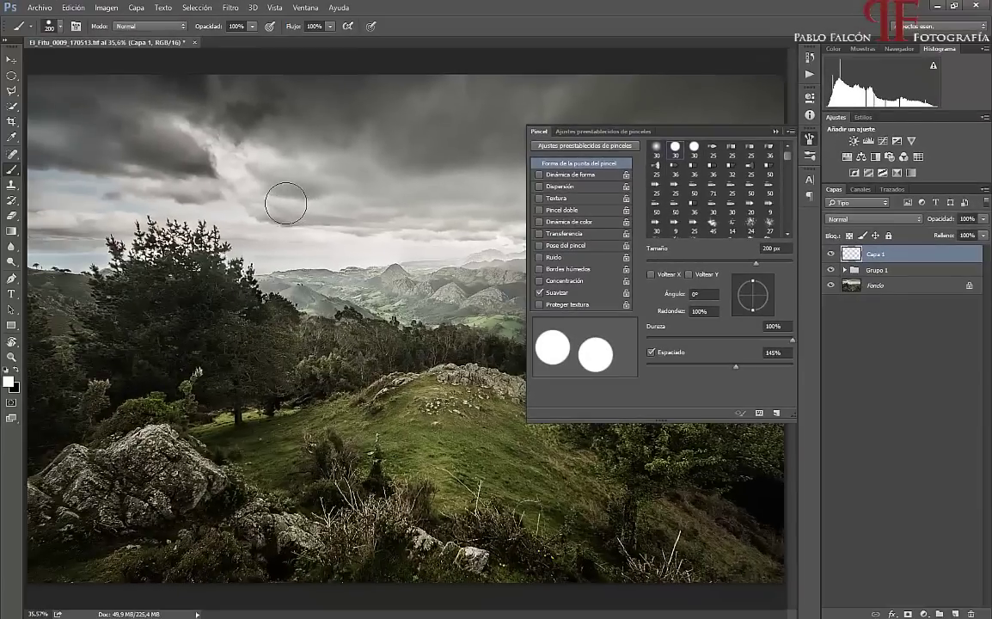
# Test the 145% spaced dabs across the sky and undo them.
pyautogui.click(281, 203)
pyautogui.moveTo(291, 228)
pyautogui.mouseDown()
pyautogui.moveTo(323, 277)
pyautogui.moveTo(457, 230)
pyautogui.moveTo(400, 138)
pyautogui.moveTo(191, 160)
pyautogui.moveTo(305, 353)
pyautogui.mouseUp()
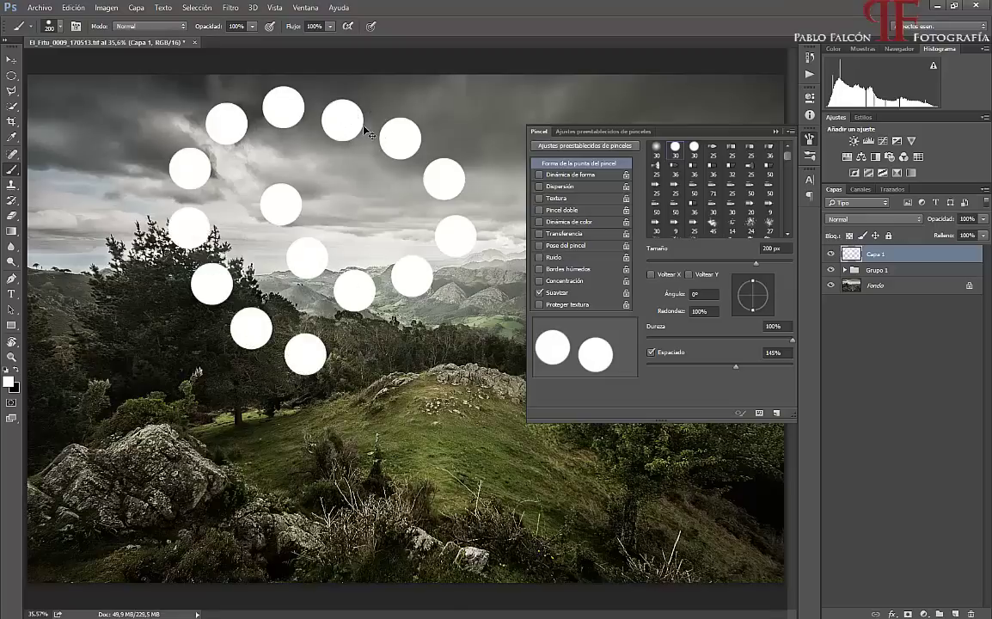
pyautogui.hotkey('ctrl', 'z')
# Widen Espaciado much further, stamp scattered test dabs, then clear them all.
pyautogui.moveTo(736, 368); pyautogui.dragTo(762, 368)
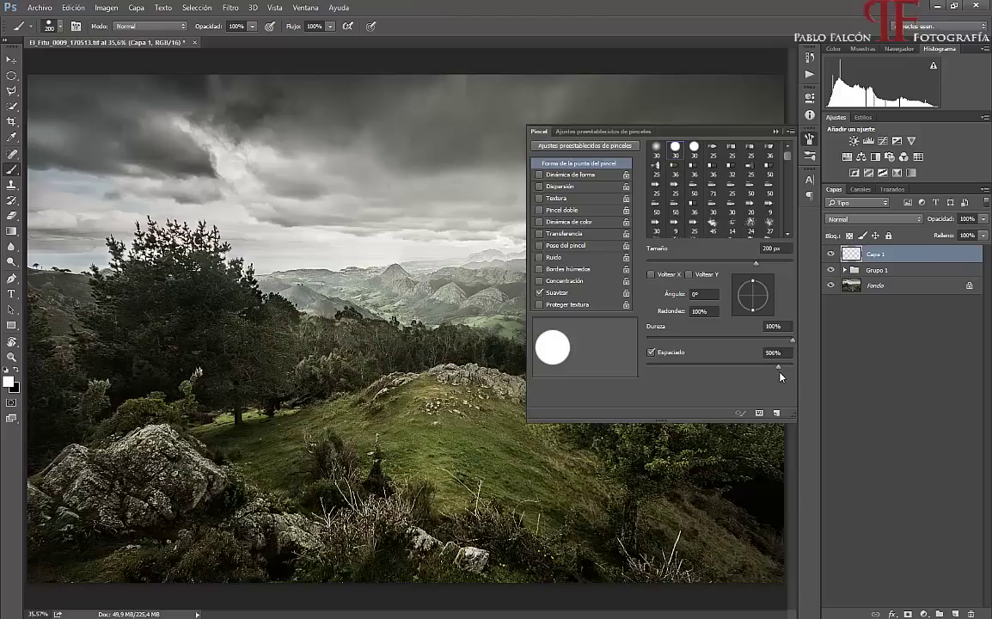
pyautogui.moveTo(263, 232)
pyautogui.mouseDown()
pyautogui.moveTo(382, 151)
pyautogui.moveTo(217, 162)
pyautogui.moveTo(198, 327)
pyautogui.moveTo(455, 296)
pyautogui.moveTo(299, 224)
pyautogui.mouseUp()
pyautogui.click(265, 256)
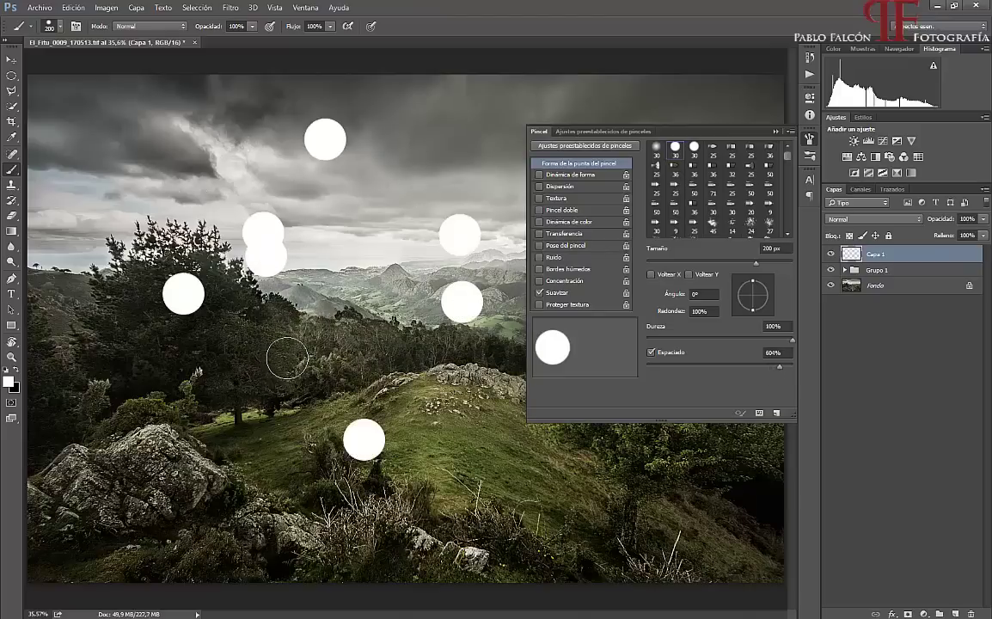
pyautogui.click(283, 326)
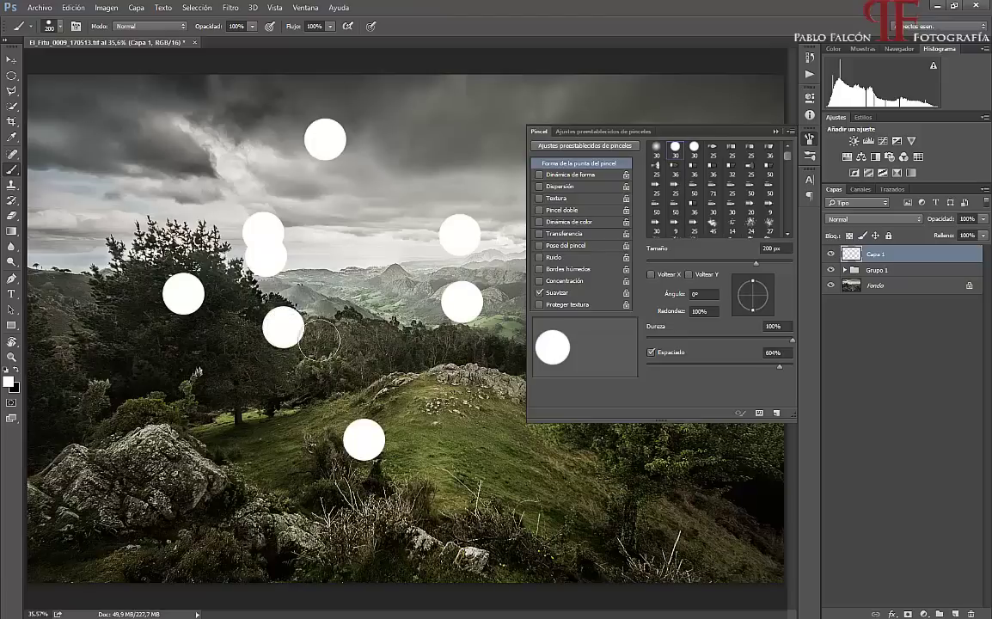
pyautogui.click(409, 261)
pyautogui.click(201, 171)
pyautogui.click(127, 364)
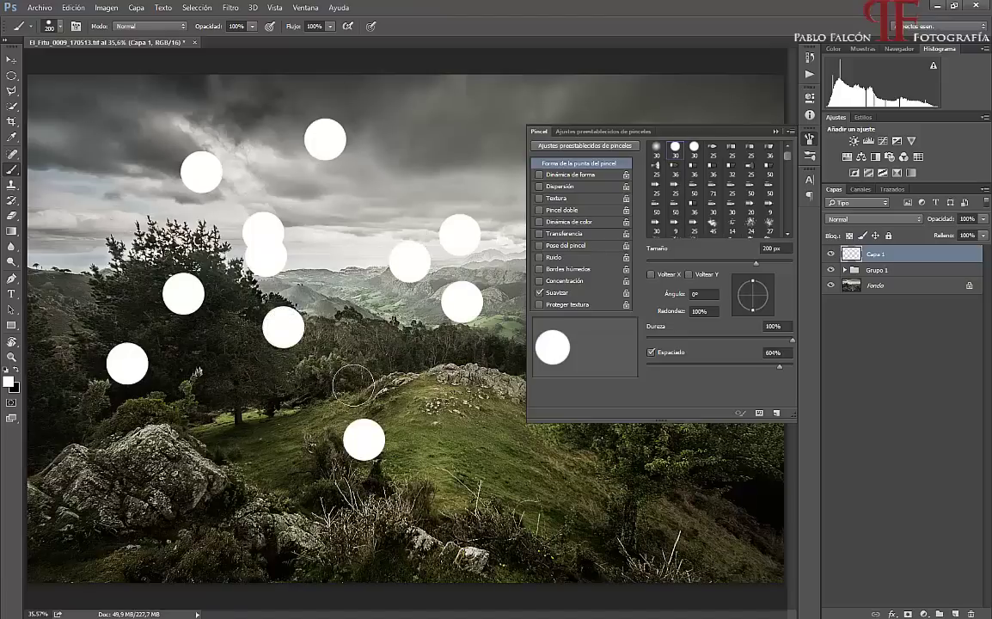
pyautogui.click(346, 389)
pyautogui.click(422, 166)
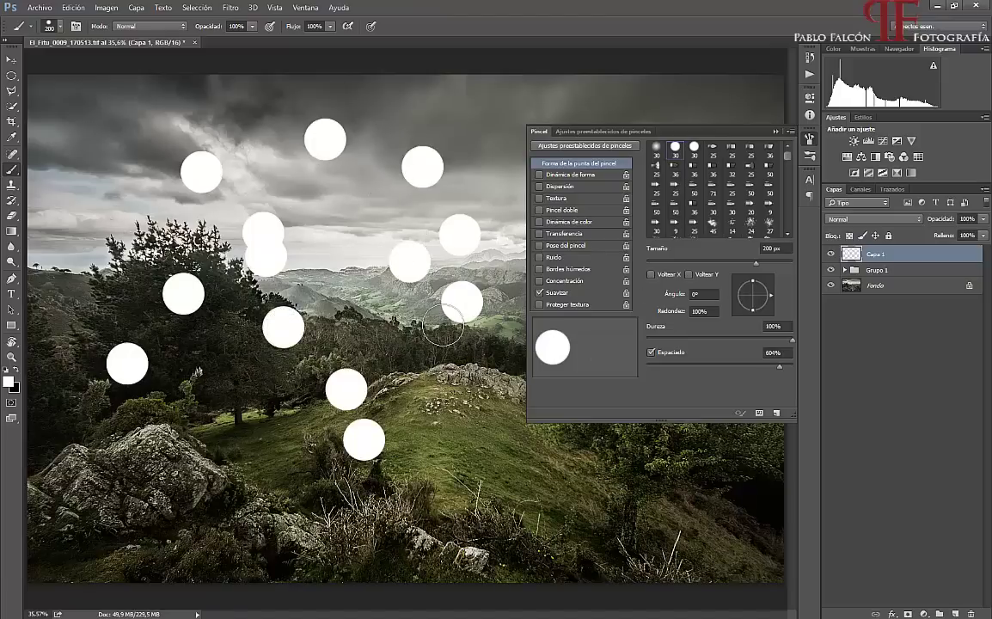
pyautogui.press('Delete')
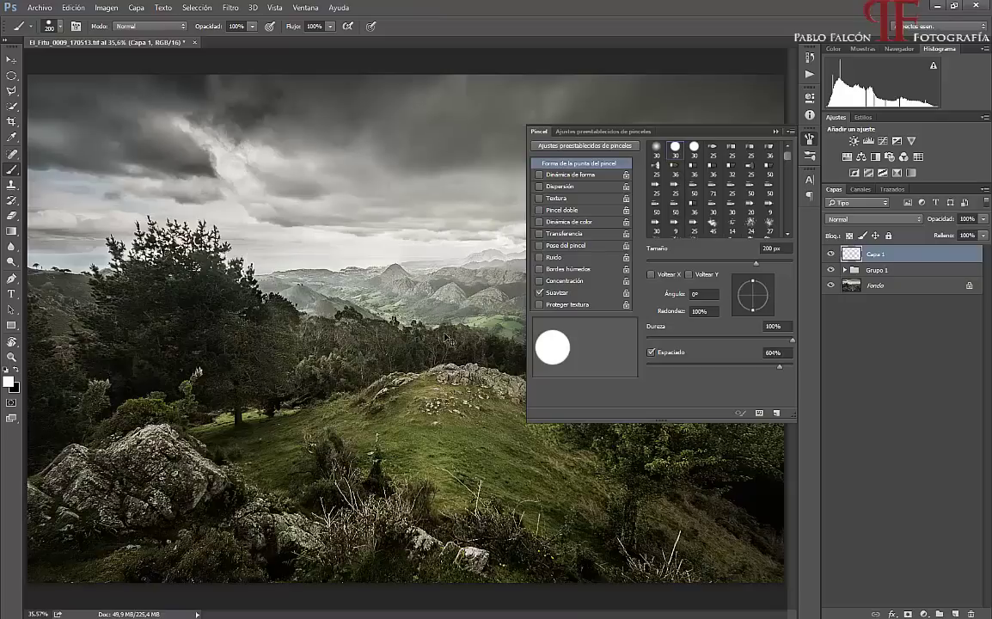
pyautogui.press('Delete')
# Set Espaciado to 174% and test an arc of dots, then undo it.
pyautogui.click(739, 368)
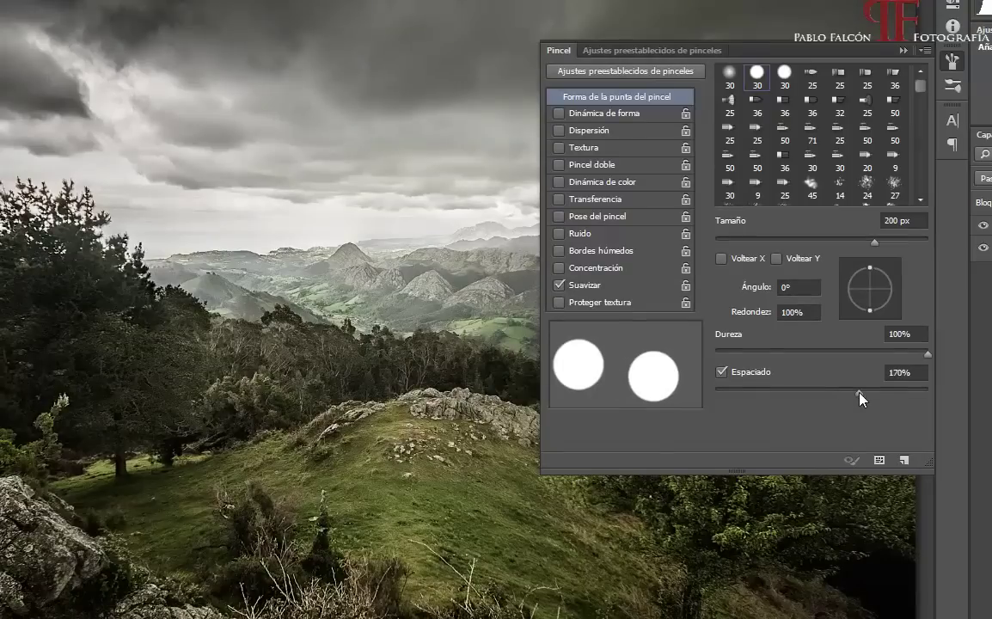
pyautogui.moveTo(859, 392); pyautogui.dragTo(862, 392)
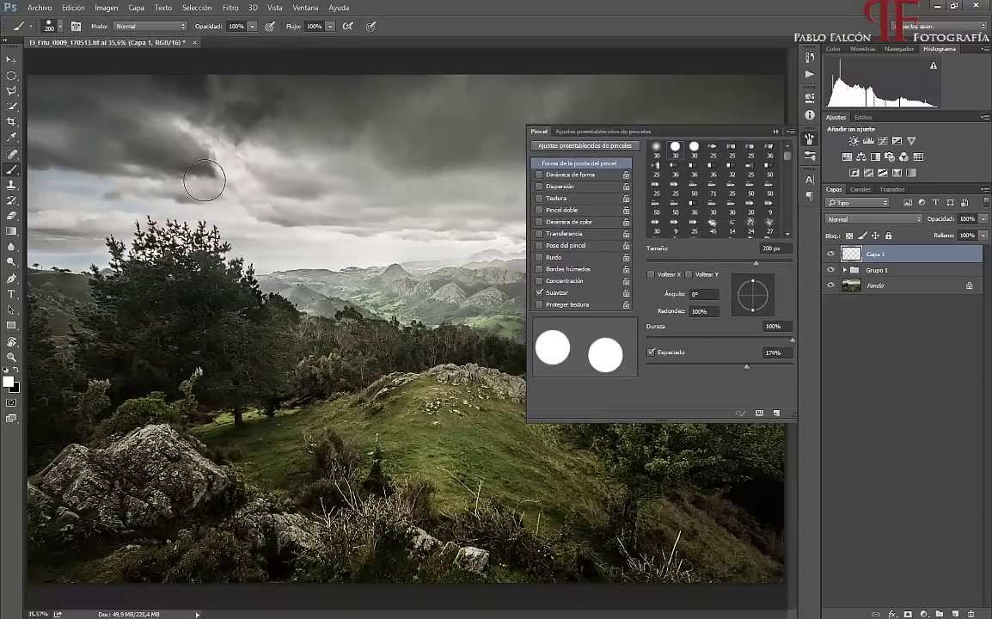
pyautogui.moveTo(204, 179)
pyautogui.mouseDown()
pyautogui.moveTo(398, 248)
pyautogui.moveTo(355, 89)
pyautogui.mouseUp()
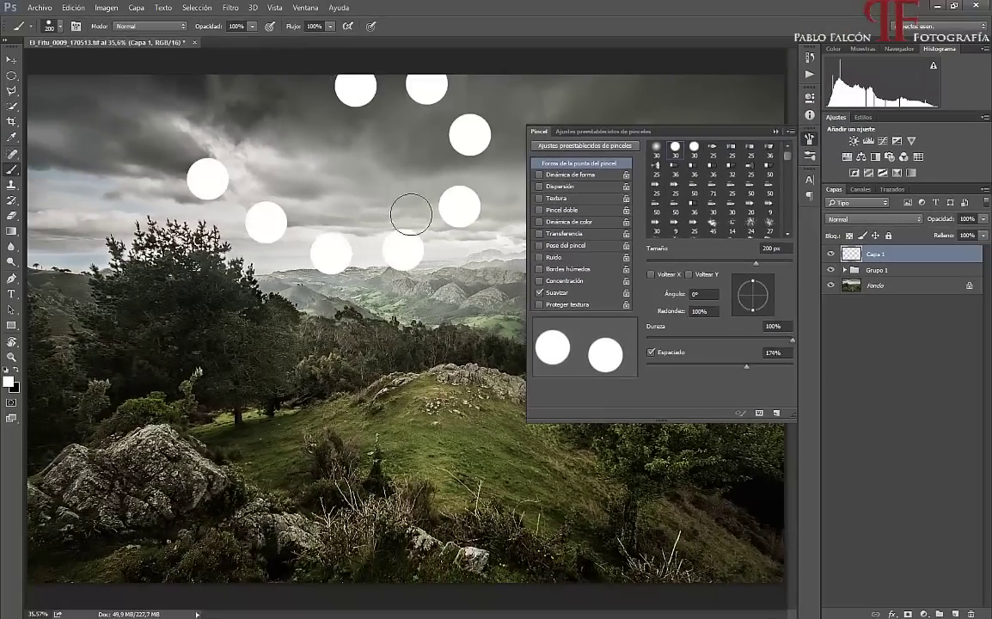
pyautogui.hotkey('ctrl', 'z')
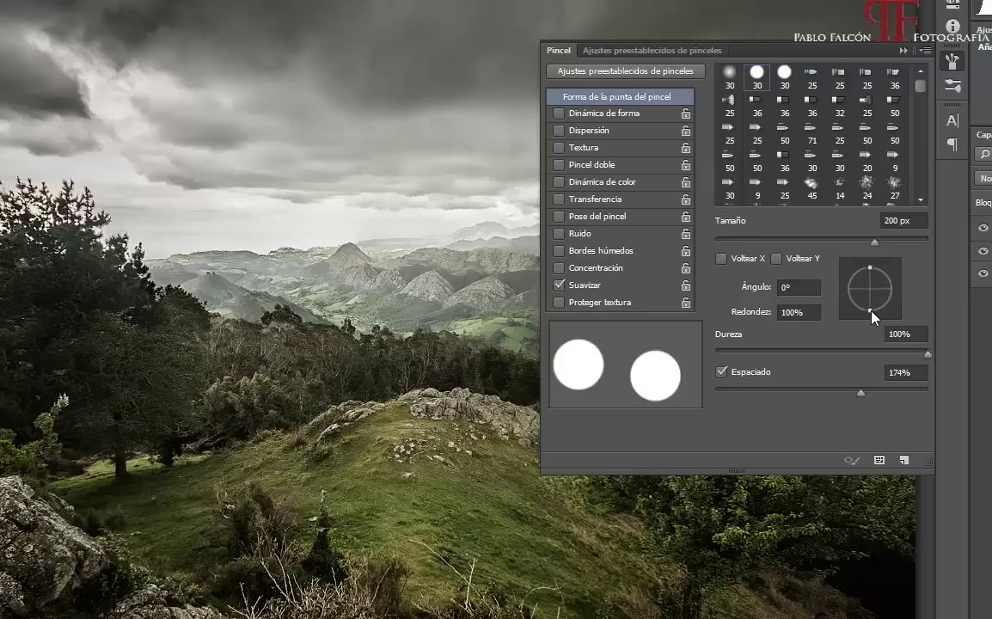
# Flatten the brush tip to 6% roundness, testing and undoing two columns of dabs.
pyautogui.moveTo(872, 316)
pyautogui.mouseDown()
pyautogui.moveTo(872, 296)
pyautogui.moveTo(851, 312)
pyautogui.mouseUp()
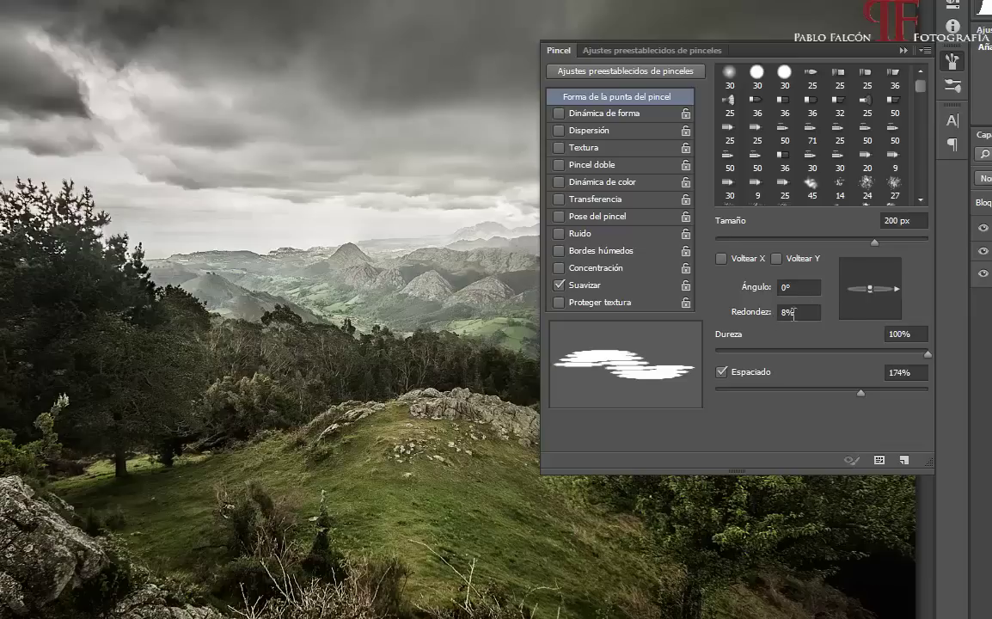
pyautogui.moveTo(872, 292); pyautogui.dragTo(871, 290)
pyautogui.click(797, 312)
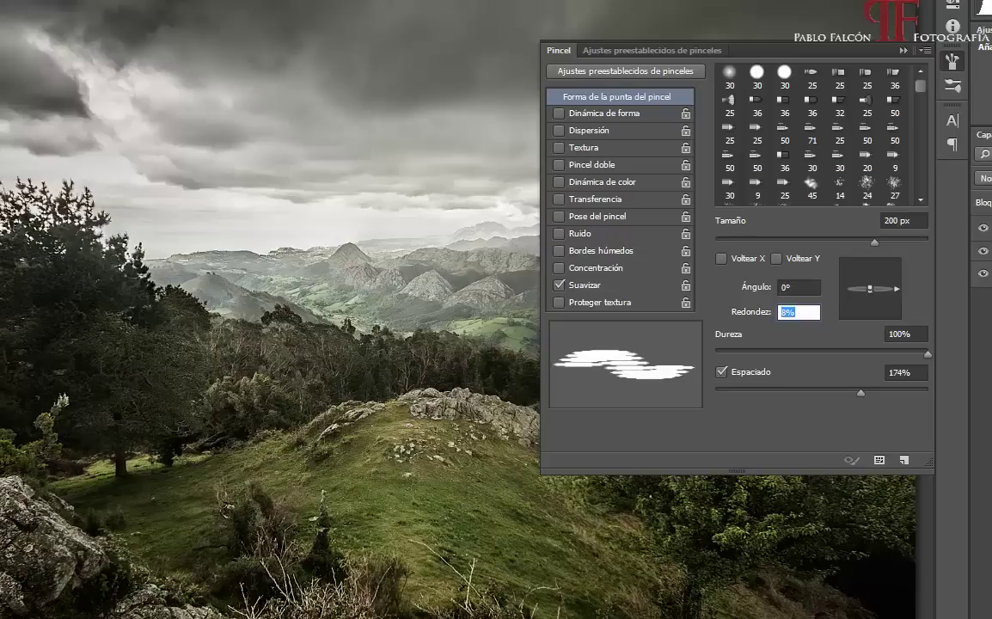
pyautogui.write('6')
pyautogui.press('Return')
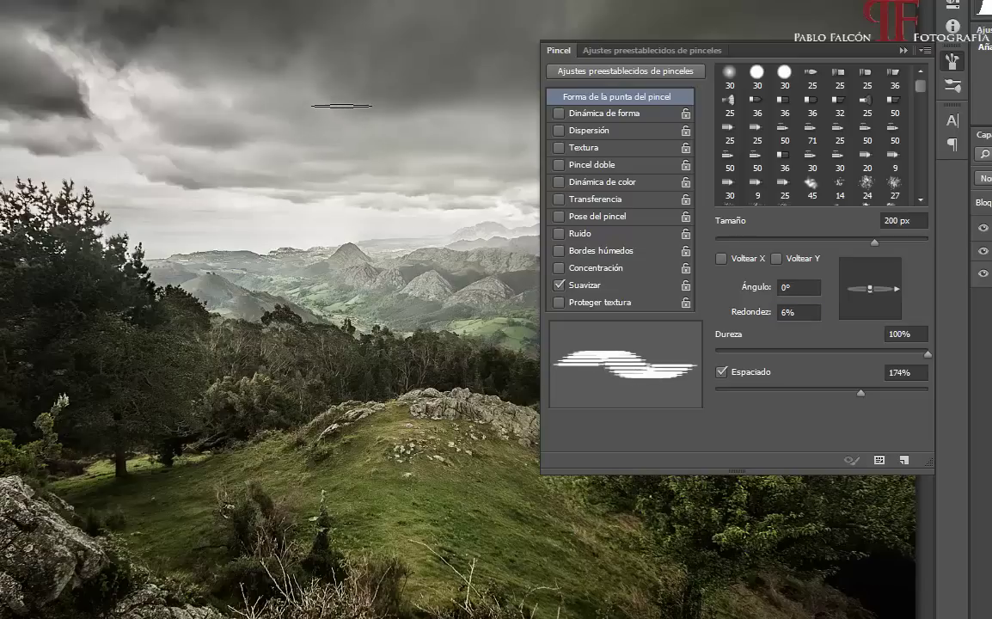
pyautogui.moveTo(342, 104); pyautogui.dragTo(342, 428)
pyautogui.hotkey('ctrl', 'z')
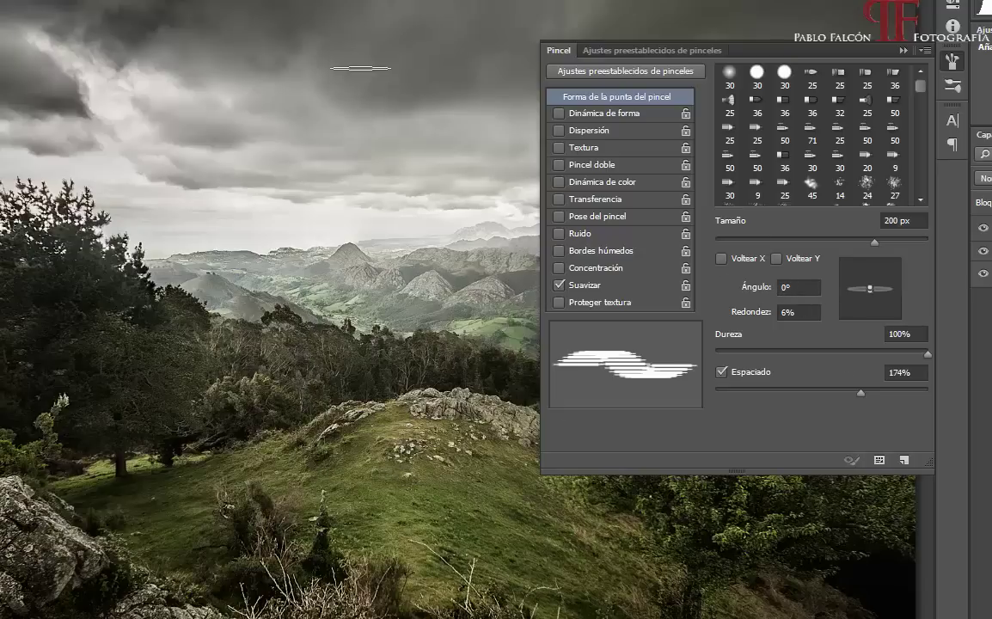
pyautogui.moveTo(360, 70); pyautogui.dragTo(374, 289)
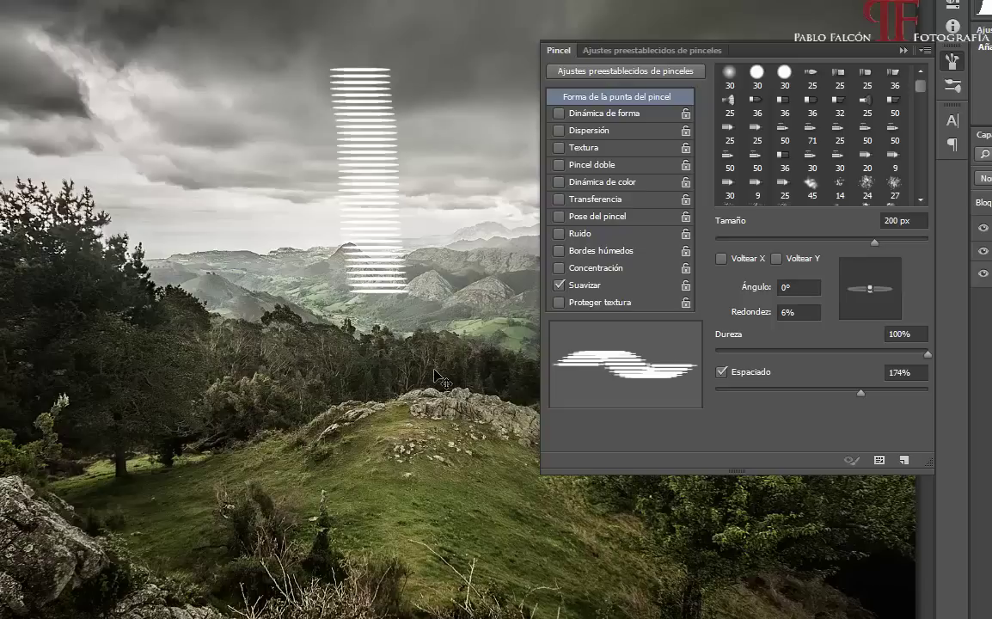
pyautogui.hotkey('ctrl', 'z')
# Set the brush tip angle to 90° and test a streak across the sky, then undo it.
pyautogui.doubleClick(807, 289)
pyautogui.write('90')
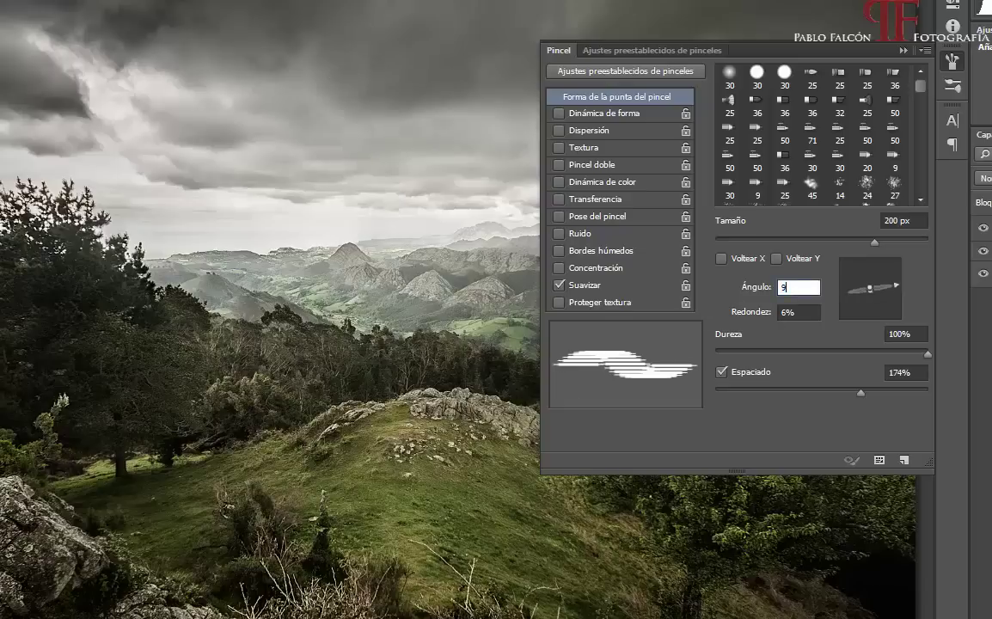
pyautogui.press('Return')
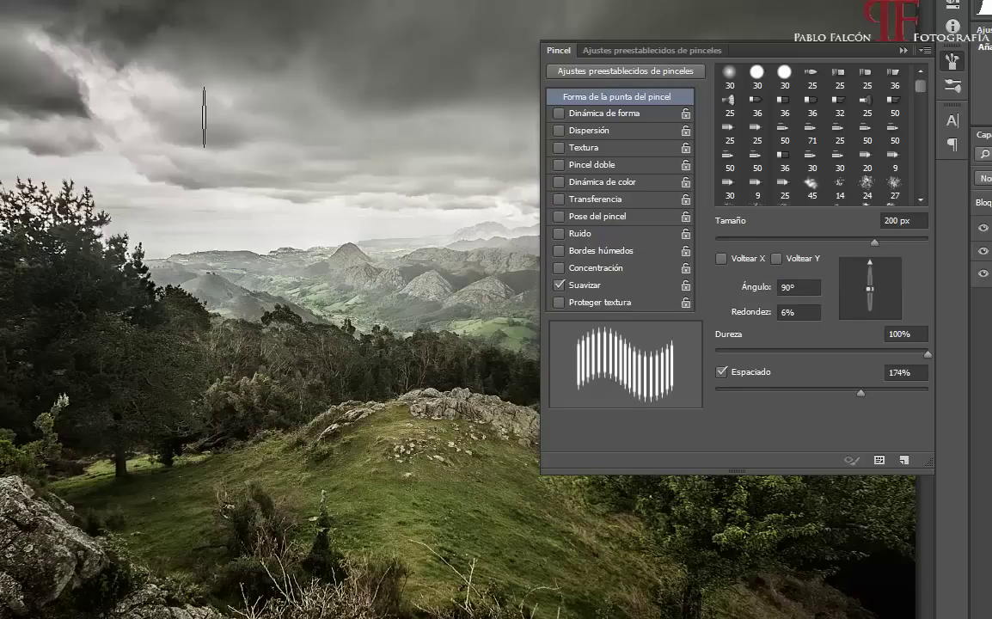
pyautogui.moveTo(127, 124); pyautogui.dragTo(420, 129)
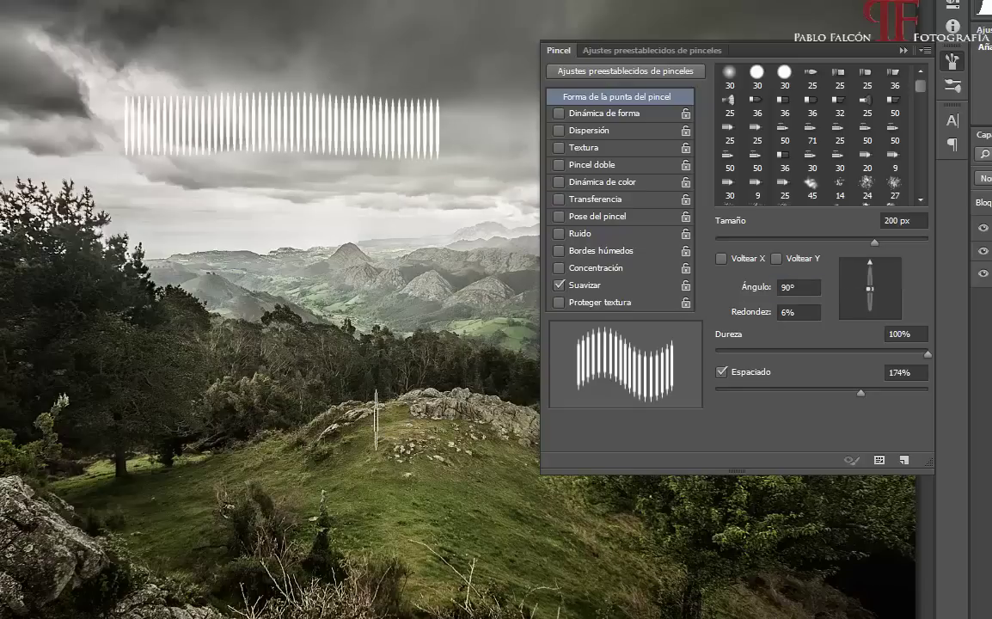
pyautogui.hotkey('ctrl', 'z')
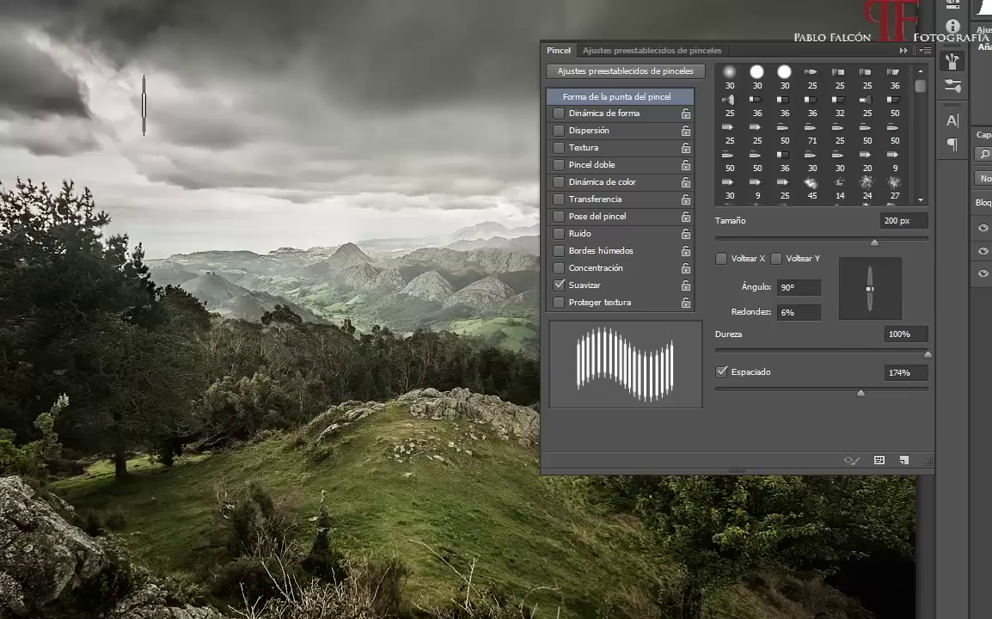
# Soften the streak brush to 18% Dureza, testing strokes across the sky.
pyautogui.moveTo(134, 101); pyautogui.dragTo(319, 106)
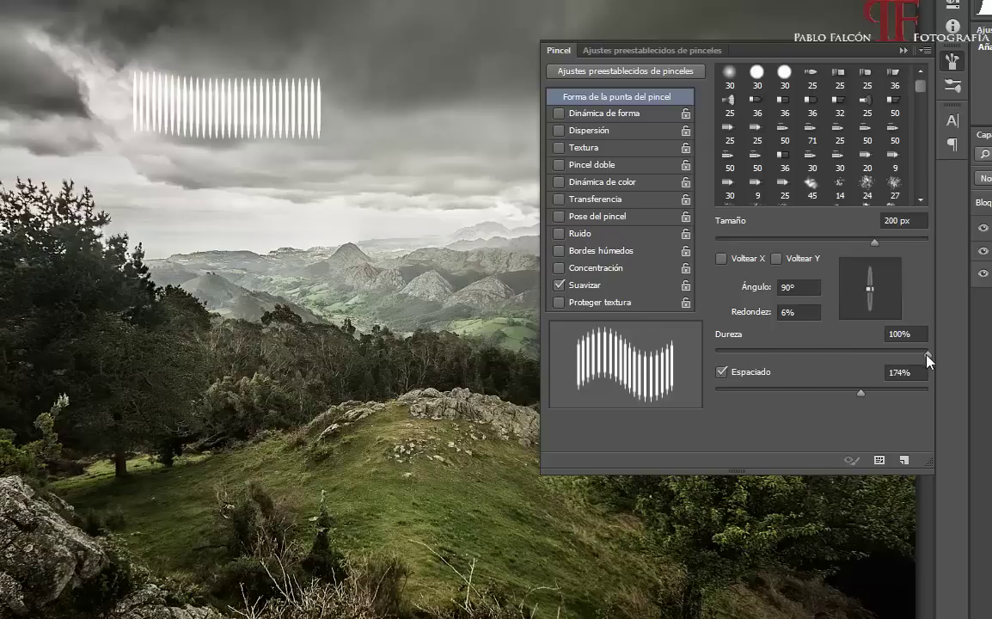
pyautogui.moveTo(926, 352); pyautogui.dragTo(755, 359)
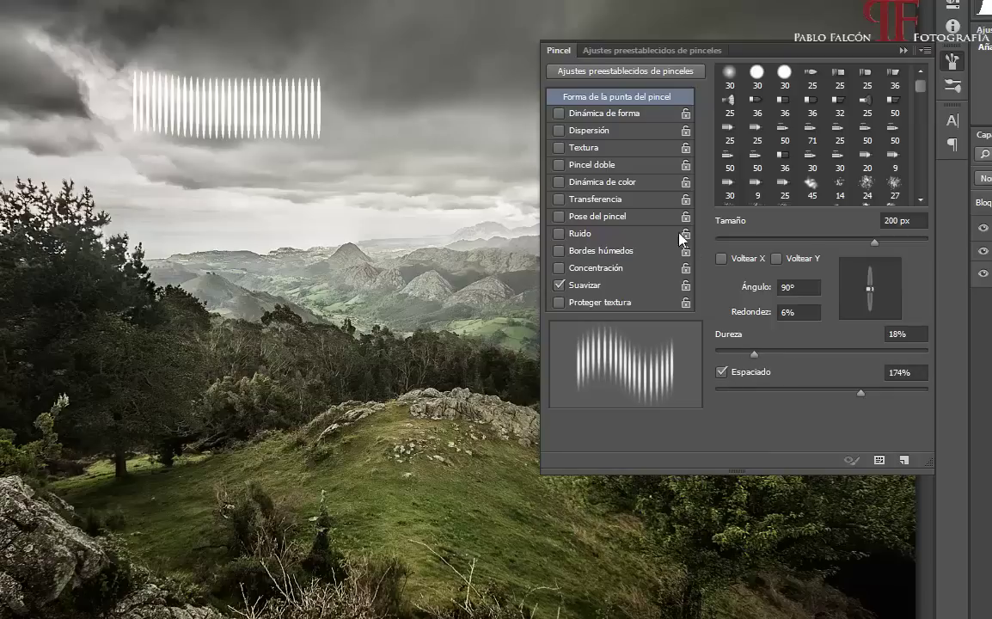
pyautogui.moveTo(143, 31); pyautogui.dragTo(331, 31)
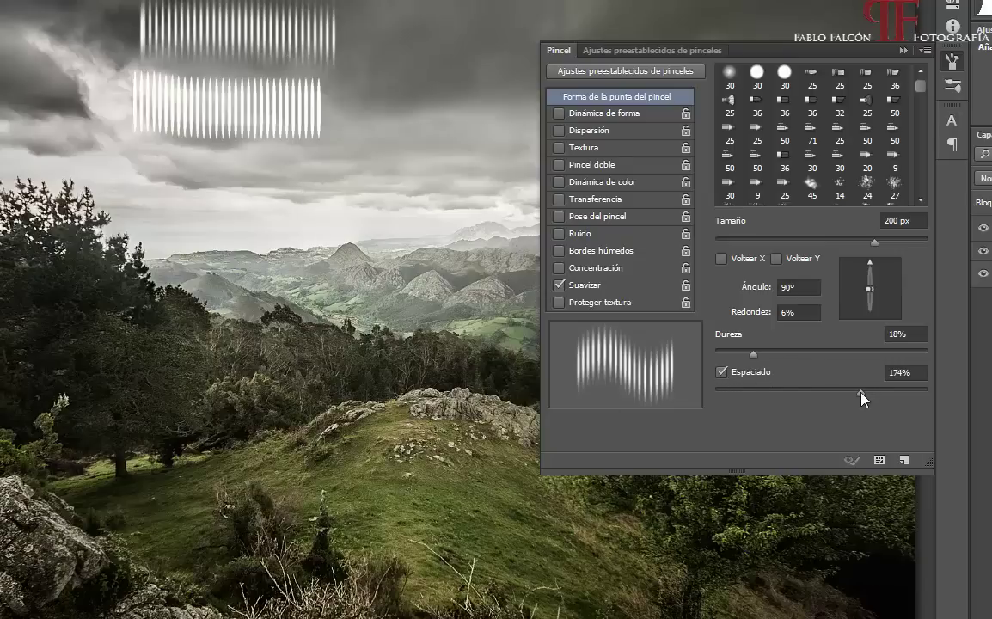
# Raise Espaciado to 230%, paint three test strokes in the sky, and undo them all.
pyautogui.moveTo(862, 398); pyautogui.dragTo(877, 398)
pyautogui.moveTo(143, 182); pyautogui.dragTo(365, 190)
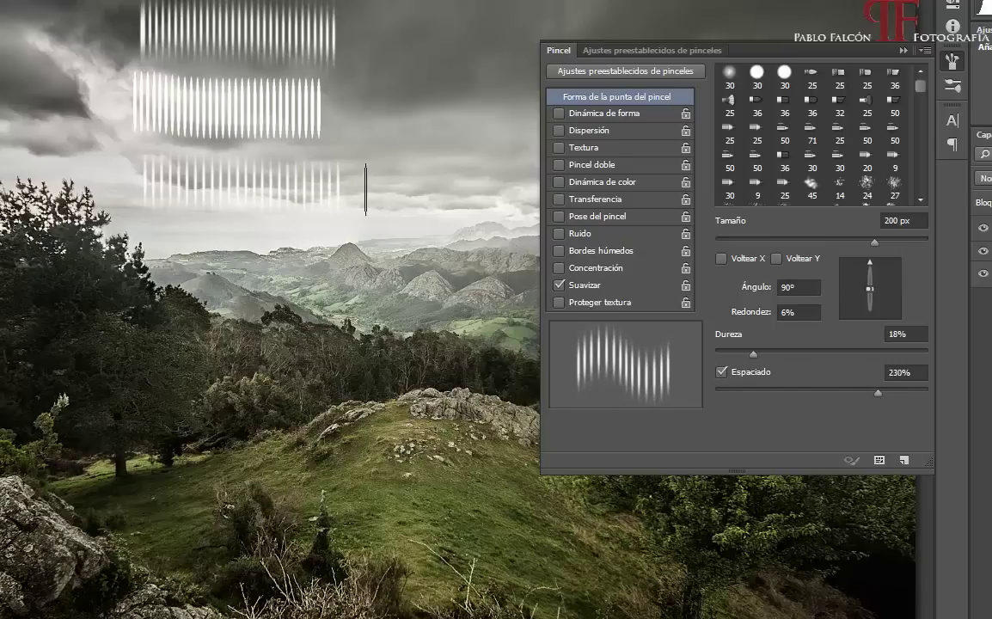
pyautogui.moveTo(284, 223); pyautogui.dragTo(464, 210)
pyautogui.moveTo(395, 86); pyautogui.dragTo(503, 155)
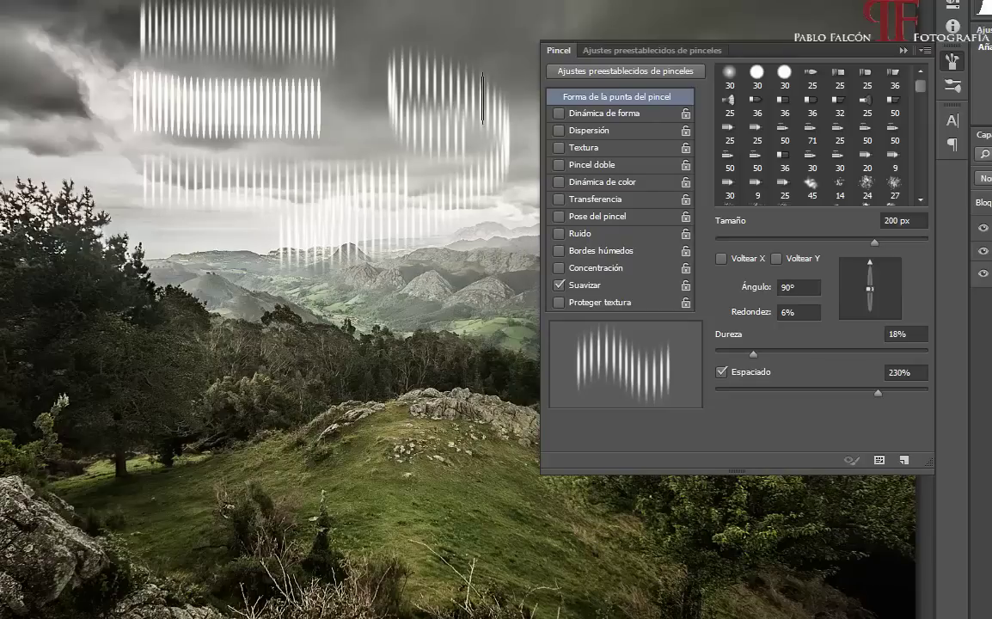
pyautogui.hotkey('ctrl', 'alt', 'z')
pyautogui.hotkey('ctrl', 'alt', 'z')
pyautogui.hotkey('ctrl', 'alt', 'z')
pyautogui.hotkey('ctrl', 'alt', 'z')
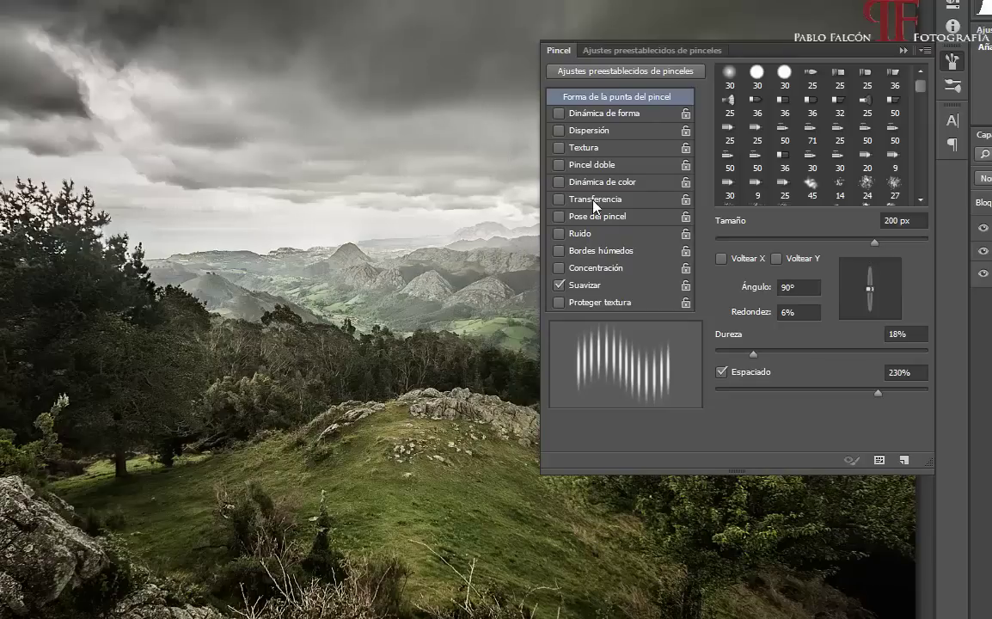
# Enable Dinámica de forma with 94% Variación del tamaño, testing and undoing streaks.
pyautogui.click(598, 113)
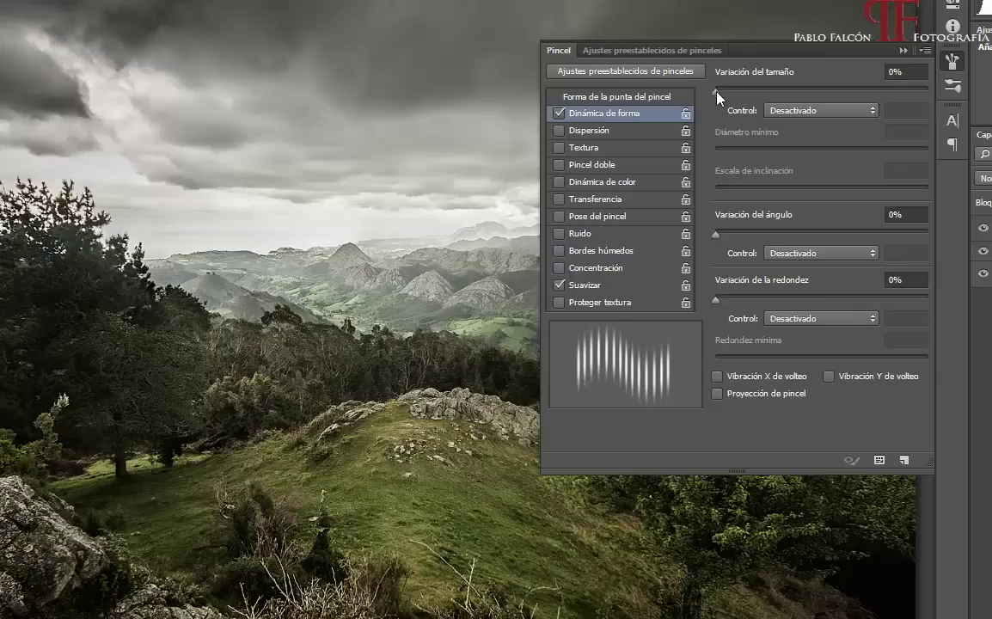
pyautogui.moveTo(716, 91)
pyautogui.mouseDown()
pyautogui.moveTo(935, 91)
pyautogui.moveTo(916, 91)
pyautogui.mouseUp()
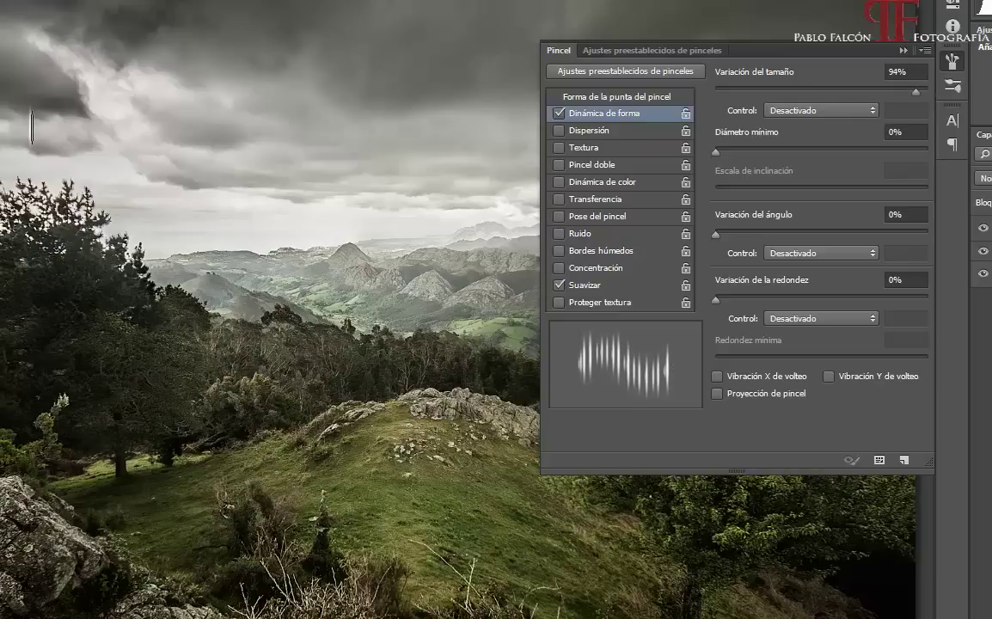
pyautogui.moveTo(26, 116)
pyautogui.mouseDown()
pyautogui.moveTo(190, 153)
pyautogui.moveTo(262, 191)
pyautogui.moveTo(361, 94)
pyautogui.moveTo(249, 30)
pyautogui.moveTo(306, 112)
pyautogui.mouseUp()
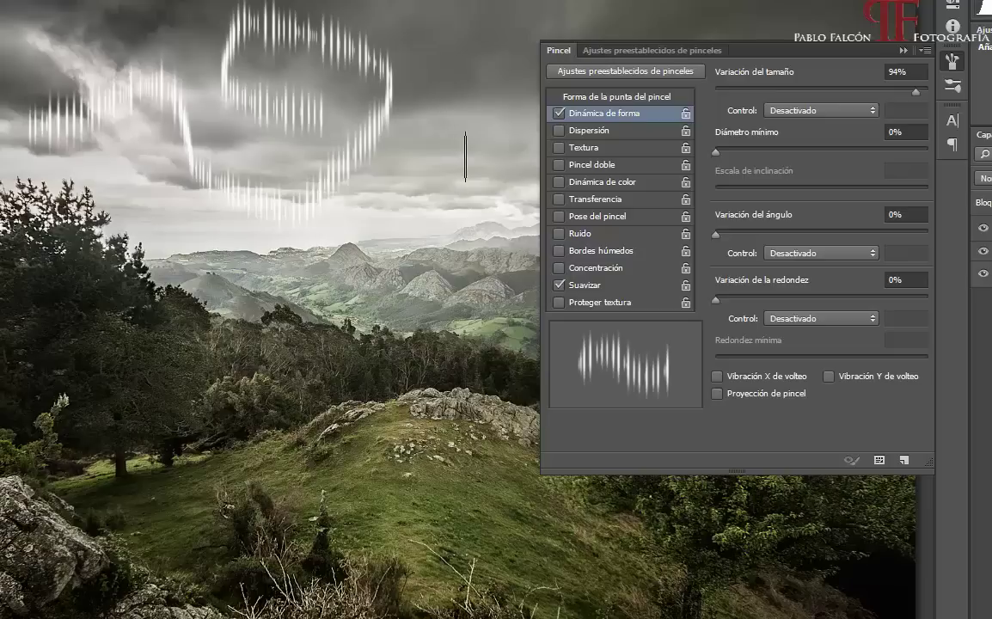
pyautogui.moveTo(465, 150)
pyautogui.mouseDown()
pyautogui.moveTo(295, 262)
pyautogui.moveTo(116, 172)
pyautogui.moveTo(344, 34)
pyautogui.moveTo(261, 232)
pyautogui.moveTo(351, 124)
pyautogui.moveTo(103, 60)
pyautogui.moveTo(25, 129)
pyautogui.moveTo(240, 215)
pyautogui.moveTo(179, 26)
pyautogui.mouseUp()
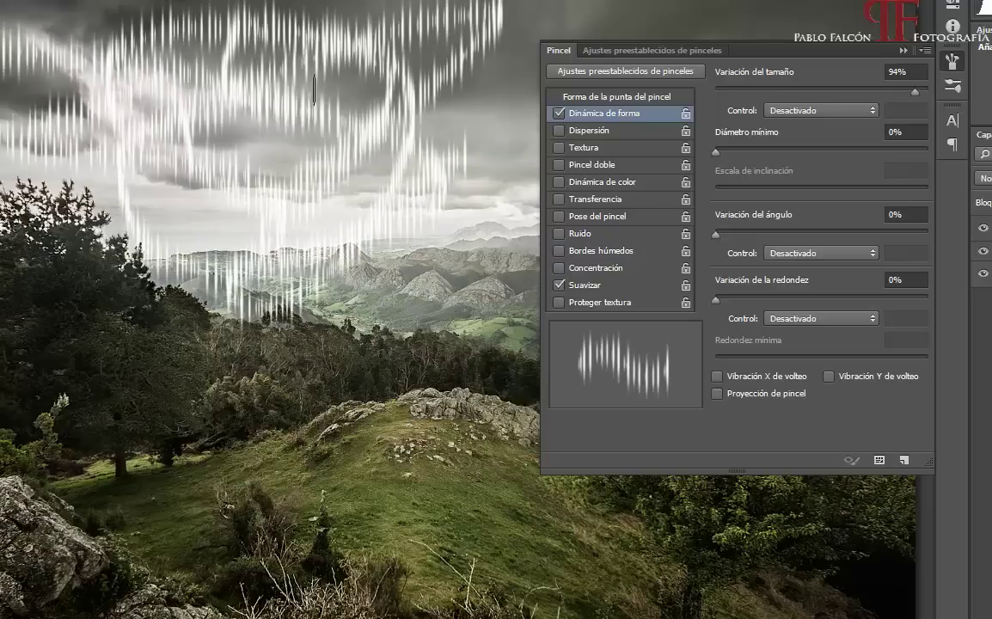
pyautogui.hotkey('ctrl', 'z')
pyautogui.hotkey('ctrl', 'alt', 'z')
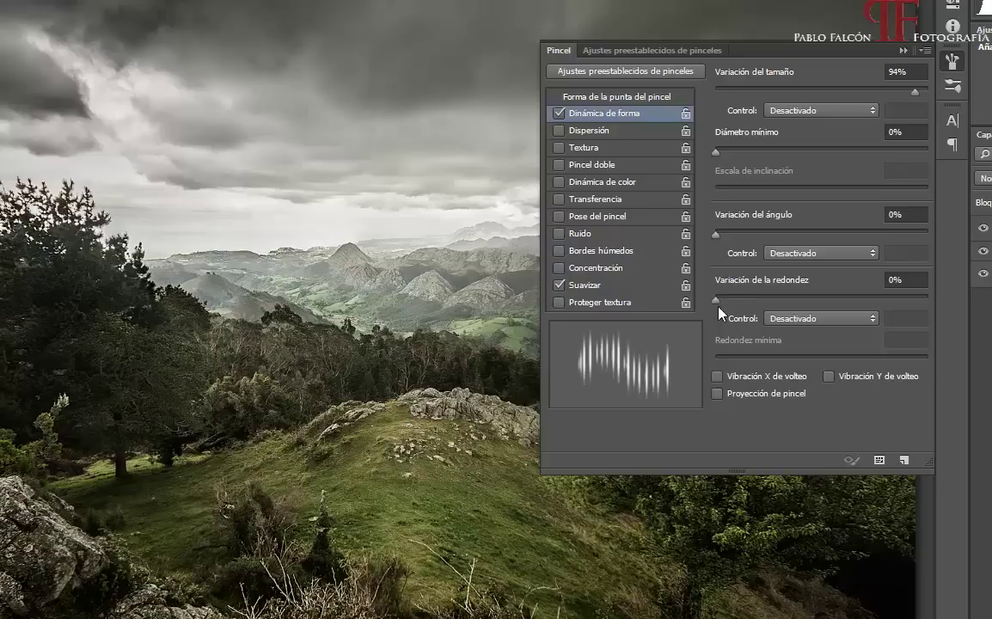
# Enable Dispersión and raise the scatter amount, testing it in the top-left sky.
pyautogui.click(587, 133)
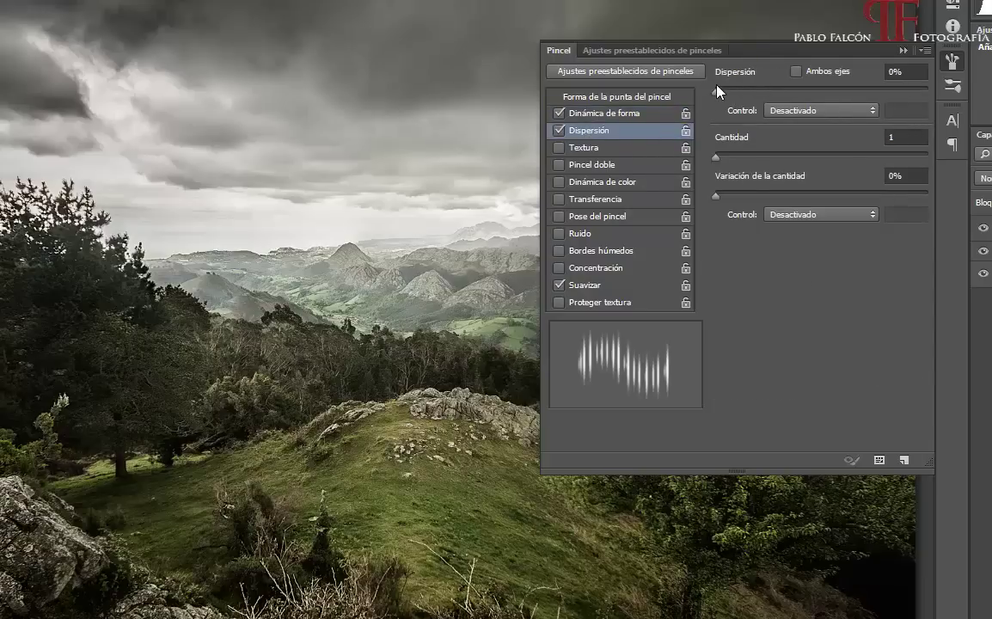
pyautogui.moveTo(716, 92)
pyautogui.mouseDown()
pyautogui.moveTo(816, 94)
pyautogui.moveTo(792, 94)
pyautogui.mouseUp()
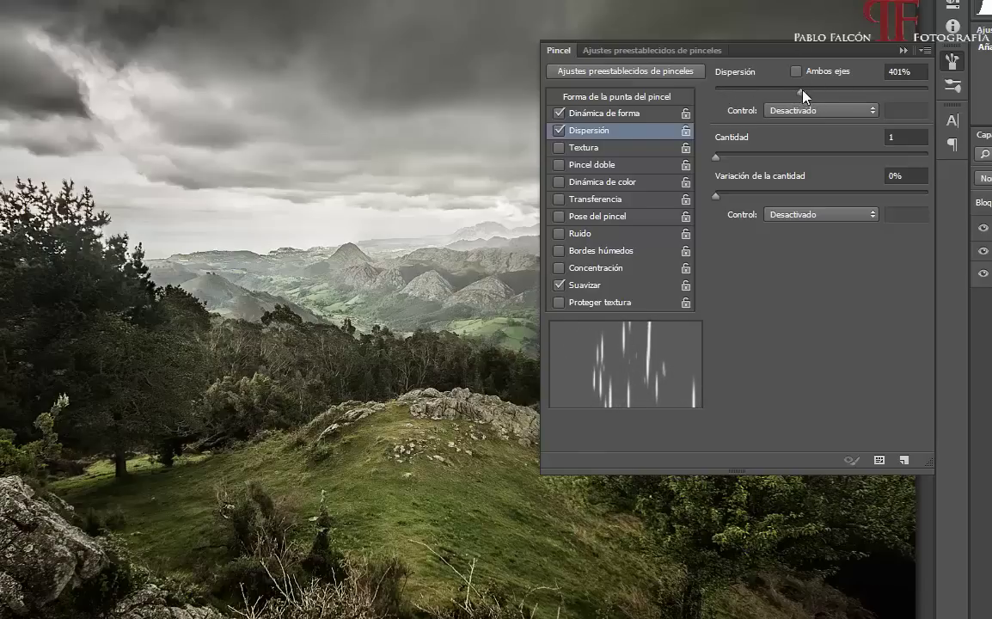
pyautogui.moveTo(802, 91); pyautogui.dragTo(718, 92)
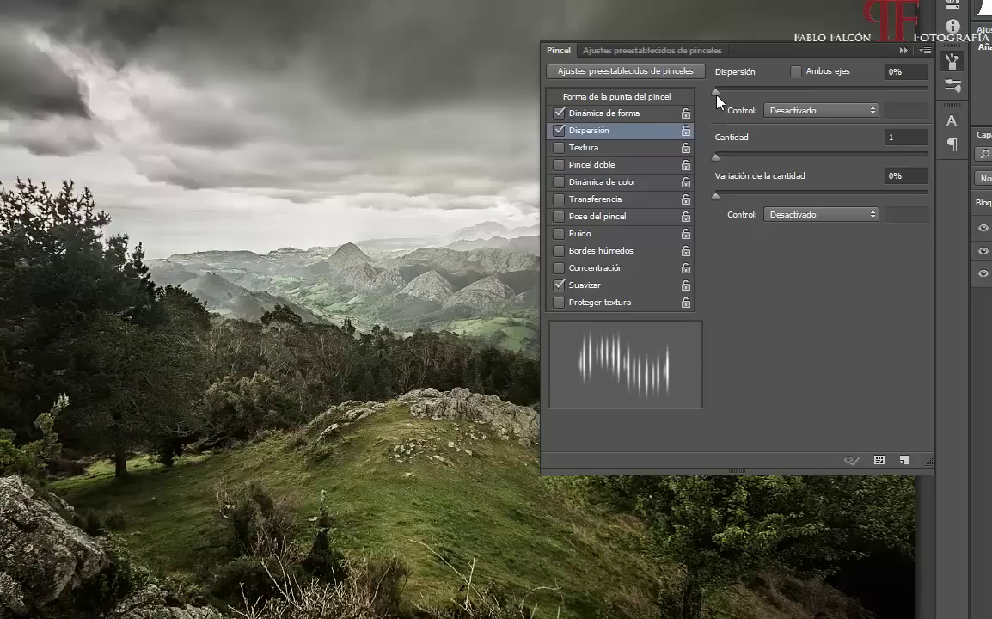
pyautogui.moveTo(716, 93); pyautogui.dragTo(901, 93)
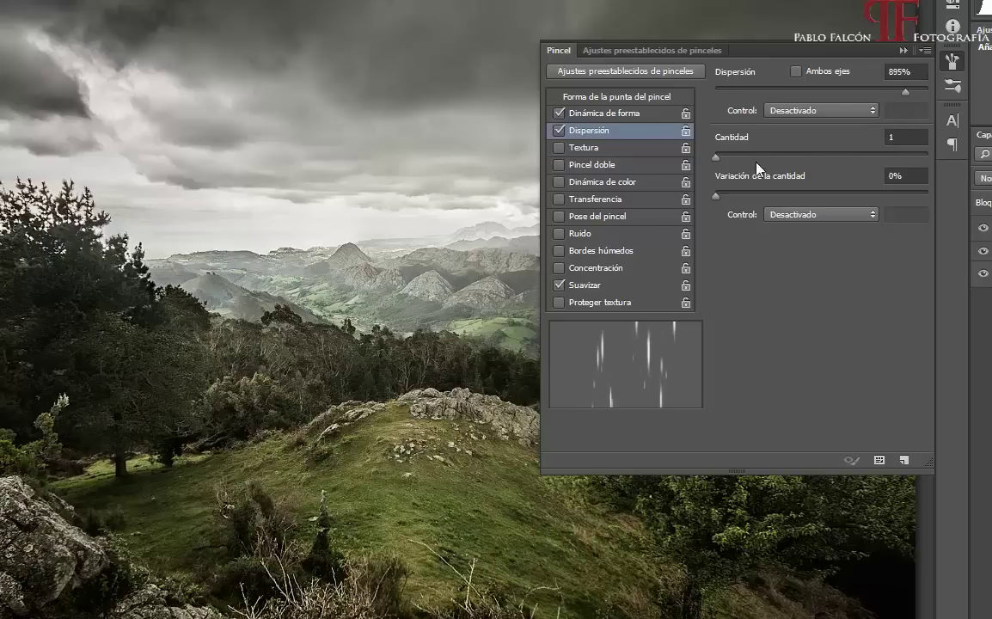
pyautogui.moveTo(49, 116)
pyautogui.mouseDown()
pyautogui.moveTo(157, 108)
pyautogui.moveTo(54, 408)
pyautogui.mouseUp()
# Keep Cantidad at 1 after trying 10, check Ambos ejes, and paint a test rain shower.
pyautogui.moveTo(715, 156); pyautogui.dragTo(845, 156)
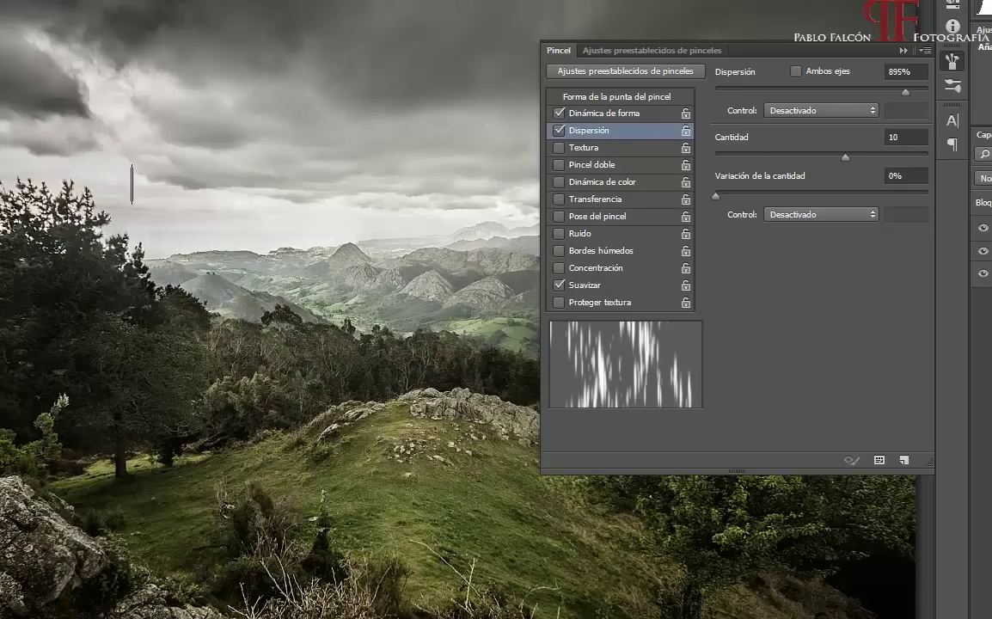
pyautogui.moveTo(138, 193); pyautogui.dragTo(498, 198)
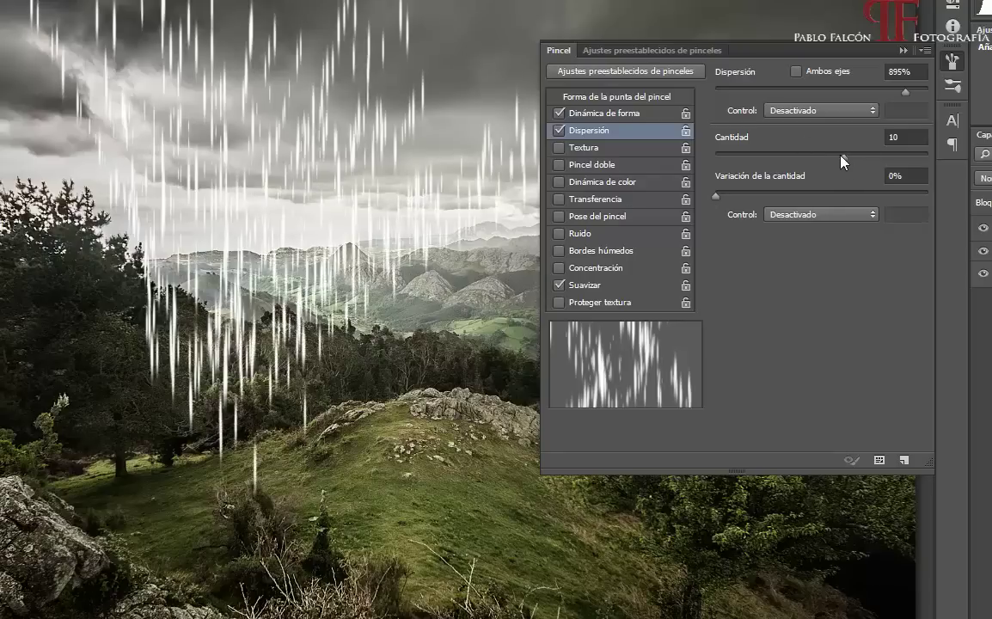
pyautogui.moveTo(841, 156); pyautogui.dragTo(715, 155)
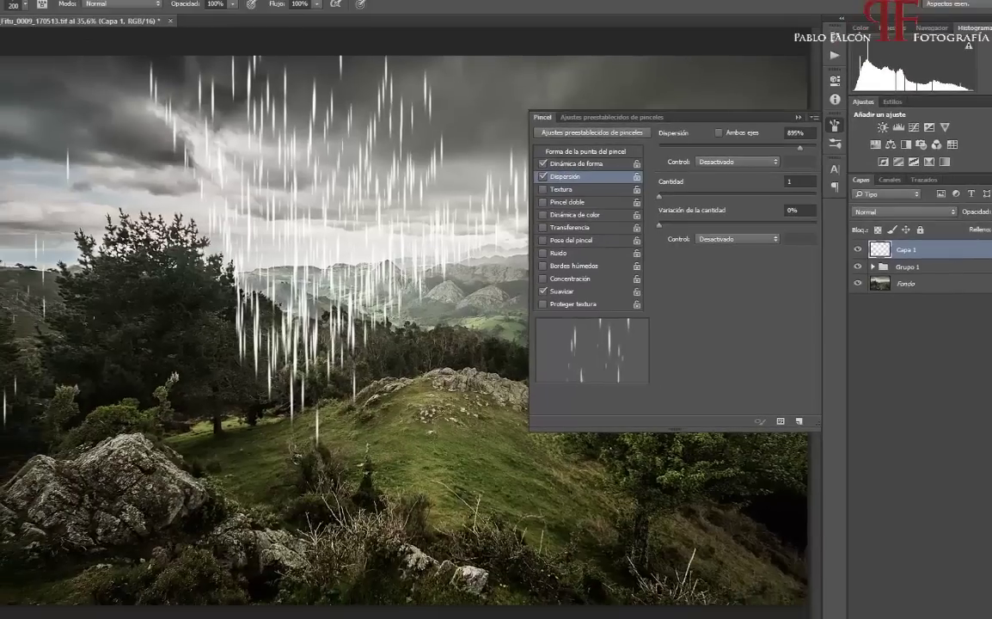
pyautogui.moveTo(42, 292)
pyautogui.mouseDown()
pyautogui.moveTo(26, 180)
pyautogui.moveTo(61, 146)
pyautogui.moveTo(129, 284)
pyautogui.moveTo(95, 297)
pyautogui.mouseUp()
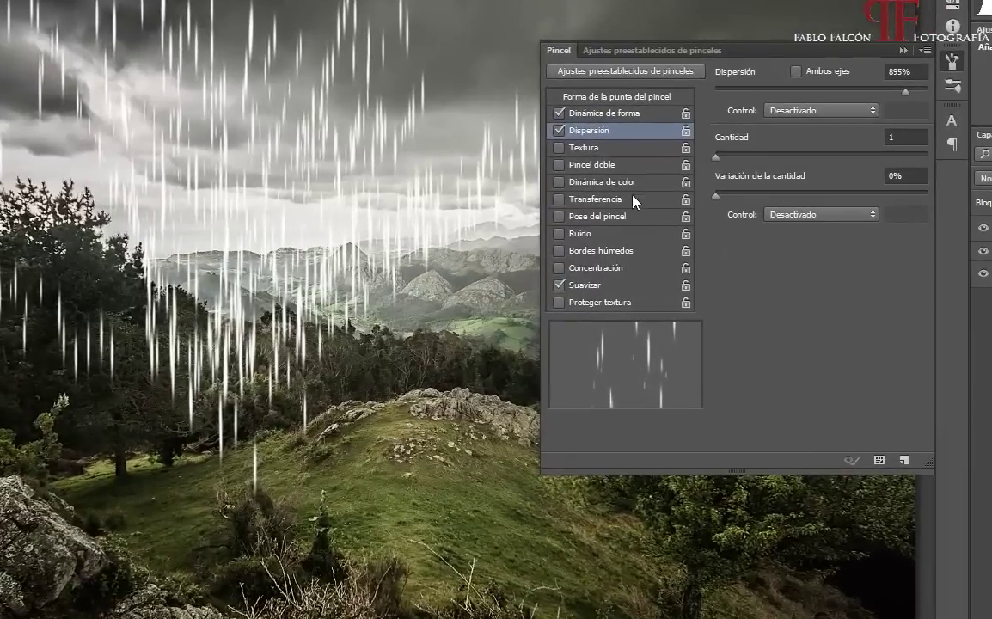
pyautogui.hotkey('ctrl', 'alt', 'z')
pyautogui.hotkey('ctrl', 'alt', 'z')
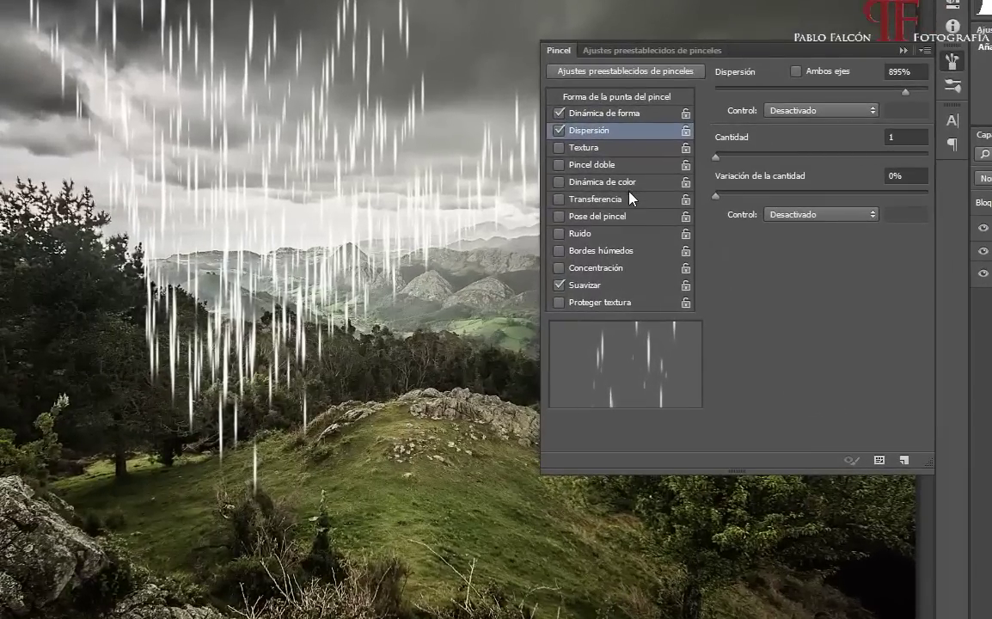
pyautogui.hotkey('ctrl', 'alt', 'z')
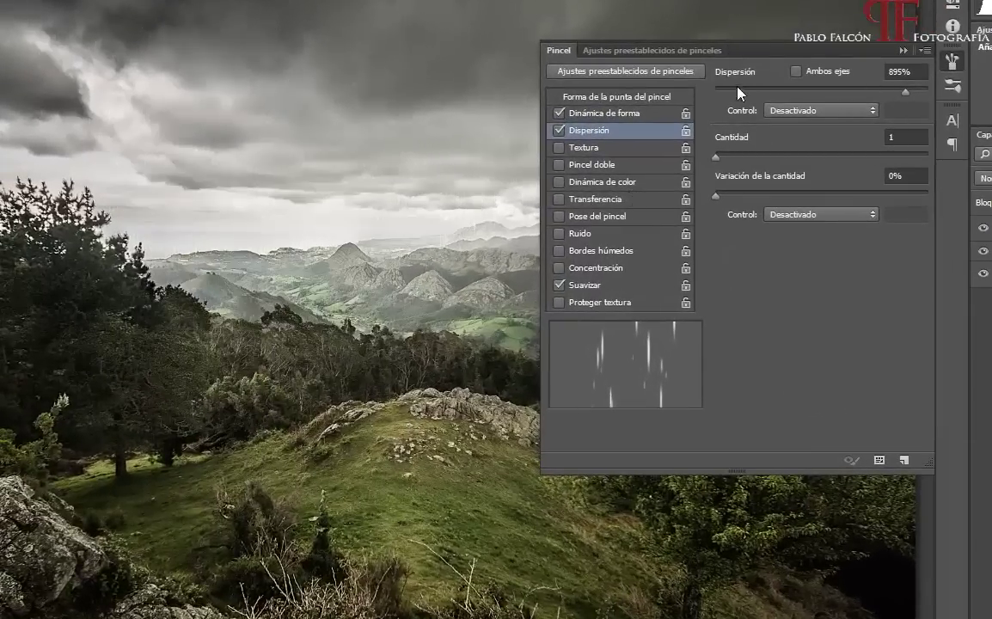
pyautogui.click(796, 73)
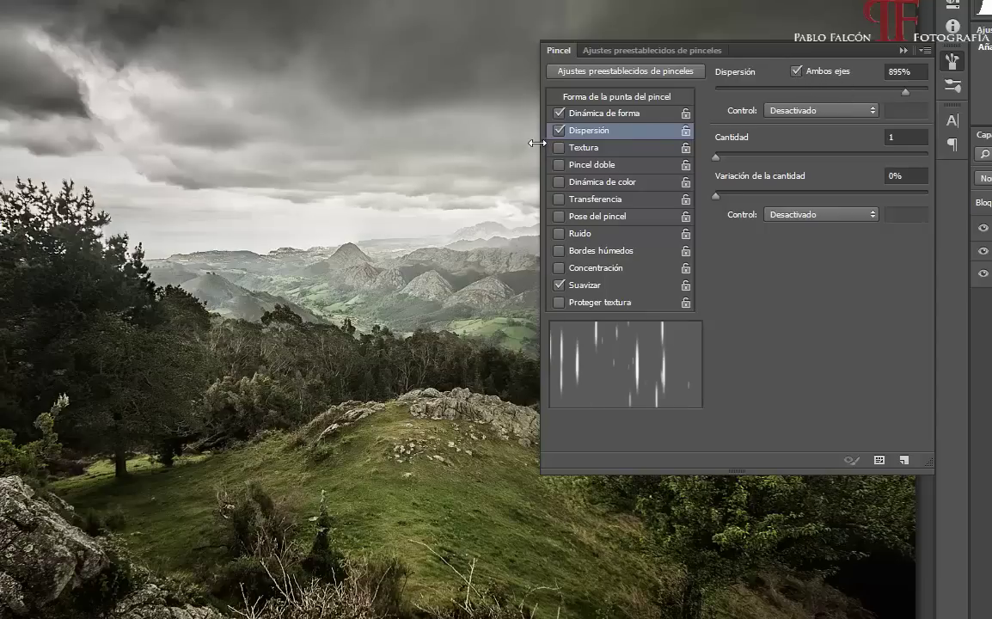
pyautogui.moveTo(100, 219)
pyautogui.mouseDown()
pyautogui.moveTo(424, 222)
pyautogui.moveTo(148, 359)
pyautogui.moveTo(234, 378)
pyautogui.mouseUp()
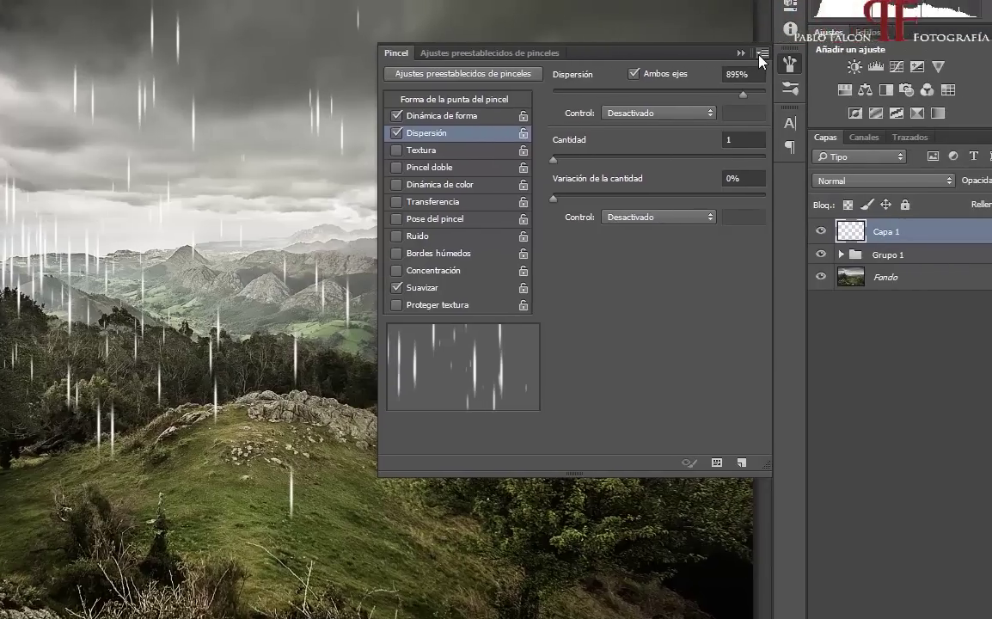
# Save the rain brush as new preset 'Lluvia 1' via Nuevo valor de pincel.
pyautogui.click(924, 51)
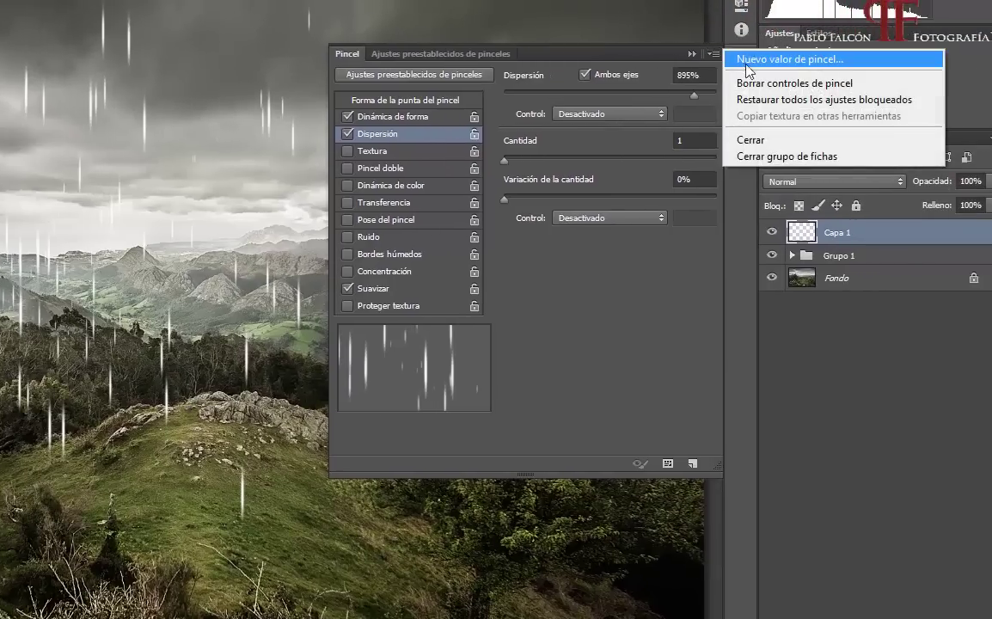
pyautogui.click(757, 60)
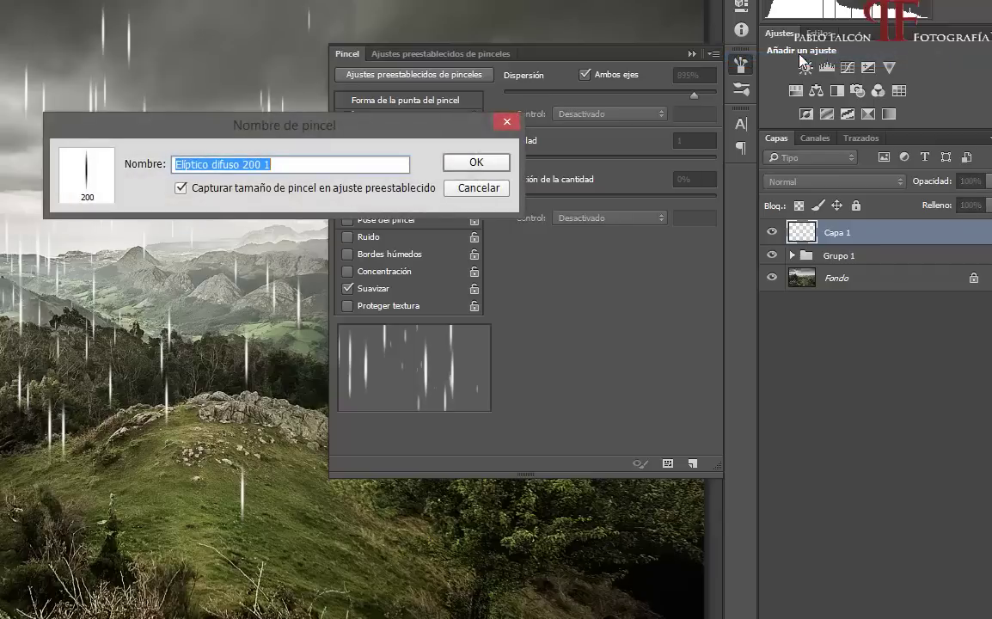
pyautogui.write('Lluvia')
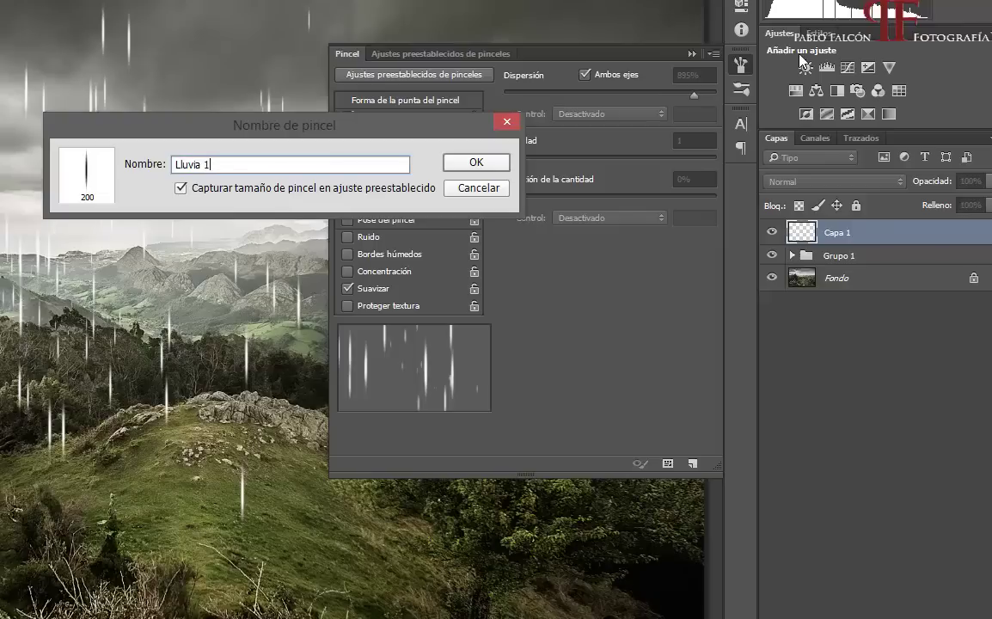
pyautogui.press('Return')
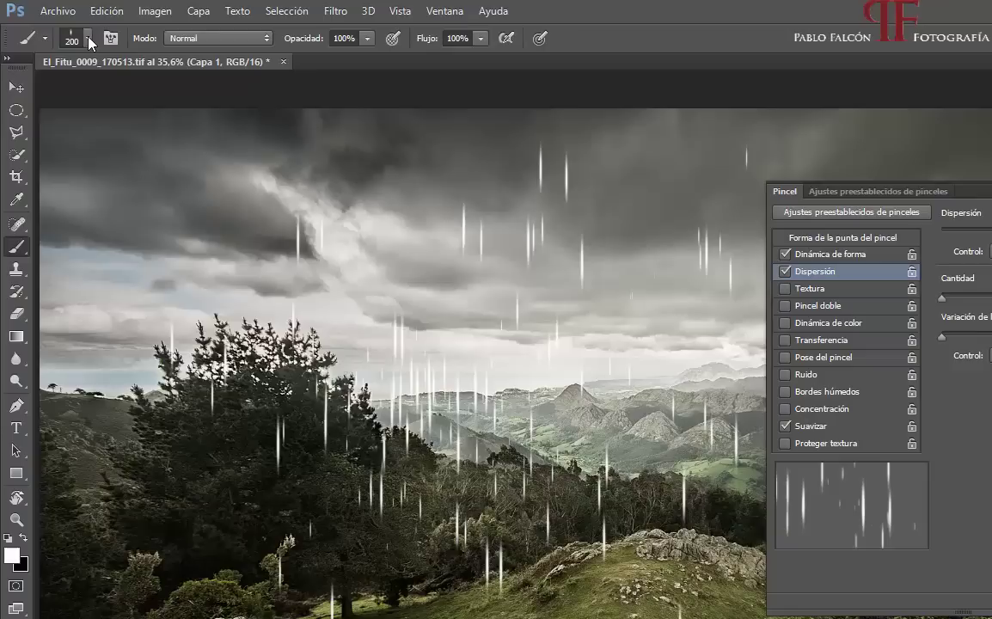
pyautogui.click(89, 38)
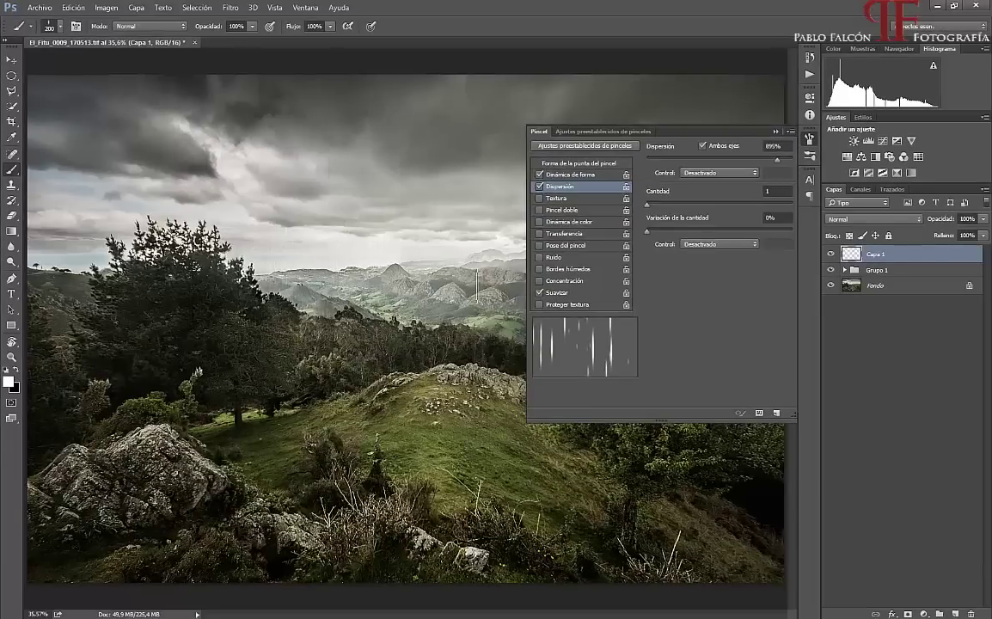
# Shrink the brush to 150, paint rain over sky, trees and rocks, then undo it all.
pyautogui.click(774, 131)
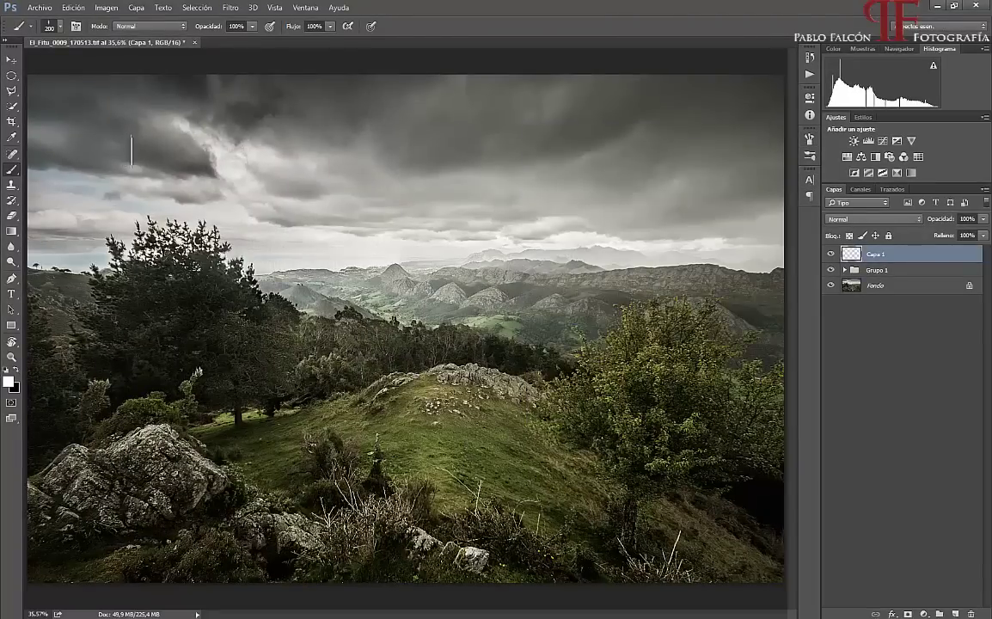
pyautogui.press('[')
pyautogui.press('[')
pyautogui.moveTo(135, 168)
pyautogui.mouseDown()
pyautogui.moveTo(157, 153)
pyautogui.moveTo(417, 193)
pyautogui.moveTo(632, 254)
pyautogui.moveTo(368, 378)
pyautogui.mouseUp()
pyautogui.moveTo(172, 331)
pyautogui.mouseDown()
pyautogui.moveTo(121, 395)
pyautogui.moveTo(695, 412)
pyautogui.moveTo(421, 138)
pyautogui.moveTo(586, 86)
pyautogui.moveTo(404, 129)
pyautogui.moveTo(34, 99)
pyautogui.moveTo(189, 284)
pyautogui.moveTo(344, 389)
pyautogui.mouseUp()
pyautogui.moveTo(36, 412); pyautogui.dragTo(90, 446)
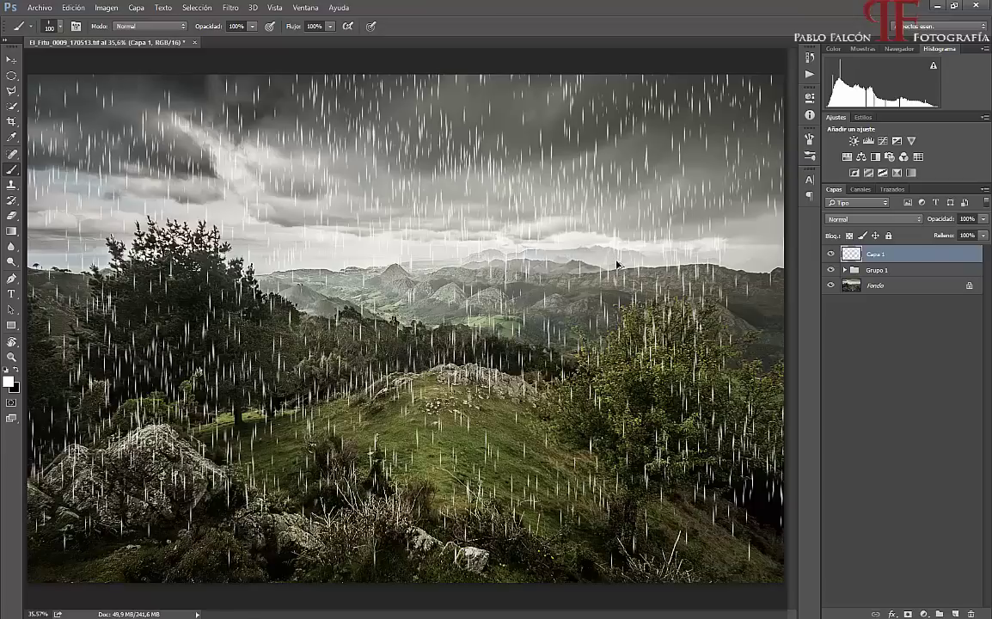
pyautogui.hotkey('ctrl', 'z')
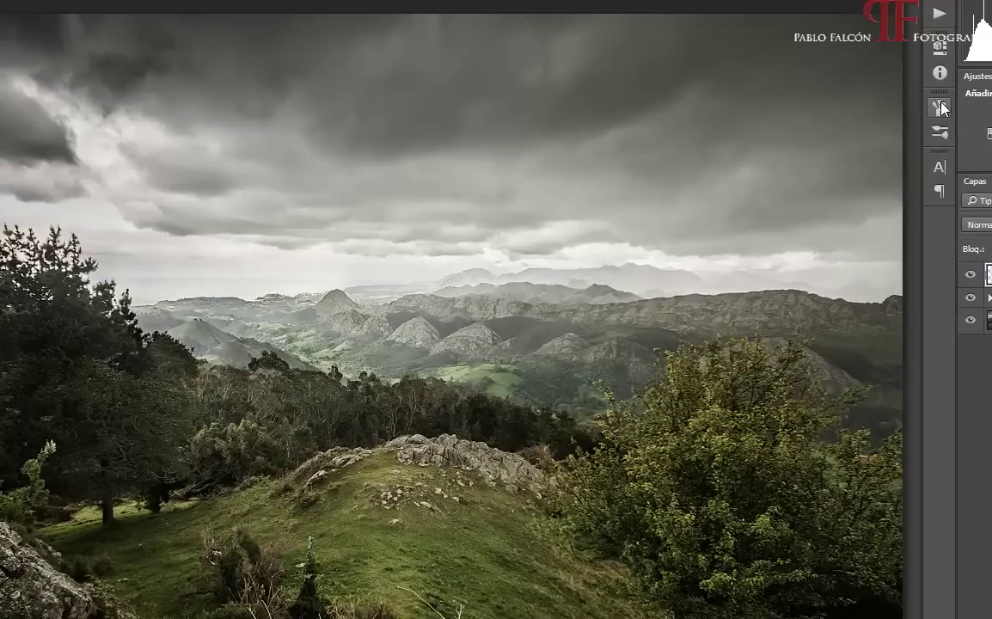
# Set the rain brush tip Ángulo to 60° and test the diagonal streaks on the sky.
pyautogui.click(940, 107)
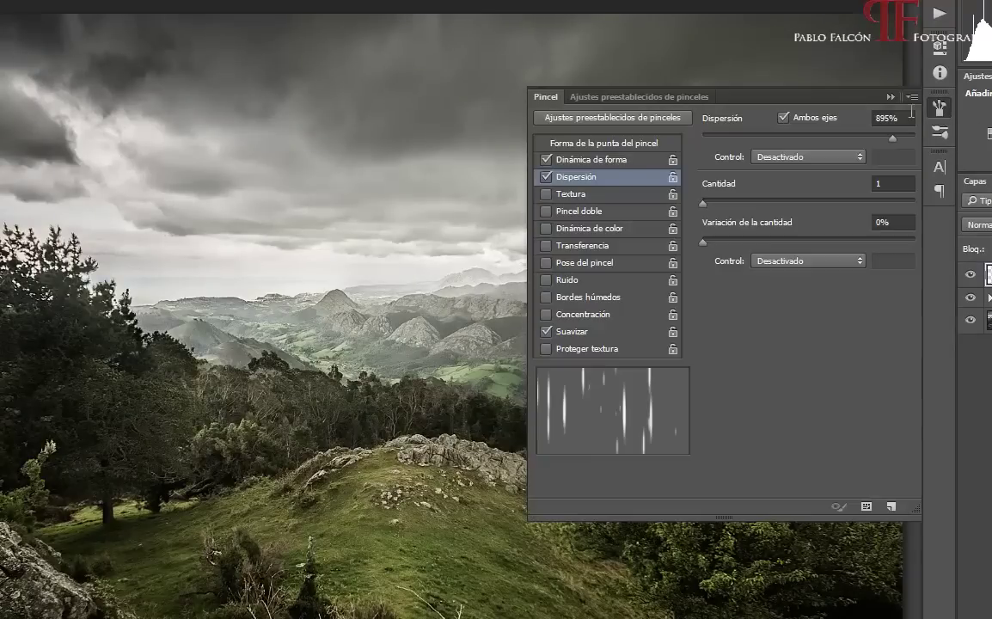
pyautogui.click(609, 146)
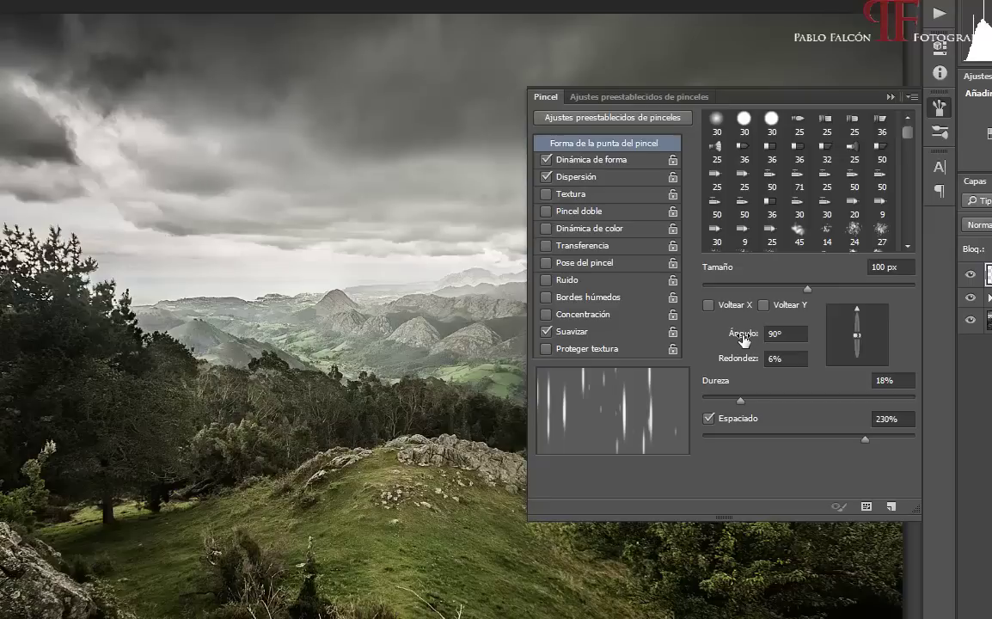
pyautogui.moveTo(743, 339); pyautogui.dragTo(709, 335)
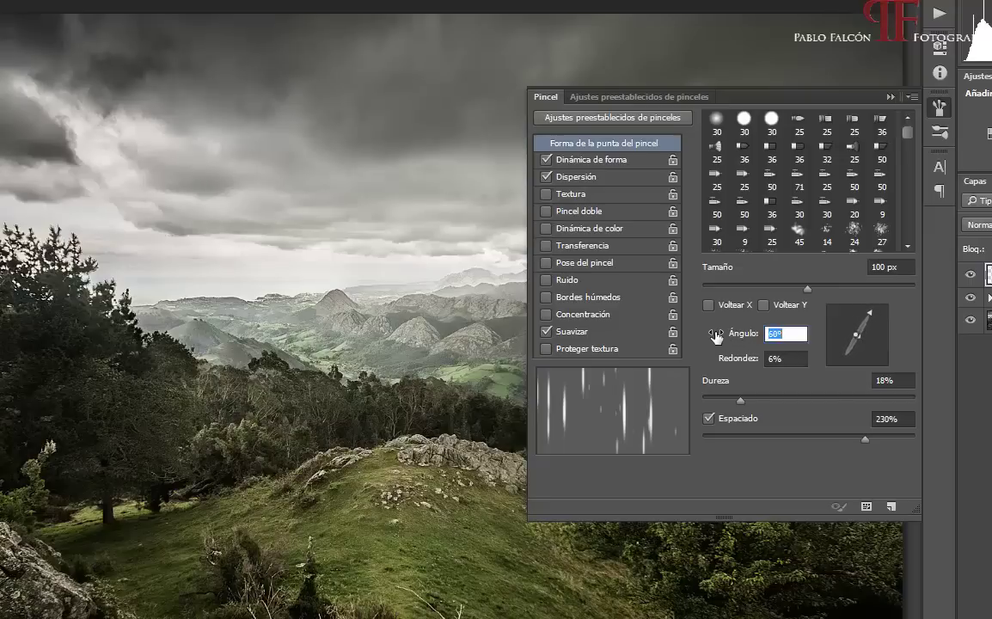
pyautogui.moveTo(709, 335); pyautogui.dragTo(718, 344)
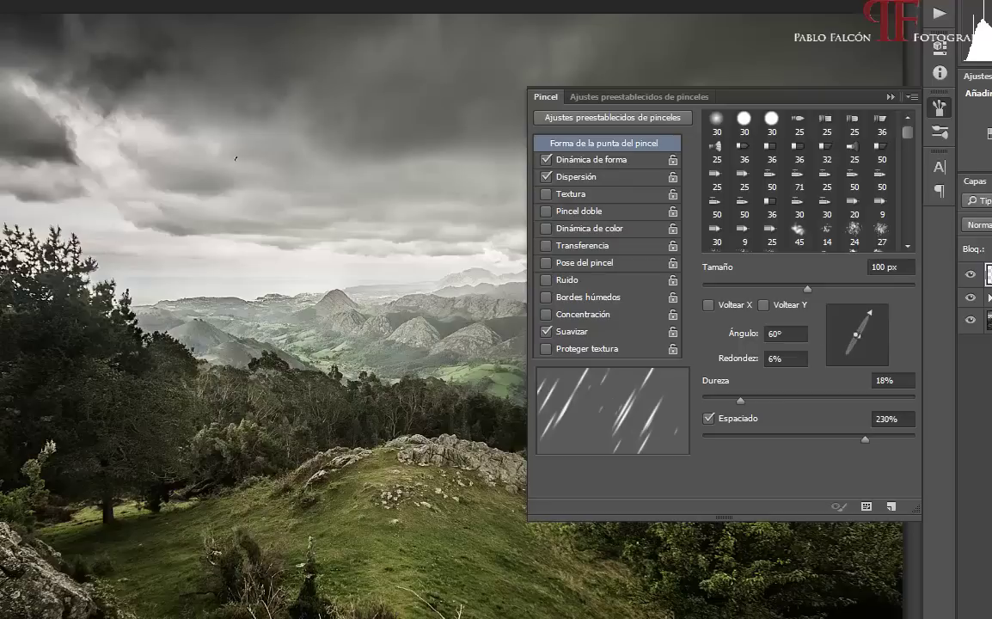
pyautogui.moveTo(204, 135); pyautogui.dragTo(454, 342)
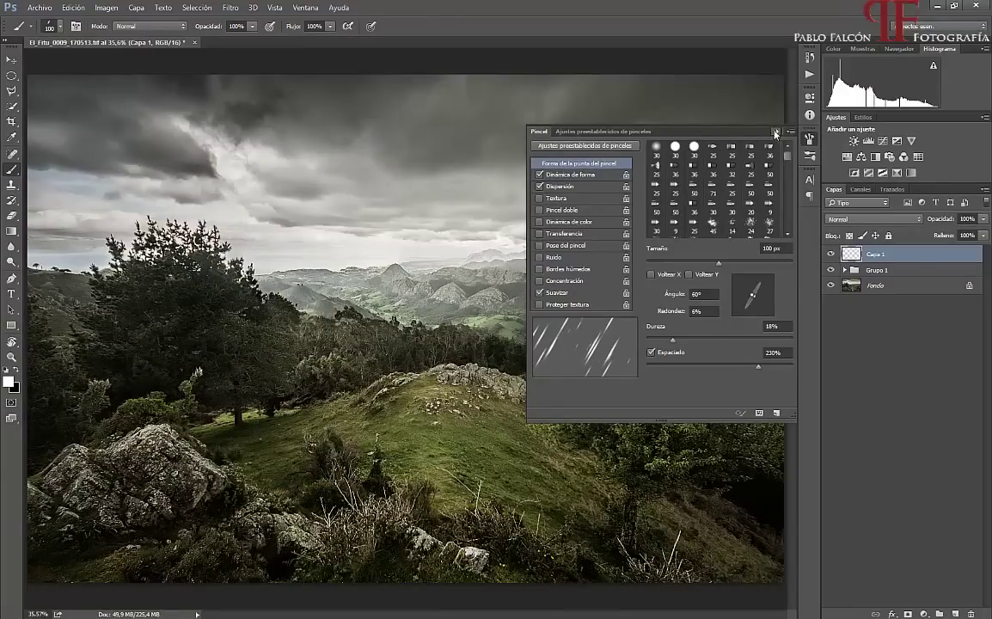
pyautogui.click(775, 132)
# Rename the Capa 1 layer to '3 plano'.
pyautogui.doubleClick(877, 254)
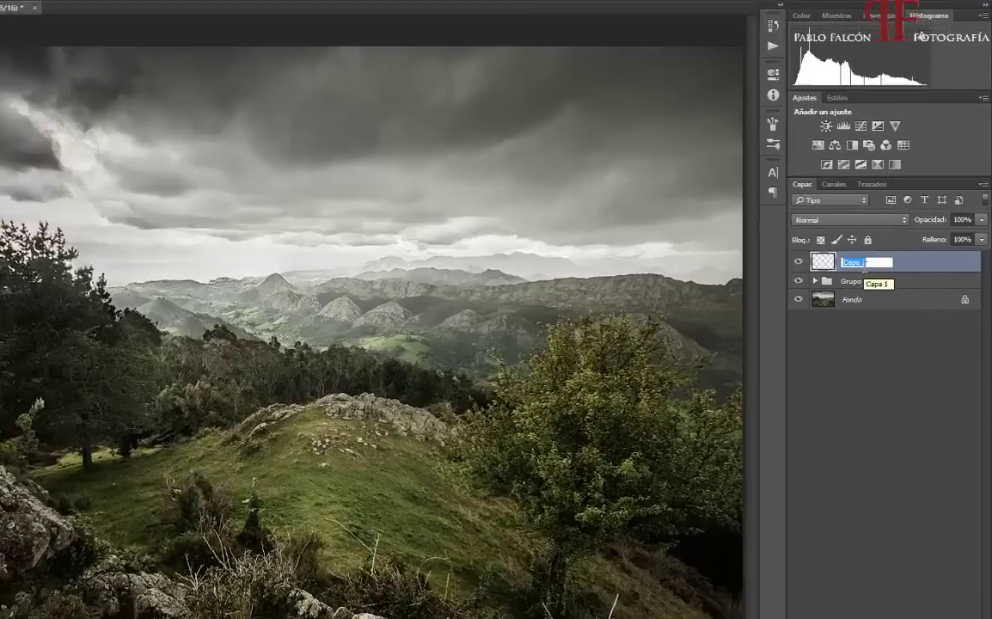
pyautogui.write('3 plan')
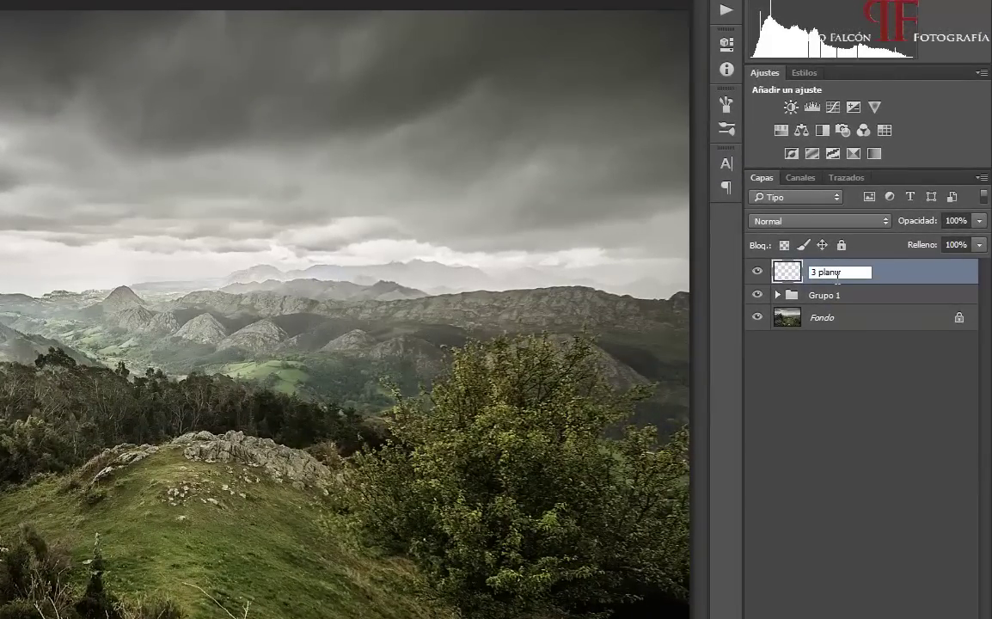
pyautogui.write('o')
pyautogui.click(883, 439)
# Duplicate 3 plano twice and name the copies '2 plano' and '1 plano'.
pyautogui.click(867, 275)
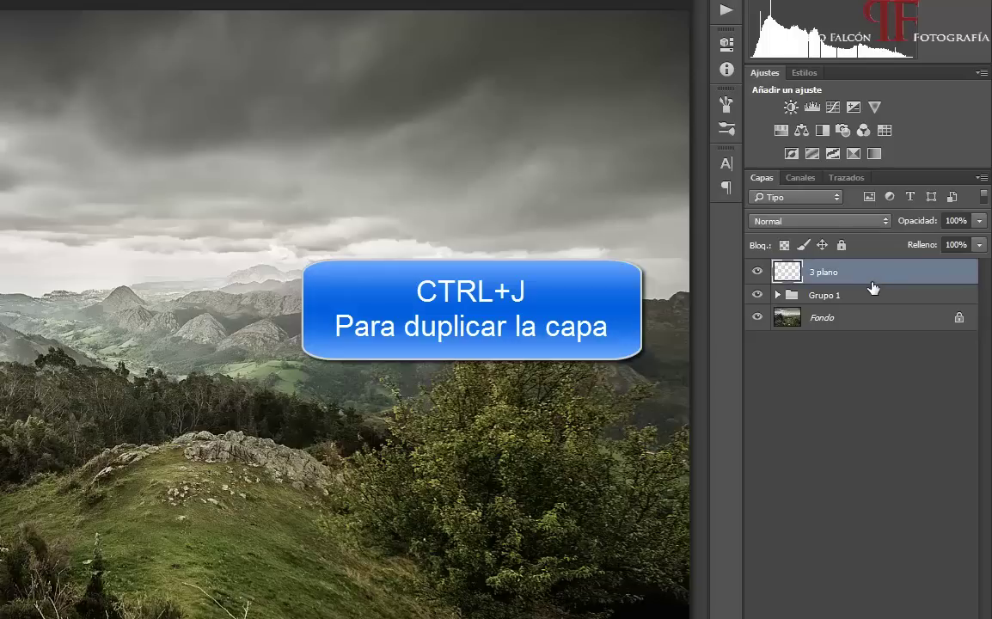
pyautogui.hotkey('ctrl', 'j')
pyautogui.hotkey('ctrl', 'j')
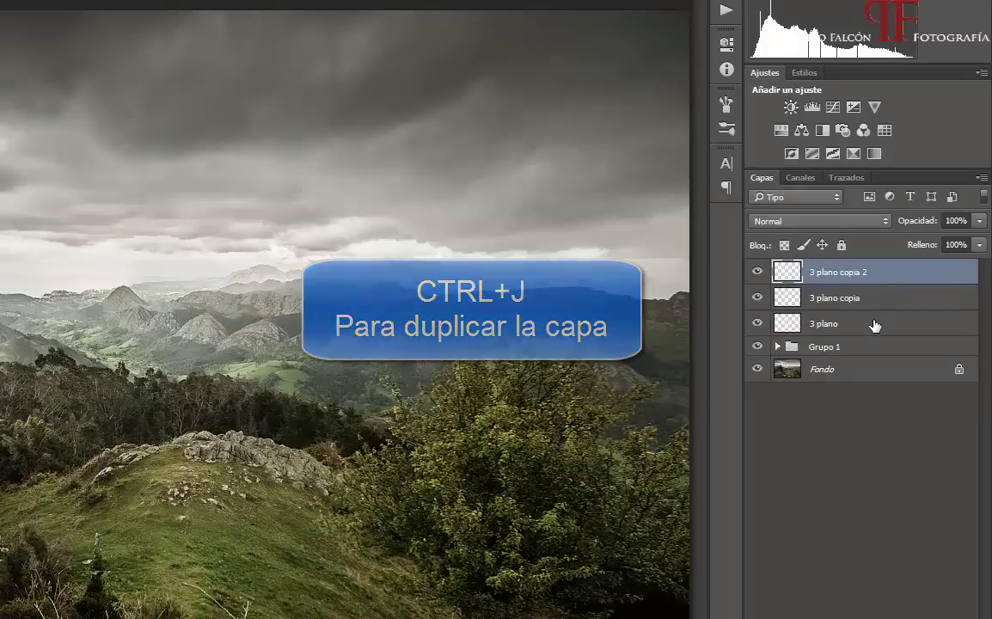
pyautogui.click(846, 300)
pyautogui.doubleClick(846, 300)
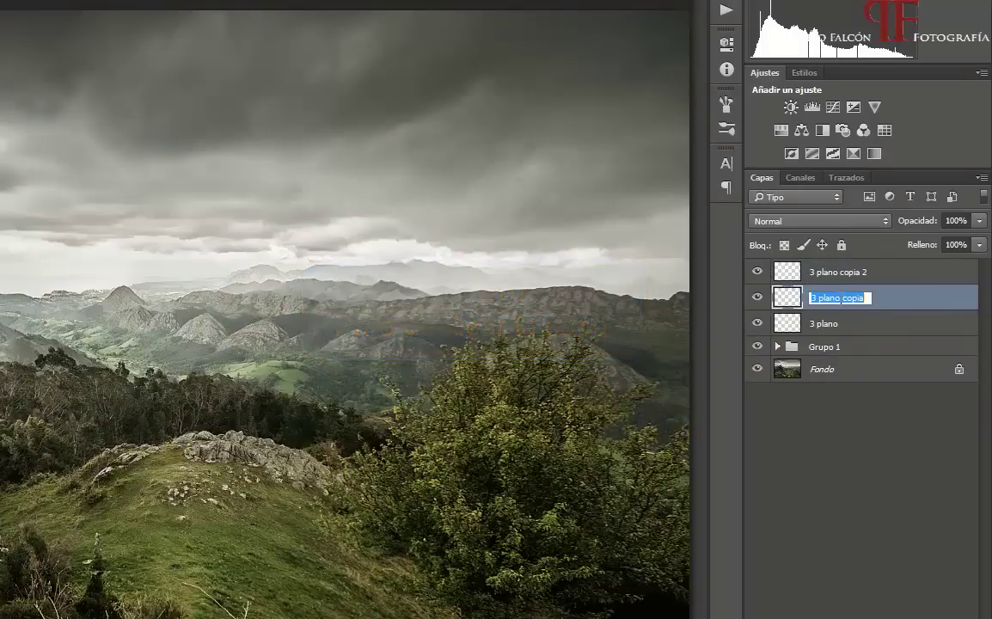
pyautogui.write('2')
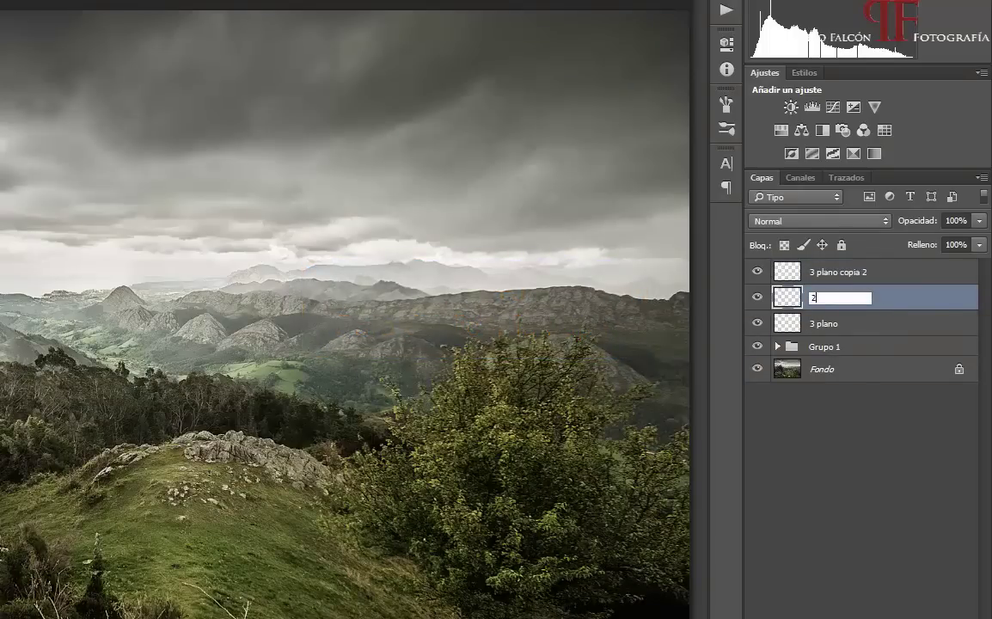
pyautogui.write(' plano')
pyautogui.press('Return')
pyautogui.doubleClick(838, 271)
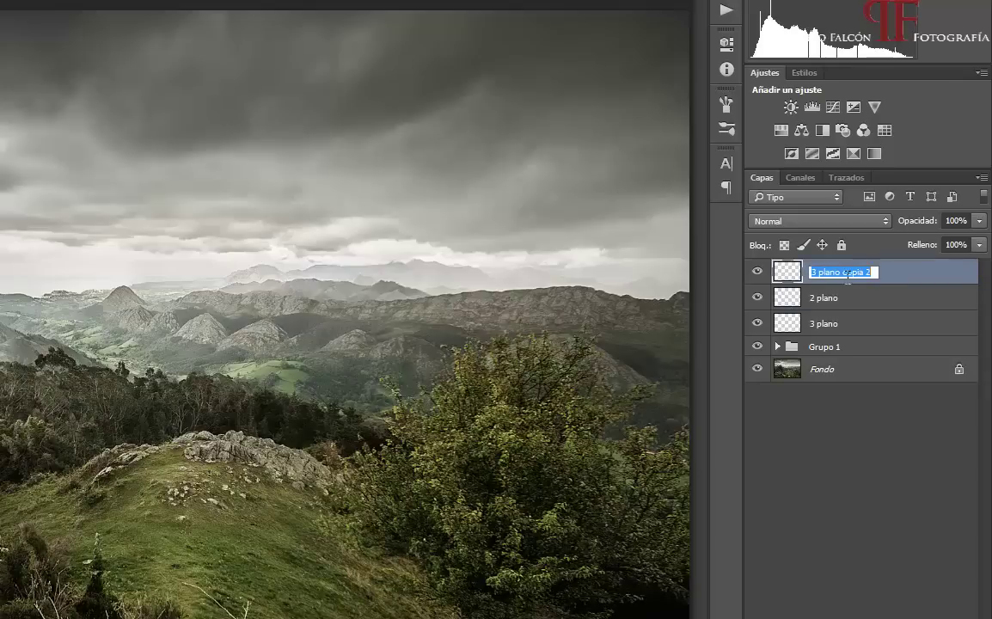
pyautogui.write('1')
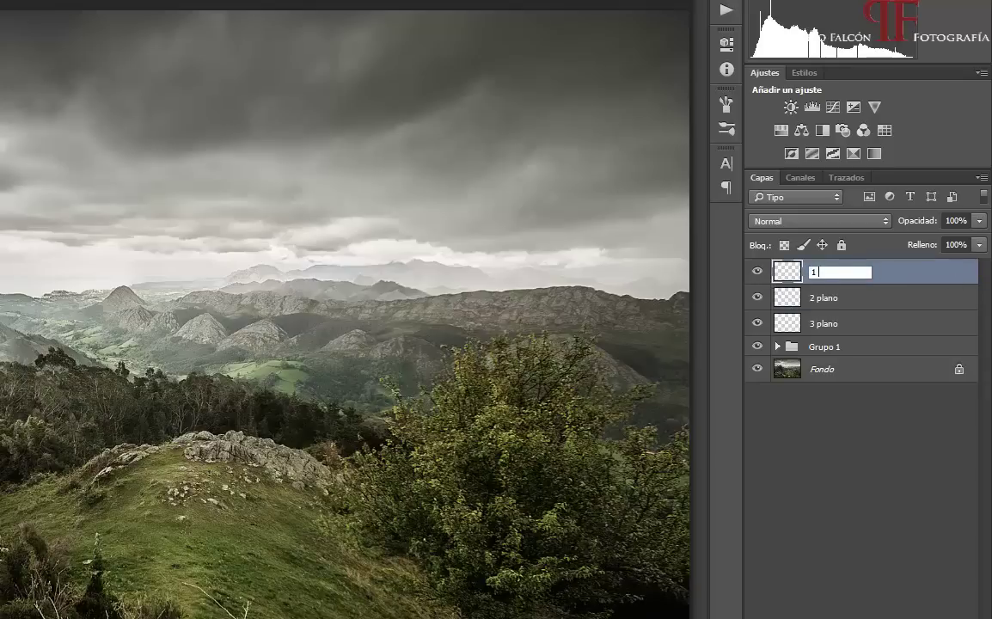
pyautogui.write(' plano')
pyautogui.press('Return')
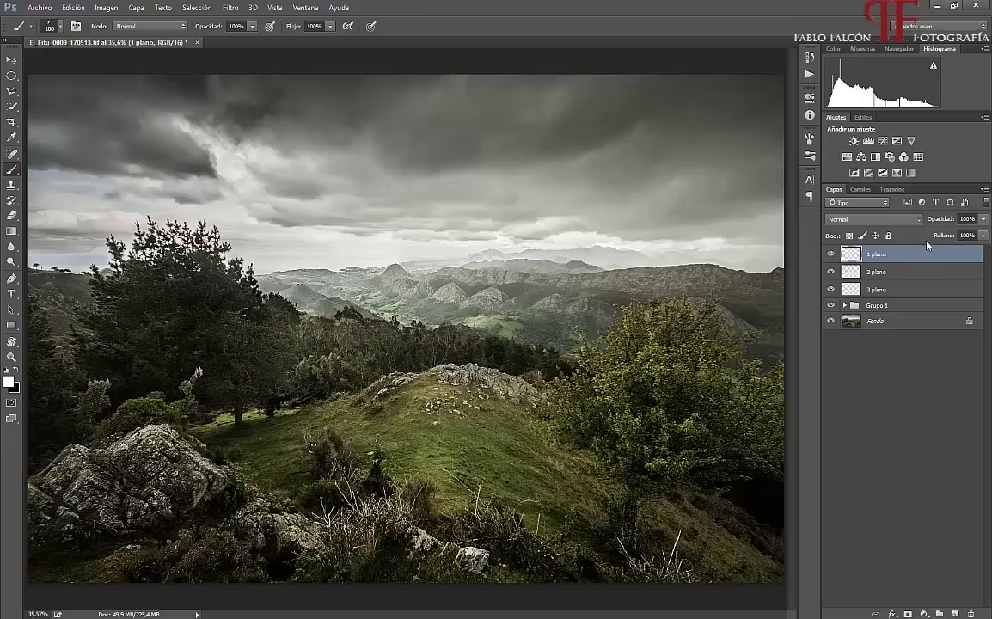
# Step through the rain layers and settle on 3 plano as the active layer.
pyautogui.click(890, 290)
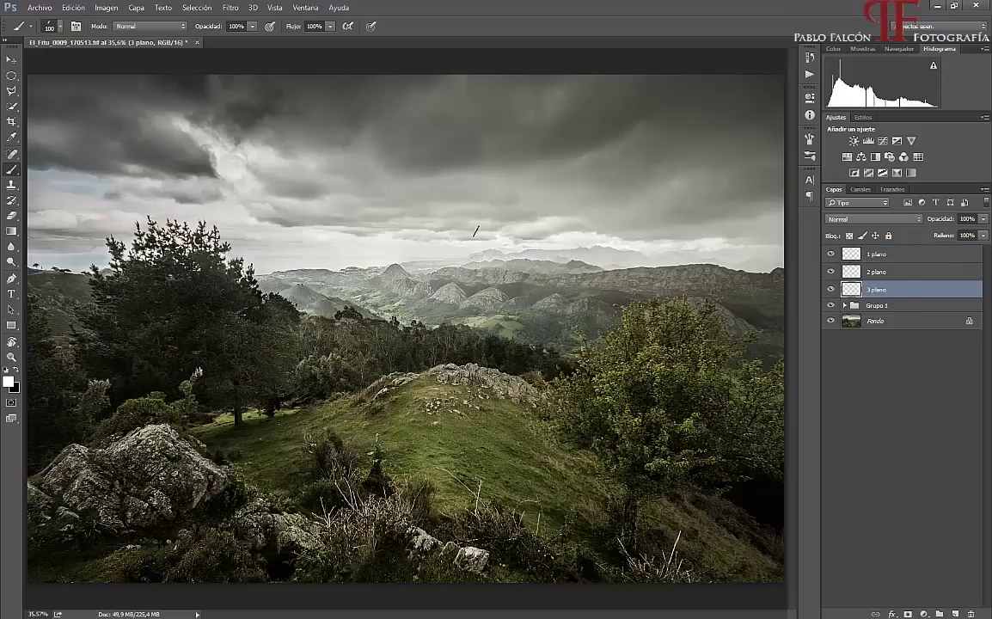
pyautogui.hotkey('alt', ']')
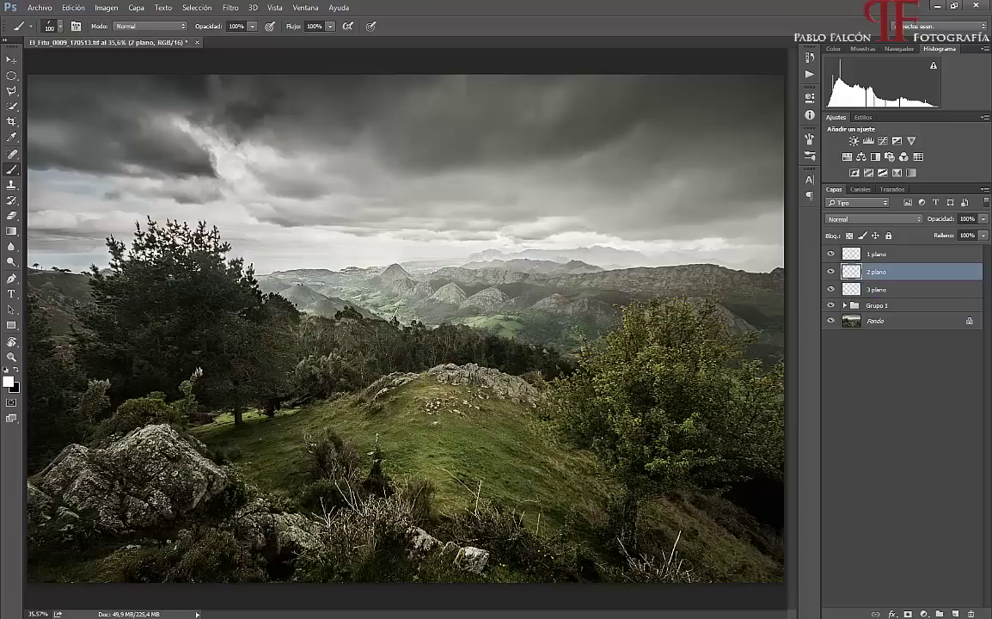
pyautogui.click(900, 257)
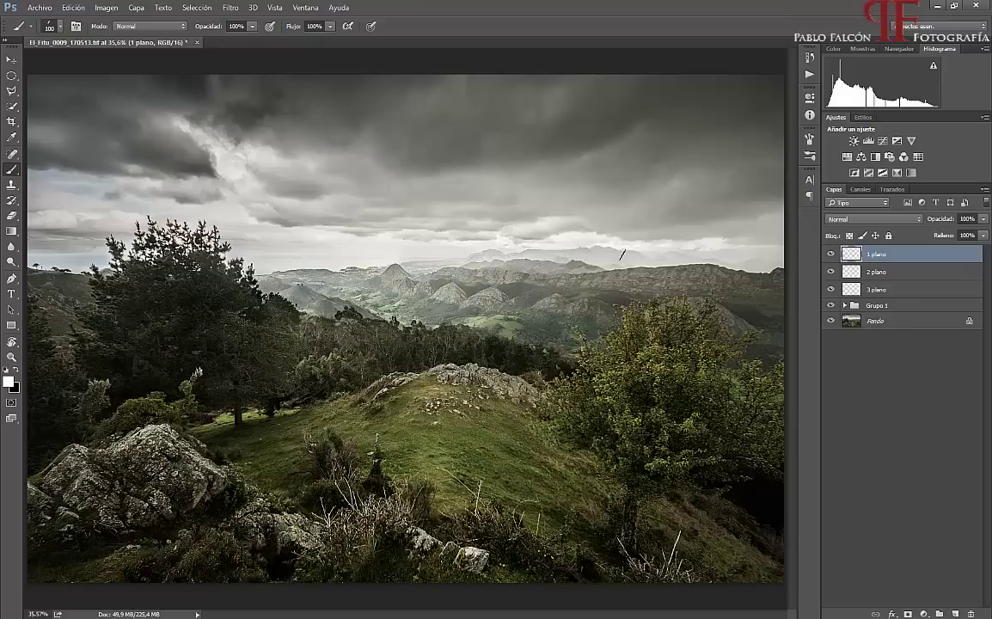
pyautogui.click(877, 289)
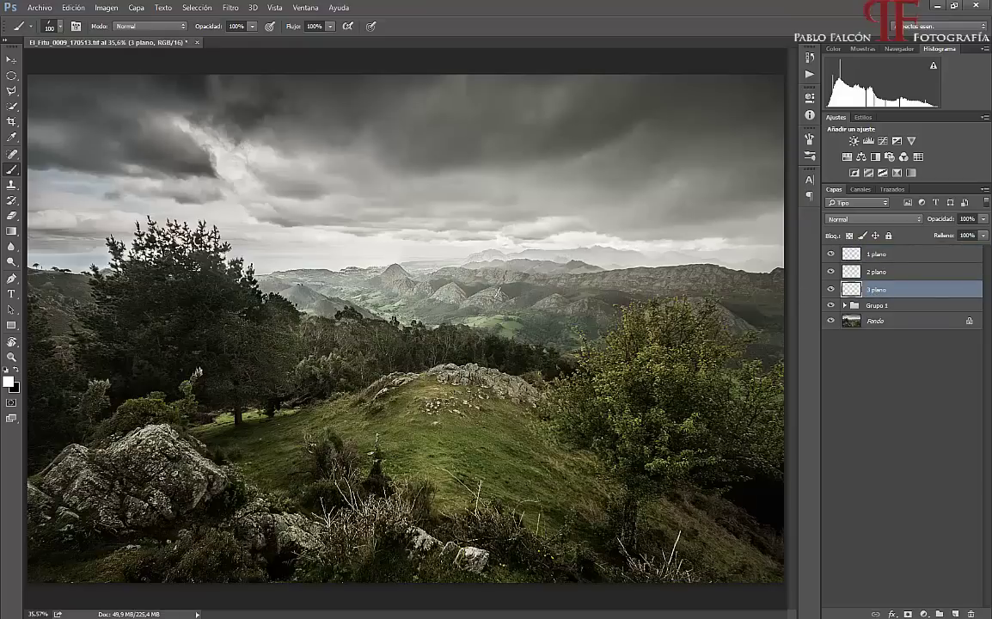
# Zoom in on the distant mountains and paint white rain specks along the ridge with a 50 px brush.
pyautogui.press('z')
pyautogui.moveTo(507, 285); pyautogui.dragTo(581, 298)
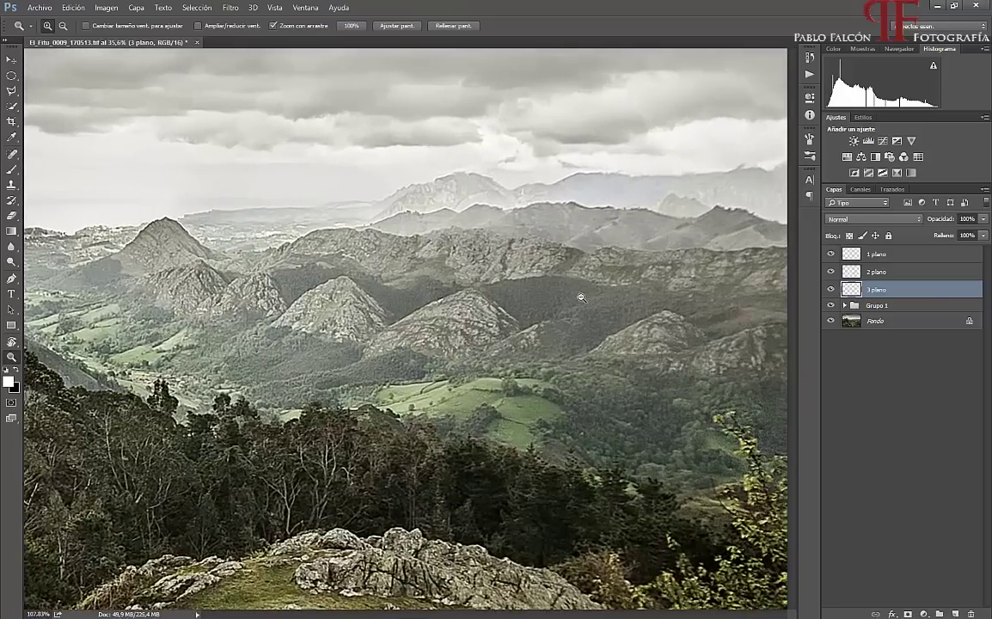
pyautogui.press('b')
pyautogui.moveTo(713, 310)
pyautogui.mouseDown()
pyautogui.moveTo(327, 222)
pyautogui.moveTo(520, 261)
pyautogui.mouseUp()
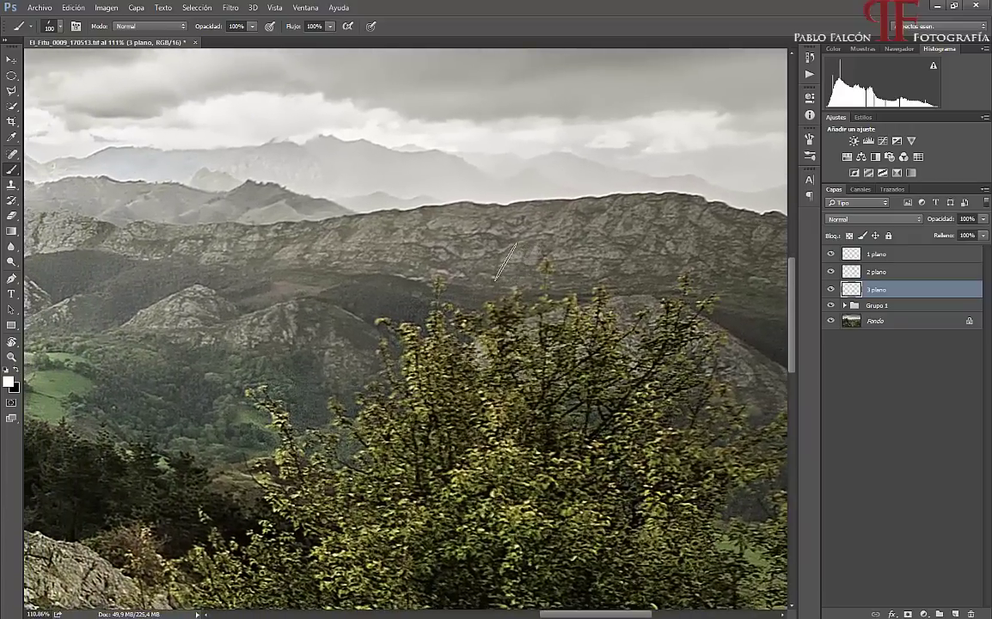
pyautogui.press('[')
pyautogui.press('[')
pyautogui.press('[')
pyautogui.press('[')
pyautogui.press('[')
pyautogui.moveTo(527, 223); pyautogui.dragTo(593, 210)
# Repaint rain specks across the ridge, slopes and middle mountains, with the brush reduced to 8.
pyautogui.hotkey('ctrl', 'z')
pyautogui.moveTo(748, 209); pyautogui.dragTo(370, 193)
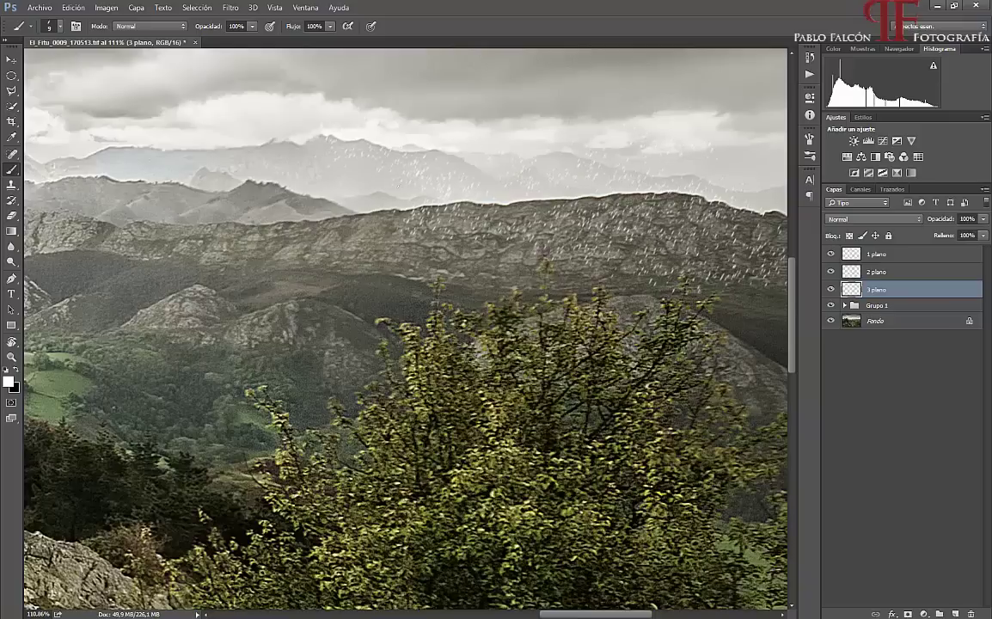
pyautogui.moveTo(305, 186); pyautogui.dragTo(473, 238)
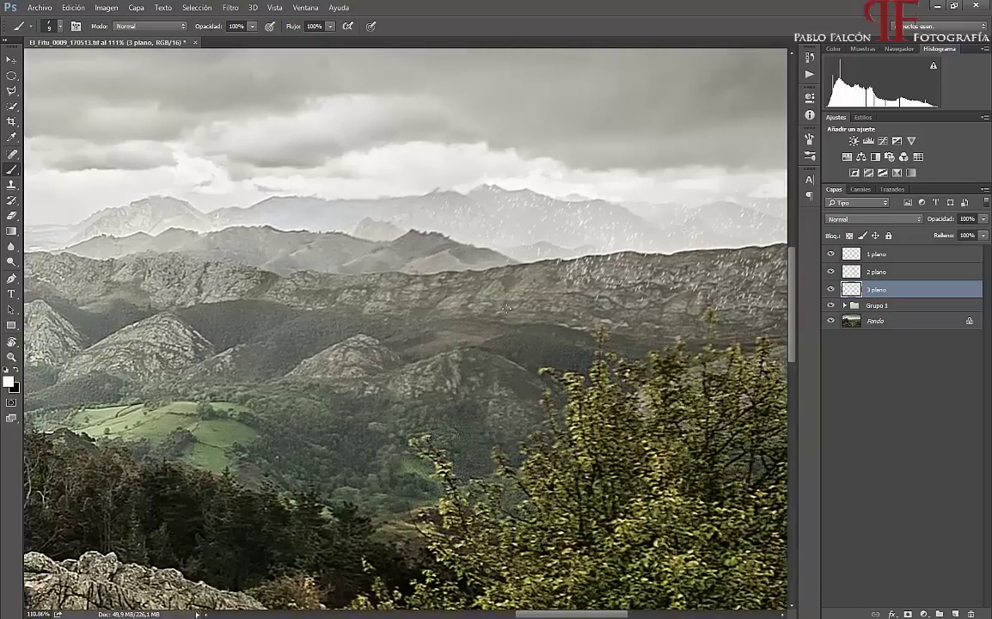
pyautogui.moveTo(506, 308); pyautogui.dragTo(541, 279)
pyautogui.moveTo(281, 291)
pyautogui.mouseDown()
pyautogui.moveTo(458, 351)
pyautogui.moveTo(434, 314)
pyautogui.mouseUp()
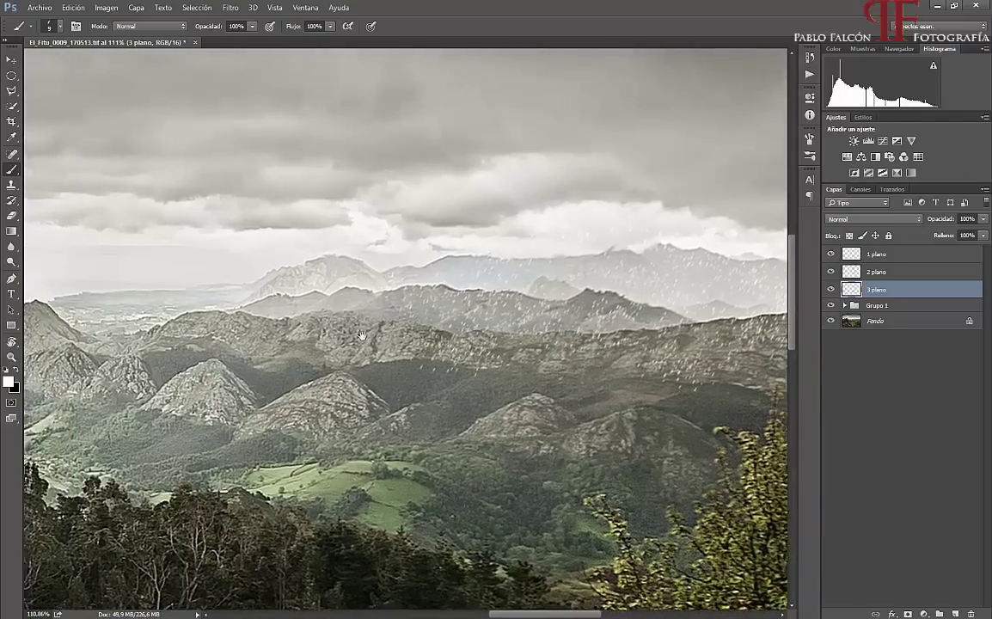
pyautogui.moveTo(368, 303)
pyautogui.mouseDown()
pyautogui.moveTo(400, 342)
pyautogui.moveTo(279, 354)
pyautogui.mouseUp()
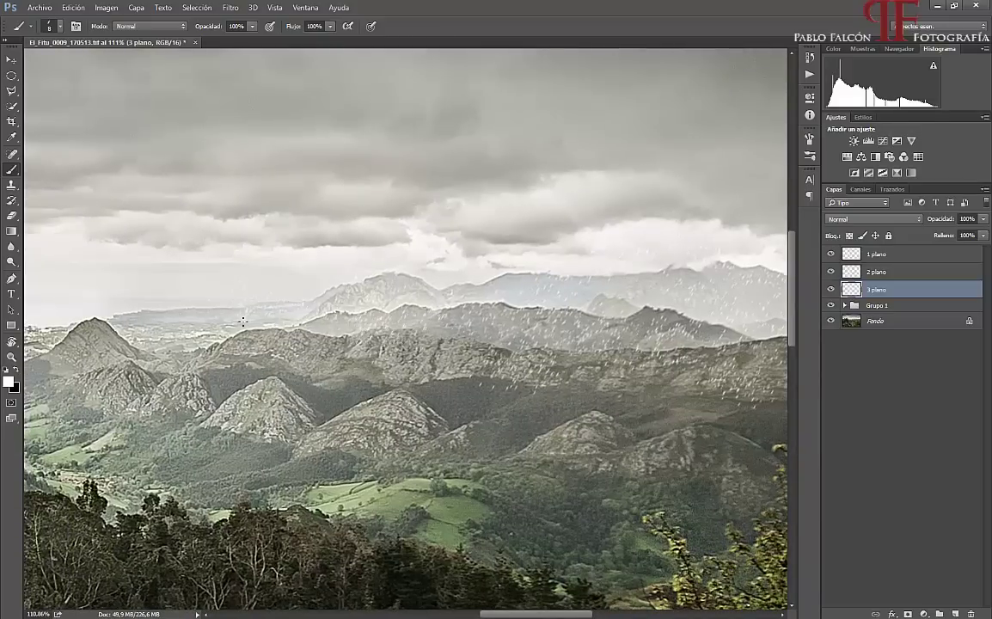
pyautogui.press('[')
pyautogui.moveTo(400, 375); pyautogui.dragTo(586, 434)
pyautogui.moveTo(344, 331)
pyautogui.mouseDown()
pyautogui.moveTo(481, 373)
pyautogui.moveTo(542, 374)
pyautogui.mouseUp()
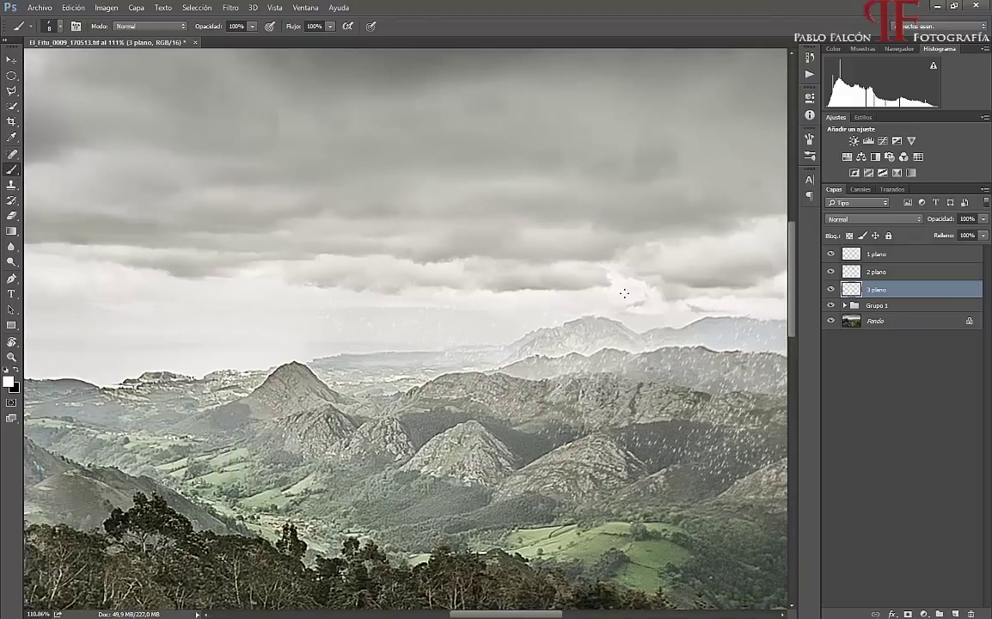
# Scroll left, try two longer streaks, then undo them back to the small specks.
pyautogui.hscroll(-3, 484, 354)
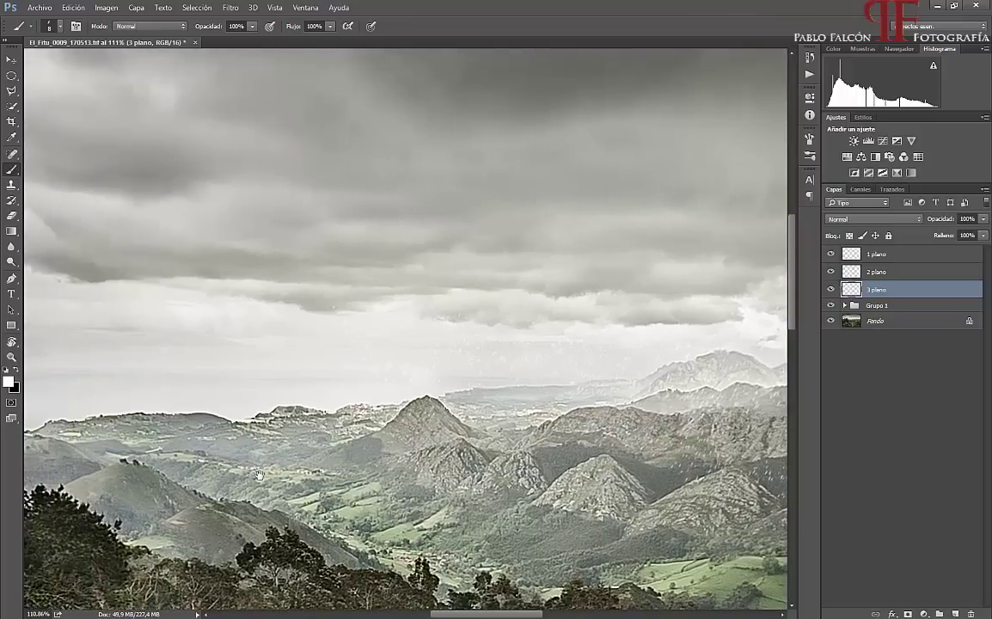
pyautogui.hscroll(-4, 387, 369)
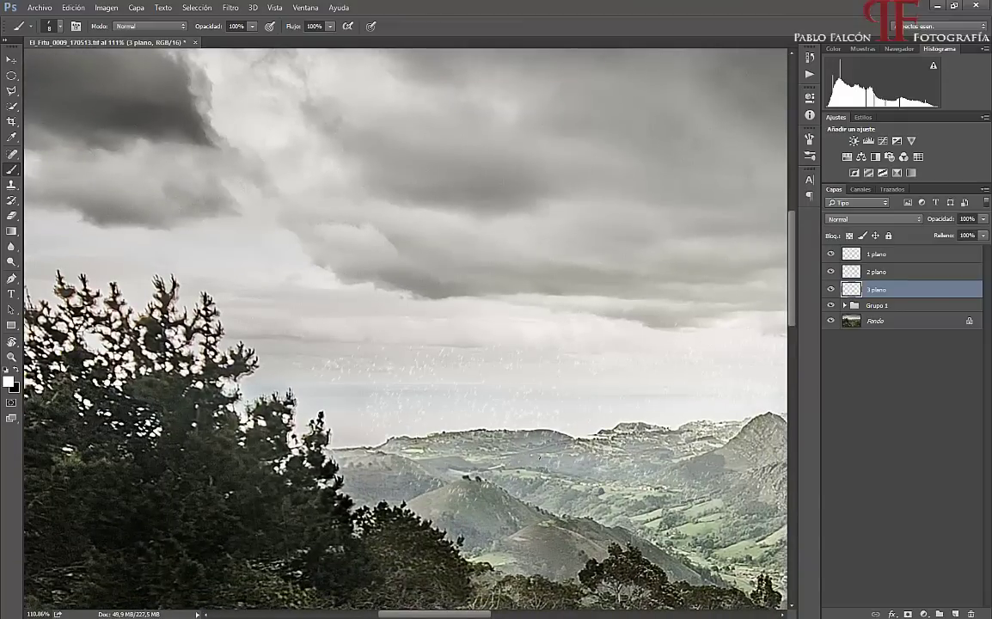
pyautogui.moveTo(636, 426); pyautogui.dragTo(322, 202)
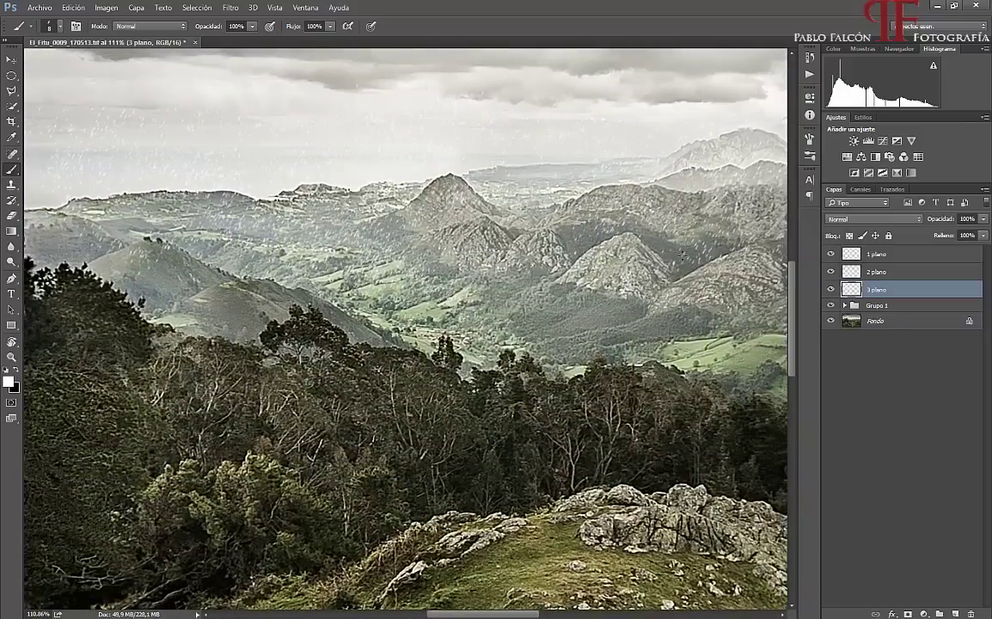
pyautogui.moveTo(515, 344); pyautogui.dragTo(344, 288)
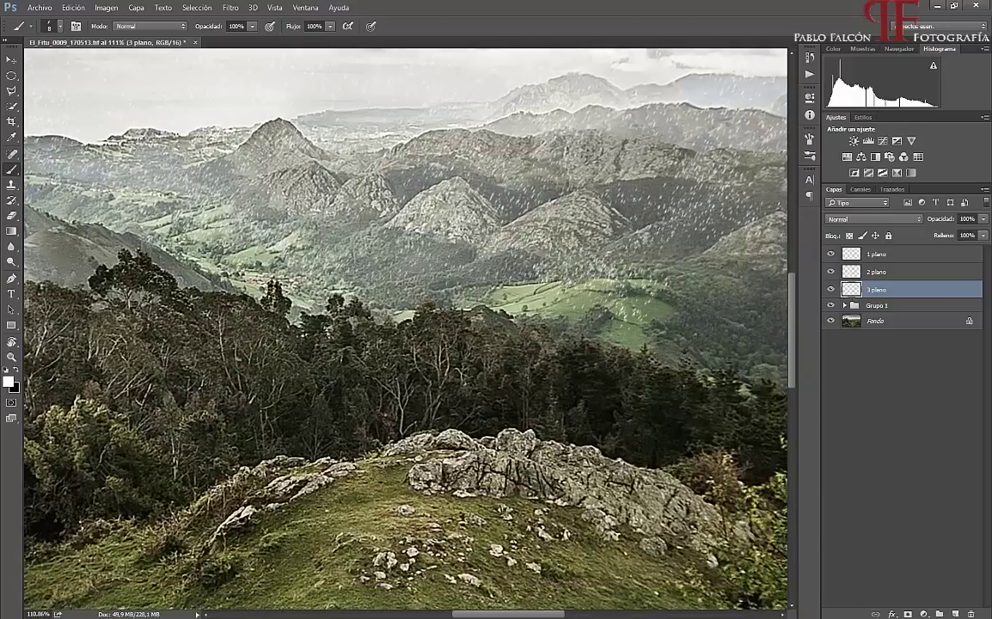
pyautogui.hotkey('ctrl', 'z')
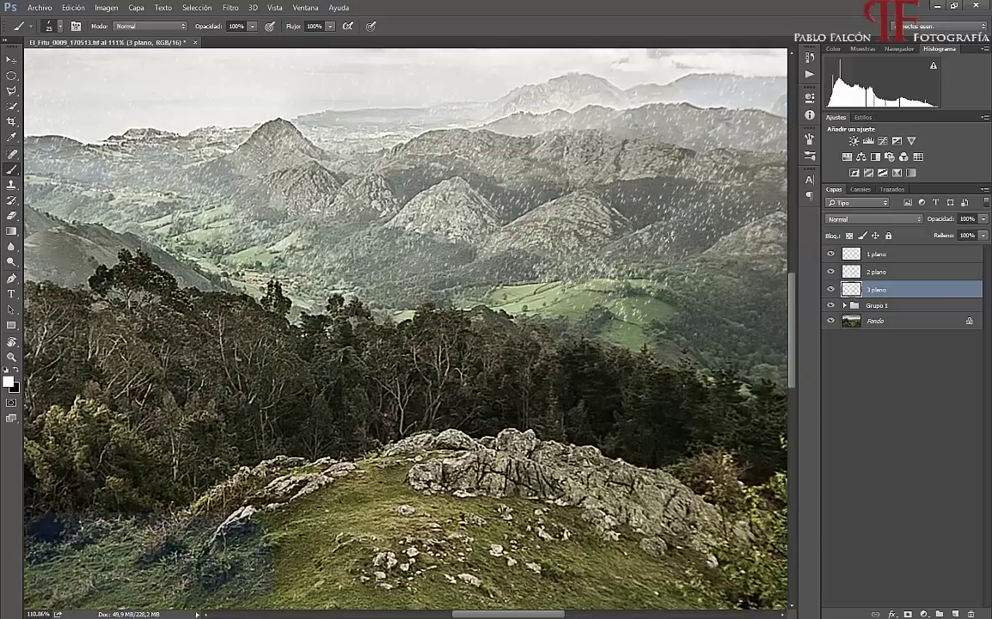
pyautogui.hotkey('ctrl', 'z')
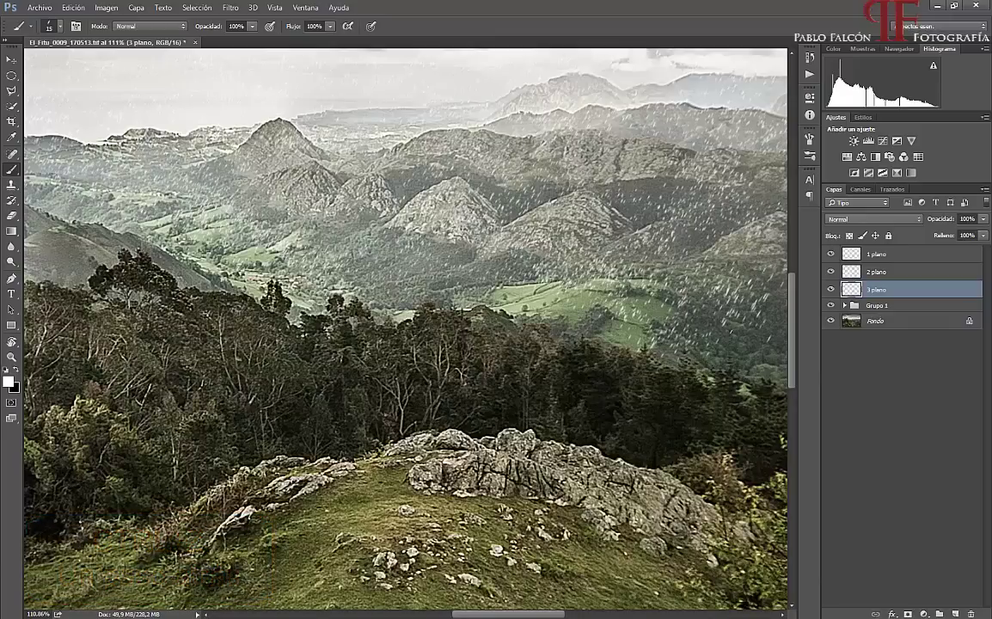
# Paint more streaks over the mid valley and the right-hand slope, then fit the image on screen.
pyautogui.moveTo(781, 329)
pyautogui.mouseDown()
pyautogui.moveTo(667, 262)
pyautogui.moveTo(443, 225)
pyautogui.mouseUp()
pyautogui.moveTo(313, 271); pyautogui.dragTo(415, 213)
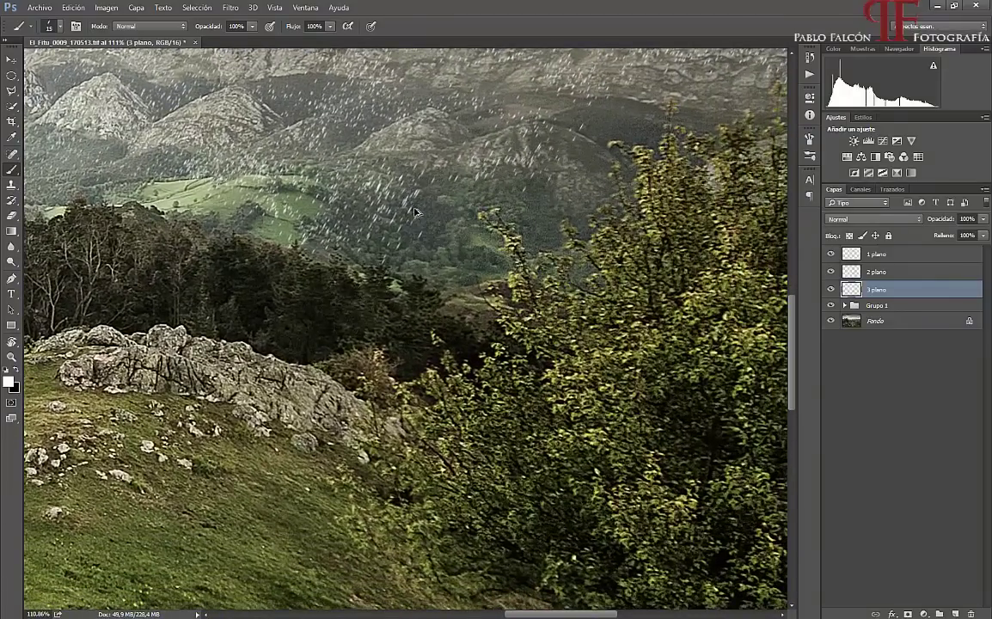
pyautogui.moveTo(572, 171); pyautogui.dragTo(410, 221)
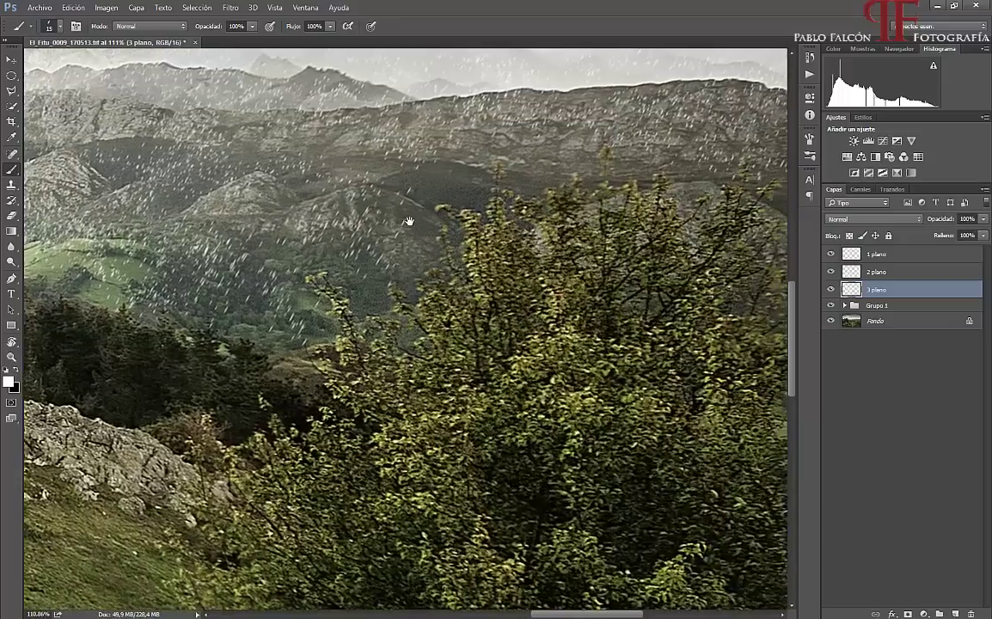
pyautogui.moveTo(544, 155)
pyautogui.mouseDown()
pyautogui.moveTo(468, 159)
pyautogui.moveTo(584, 184)
pyautogui.moveTo(640, 55)
pyautogui.mouseUp()
pyautogui.moveTo(632, 271); pyautogui.dragTo(554, 228)
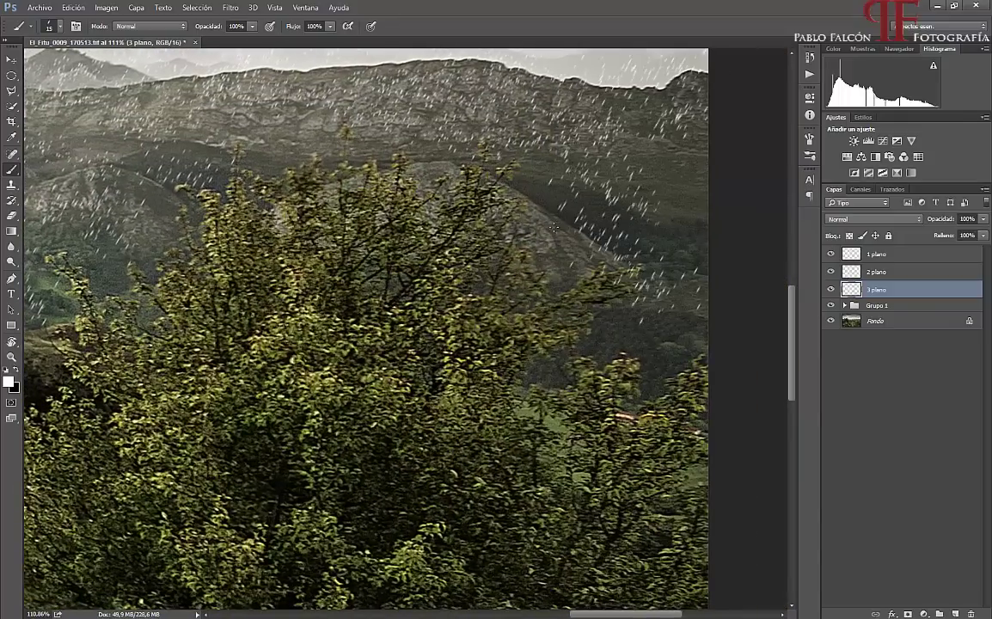
pyautogui.hotkey('ctrl', '0')
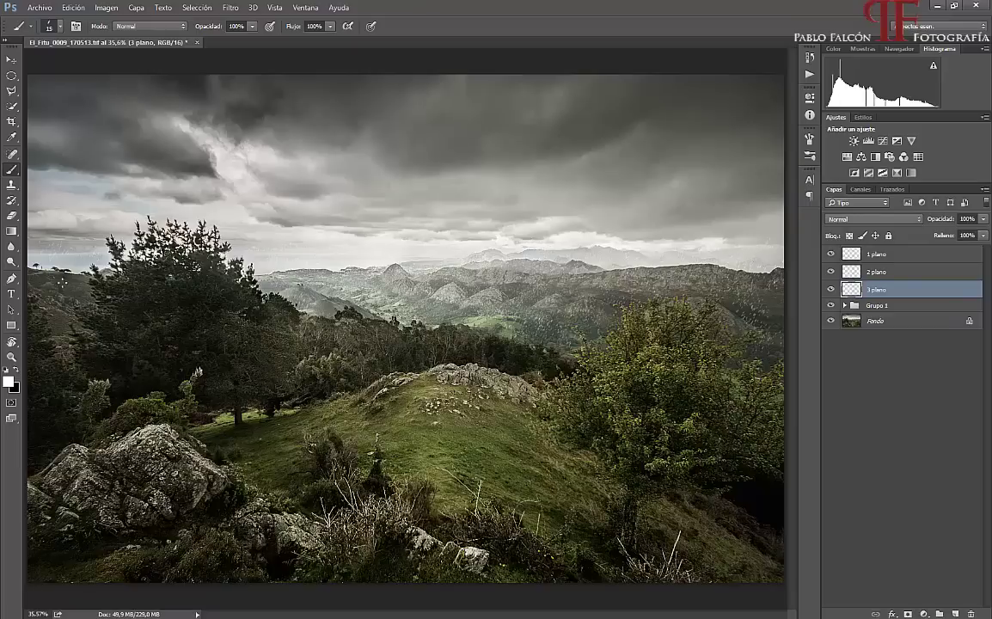
# Brush a faint rain stroke over the trees and select the 2 plano layer.
pyautogui.moveTo(73, 290); pyautogui.dragTo(66, 261)
pyautogui.click(876, 272)
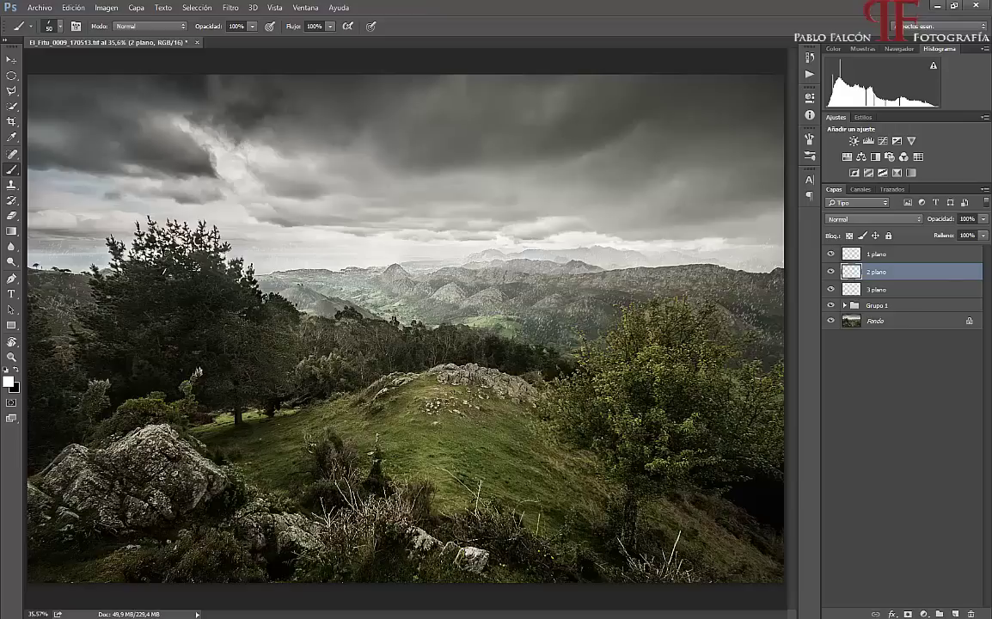
# Paint rain streaks on 2 plano over the trees, grass, mountains and across the whole upper sky.
pyautogui.moveTo(139, 236); pyautogui.dragTo(245, 312)
pyautogui.moveTo(282, 284); pyautogui.dragTo(298, 314)
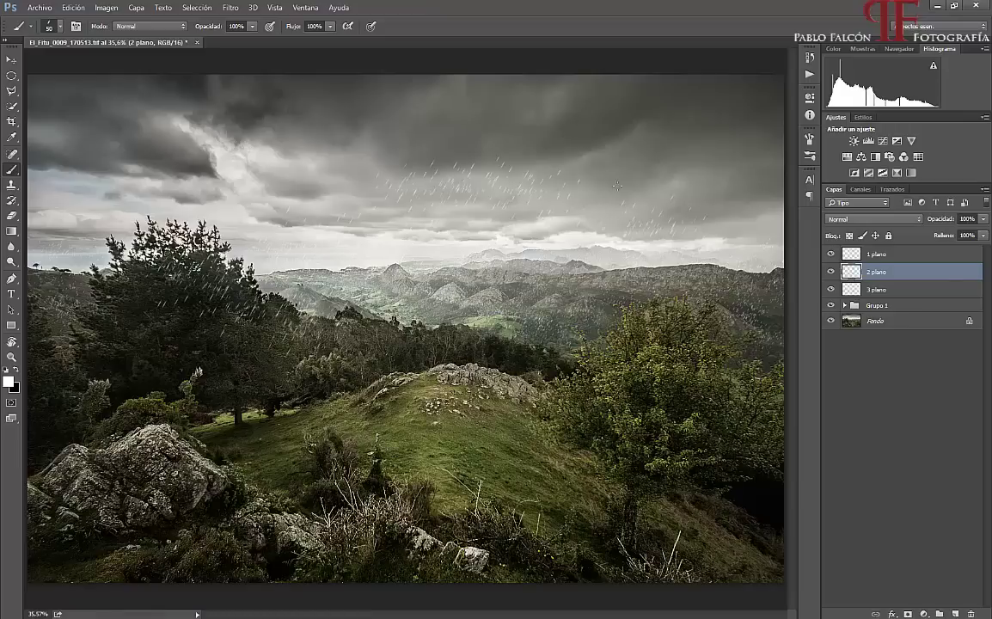
pyautogui.moveTo(615, 165); pyautogui.dragTo(771, 181)
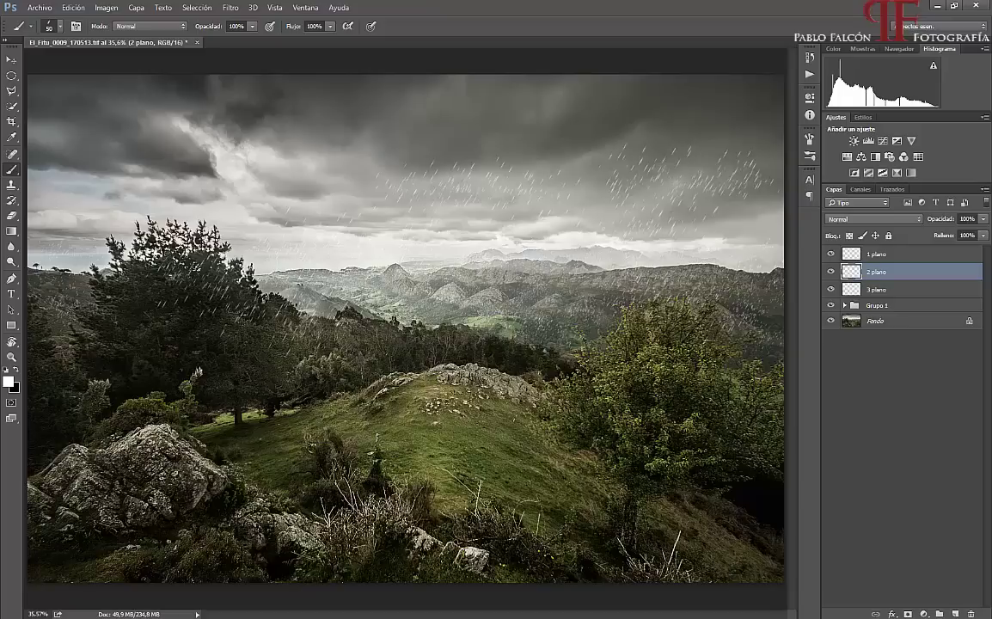
pyautogui.moveTo(258, 436); pyautogui.dragTo(290, 397)
pyautogui.moveTo(356, 295); pyautogui.dragTo(456, 344)
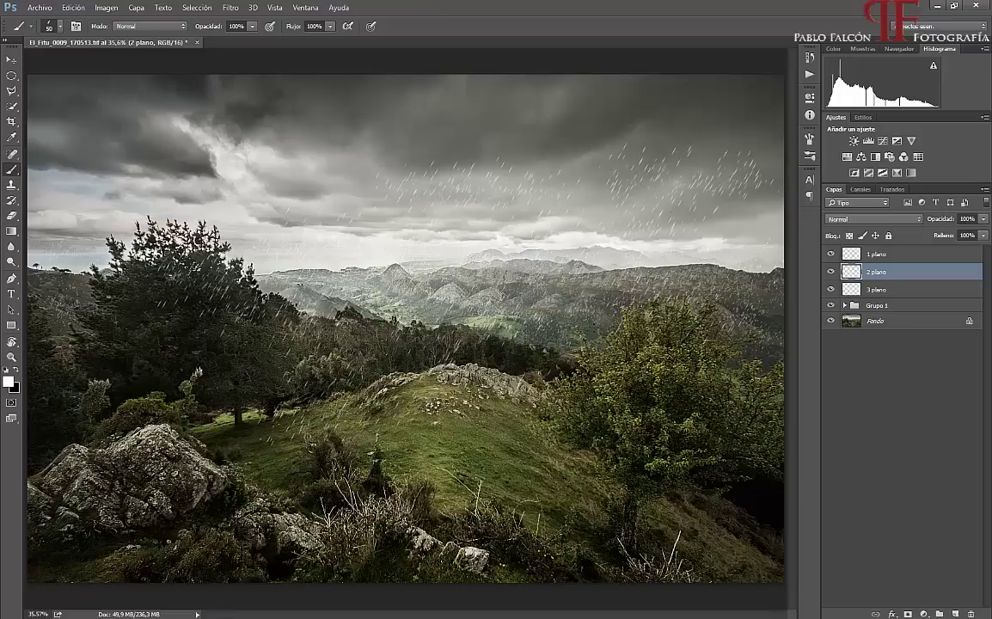
pyautogui.moveTo(705, 283); pyautogui.dragTo(778, 360)
pyautogui.moveTo(115, 311)
pyautogui.mouseDown()
pyautogui.moveTo(116, 297)
pyautogui.moveTo(176, 258)
pyautogui.mouseUp()
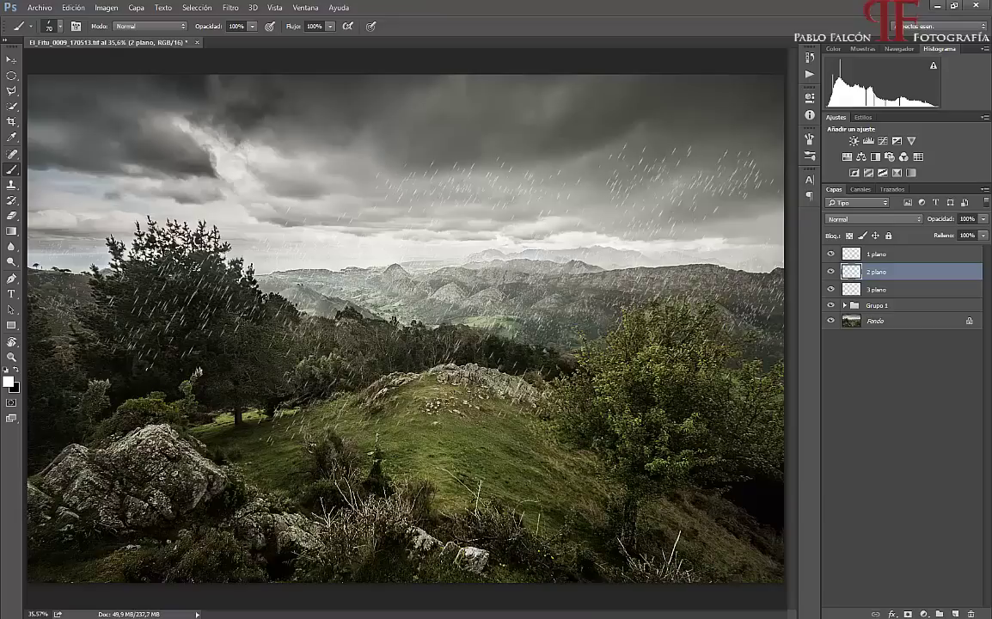
pyautogui.moveTo(242, 367); pyautogui.dragTo(430, 392)
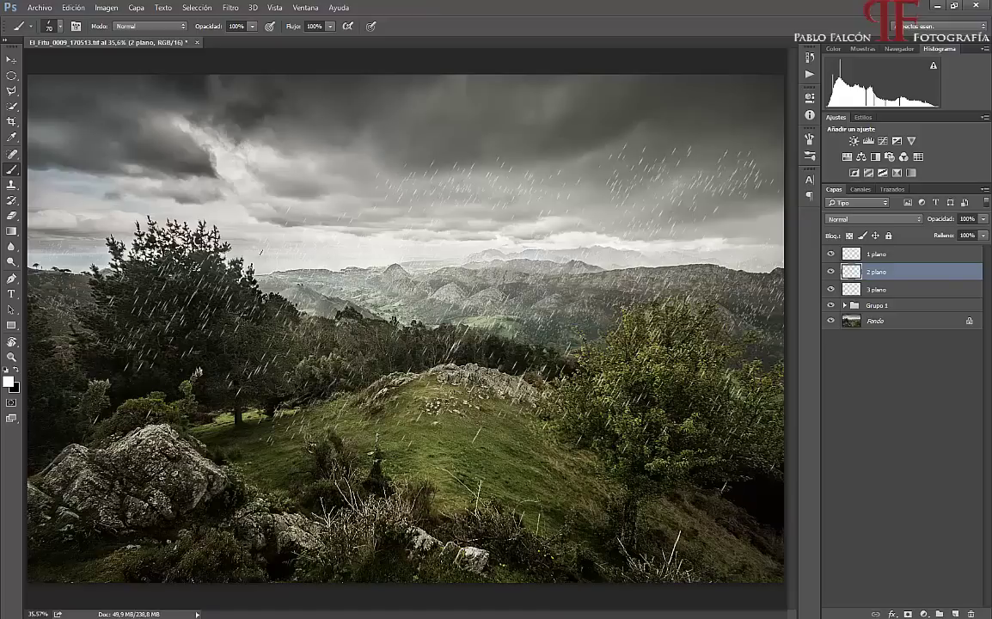
pyautogui.moveTo(33, 126); pyautogui.dragTo(237, 204)
pyautogui.moveTo(238, 156); pyautogui.dragTo(326, 148)
pyautogui.moveTo(314, 89); pyautogui.dragTo(404, 120)
pyautogui.moveTo(463, 74)
pyautogui.mouseDown()
pyautogui.moveTo(568, 107)
pyautogui.moveTo(477, 138)
pyautogui.moveTo(653, 90)
pyautogui.mouseUp()
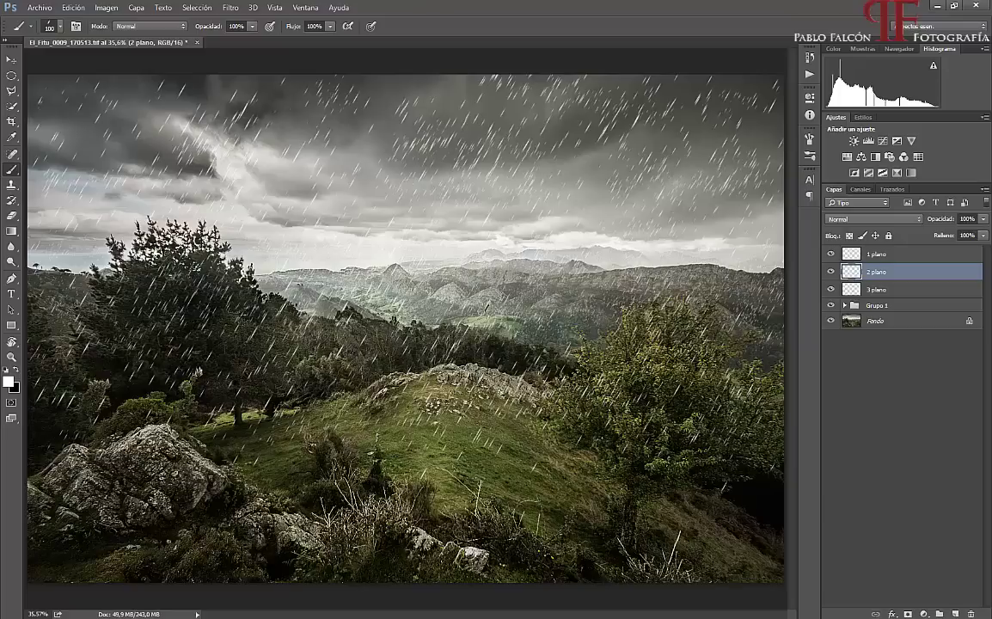
# On 1 plano, enlarge the brush to 400 and stamp bright streaks across the sky, trees and foreground.
pyautogui.click(876, 257)
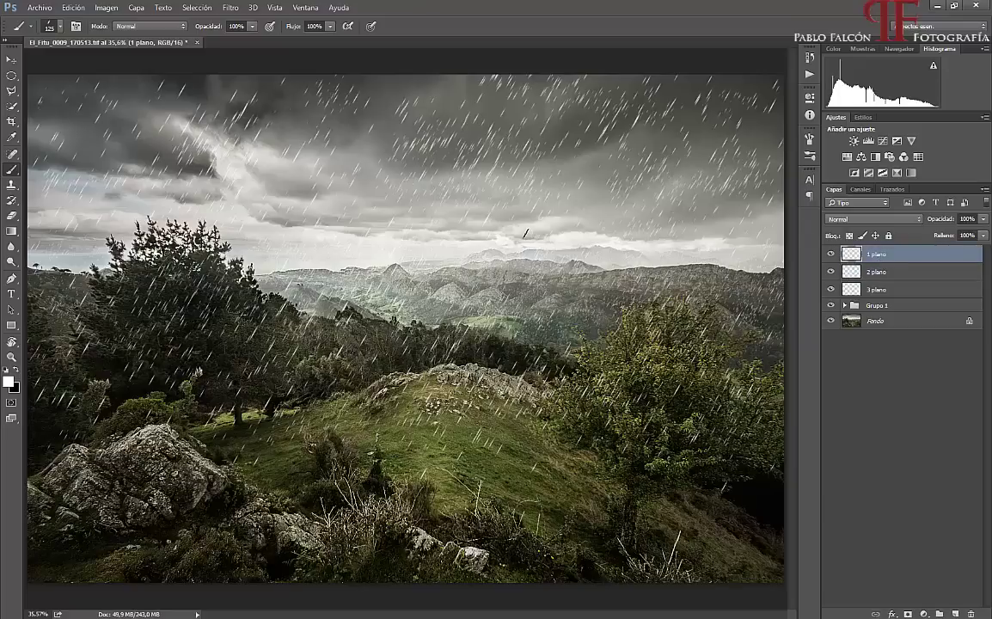
pyautogui.press(']')
pyautogui.press(']')
pyautogui.press(']')
pyautogui.press(']')
pyautogui.press(']')
pyautogui.click(133, 129)
pyautogui.click(263, 161)
pyautogui.click(444, 179)
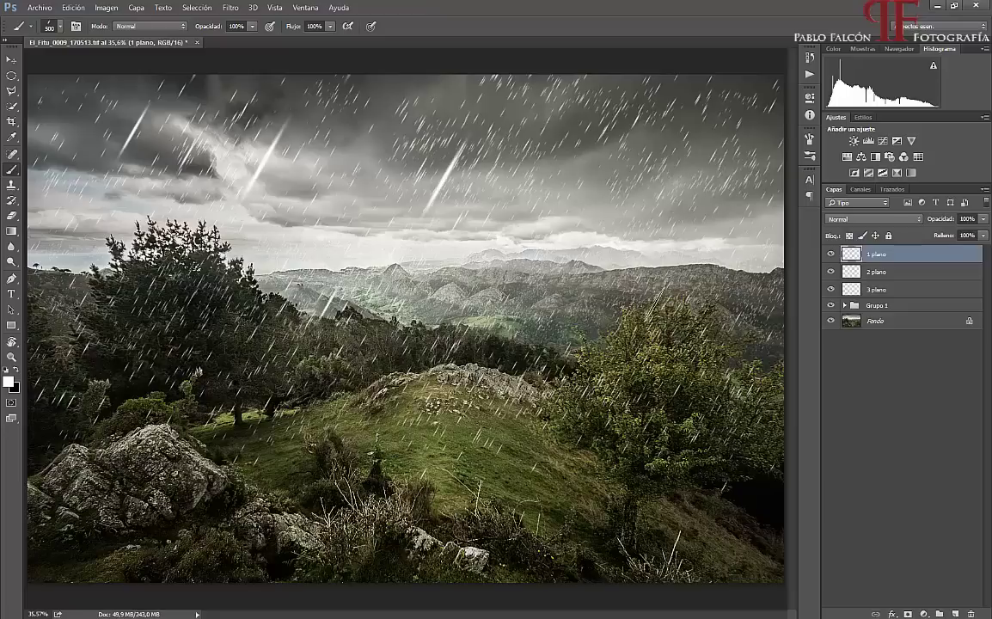
pyautogui.click(625, 280)
pyautogui.moveTo(582, 413); pyautogui.dragTo(459, 434)
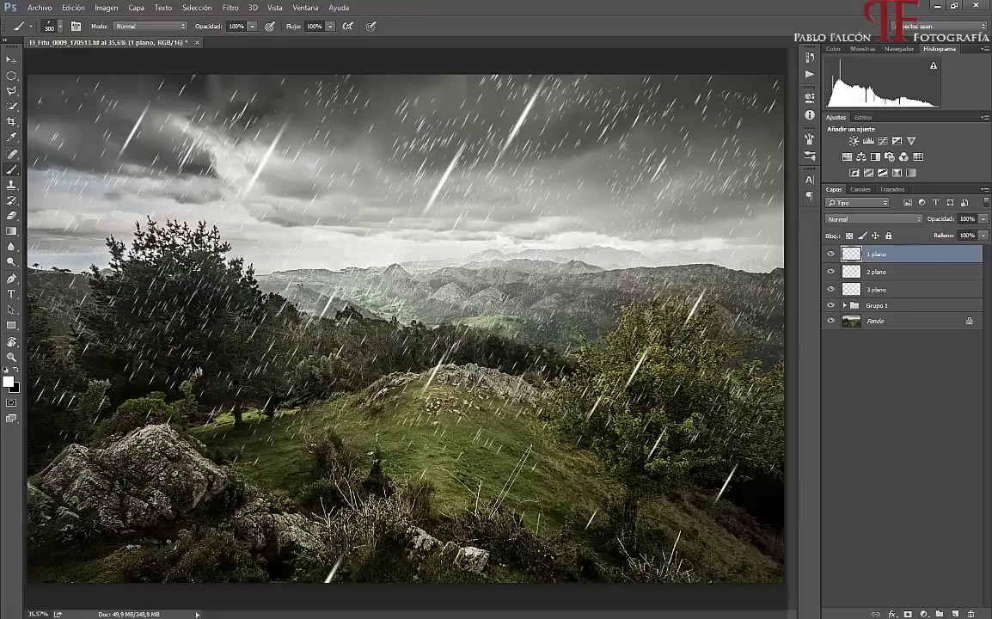
pyautogui.click(39, 314)
pyautogui.click(155, 472)
pyautogui.click(138, 554)
pyautogui.click(177, 365)
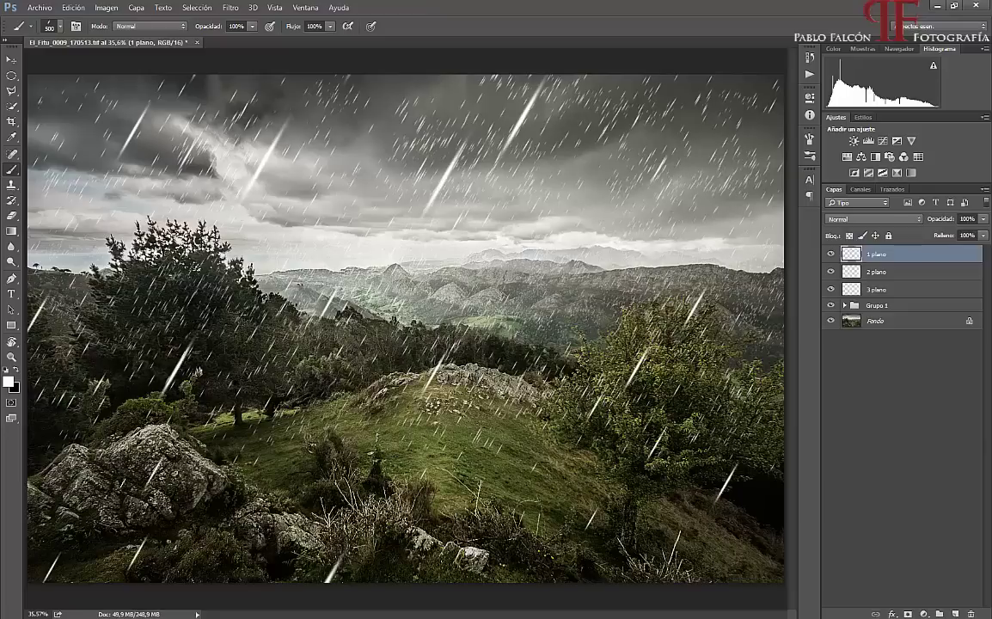
pyautogui.click(554, 280)
pyautogui.click(310, 528)
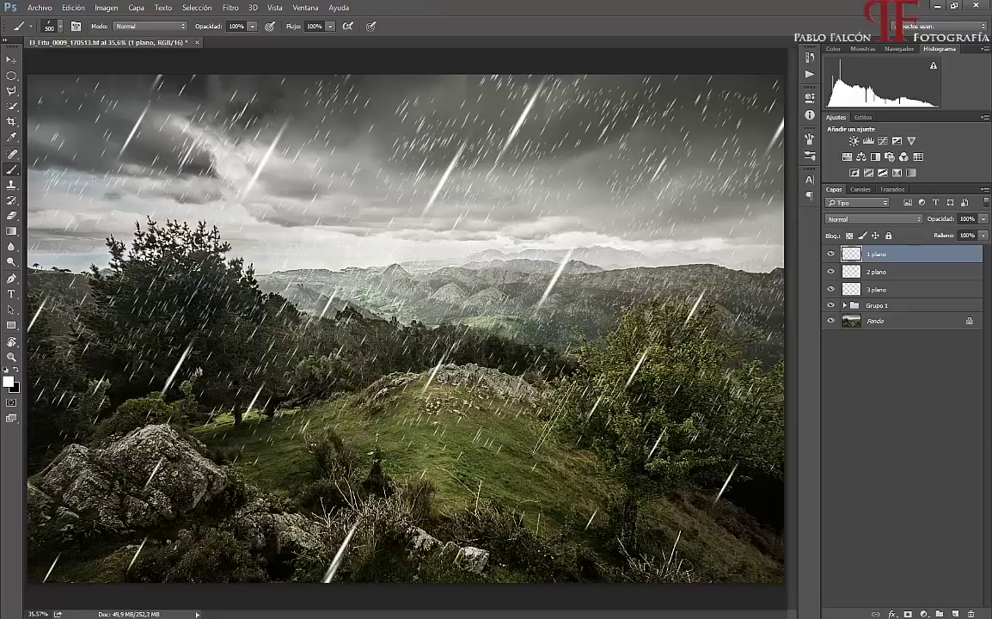
pyautogui.click(340, 550)
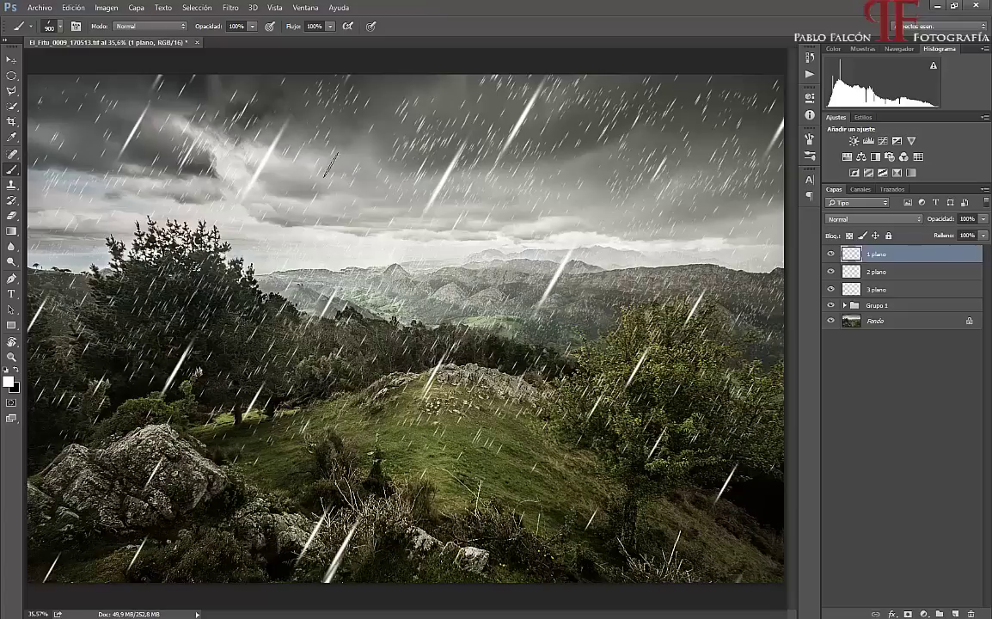
# Enlarge the brush to 900, then 1200, and stamp long streaks over the sky and trees.
pyautogui.press(']')
pyautogui.press(']')
pyautogui.press(']')
pyautogui.click(444, 158)
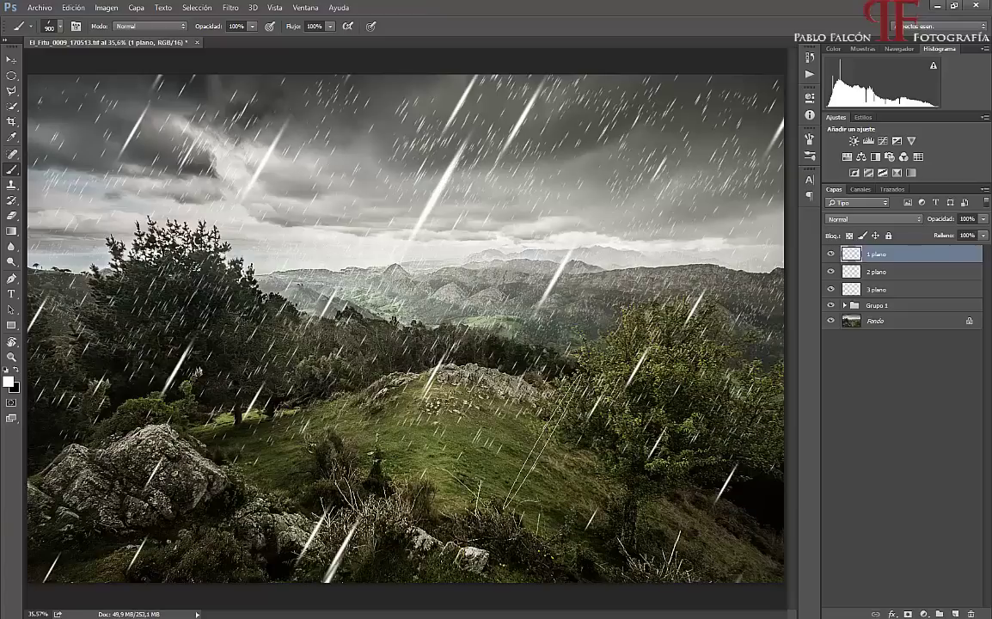
pyautogui.press(']')
pyautogui.click(599, 140)
pyautogui.click(632, 342)
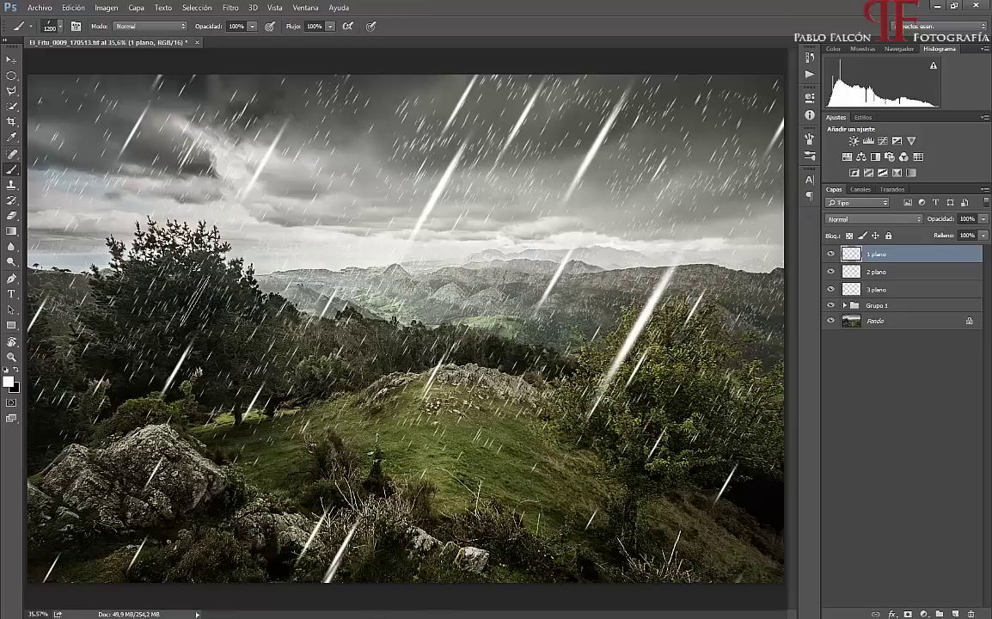
pyautogui.click(94, 284)
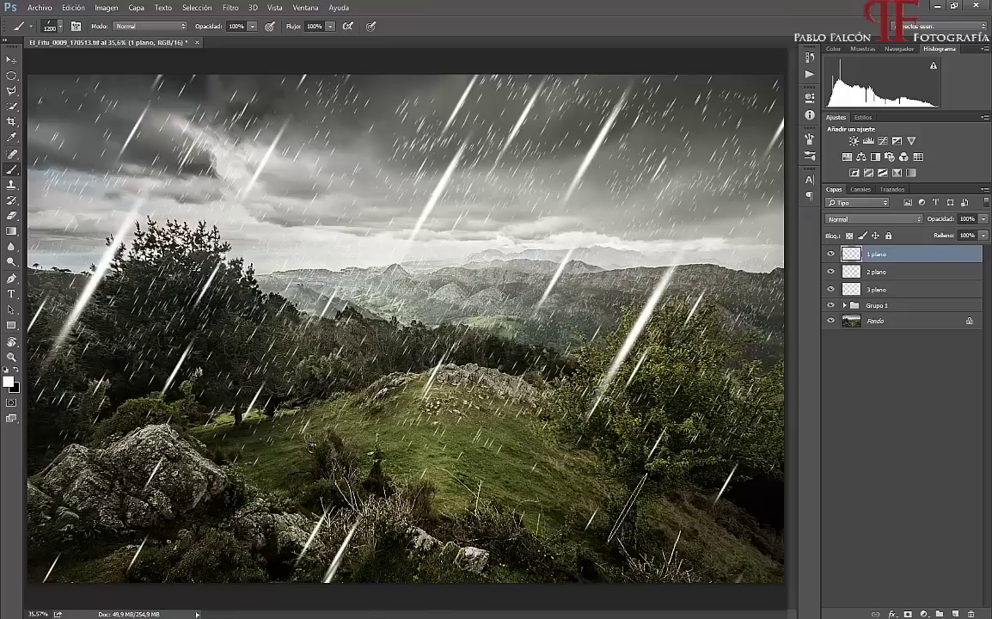
pyautogui.click(687, 488)
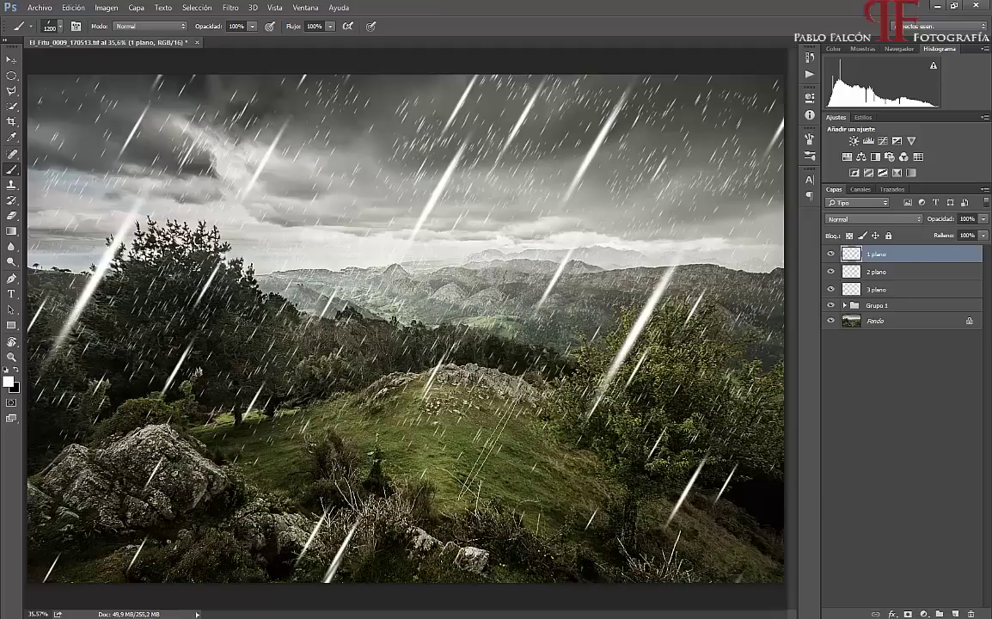
# Group 1 plano, 2 plano and 3 plano with Ctrl+G and name the group 'Lluvia'.
pyautogui.keyDown('shift'); pyautogui.click(898, 292); pyautogui.keyUp('shift')
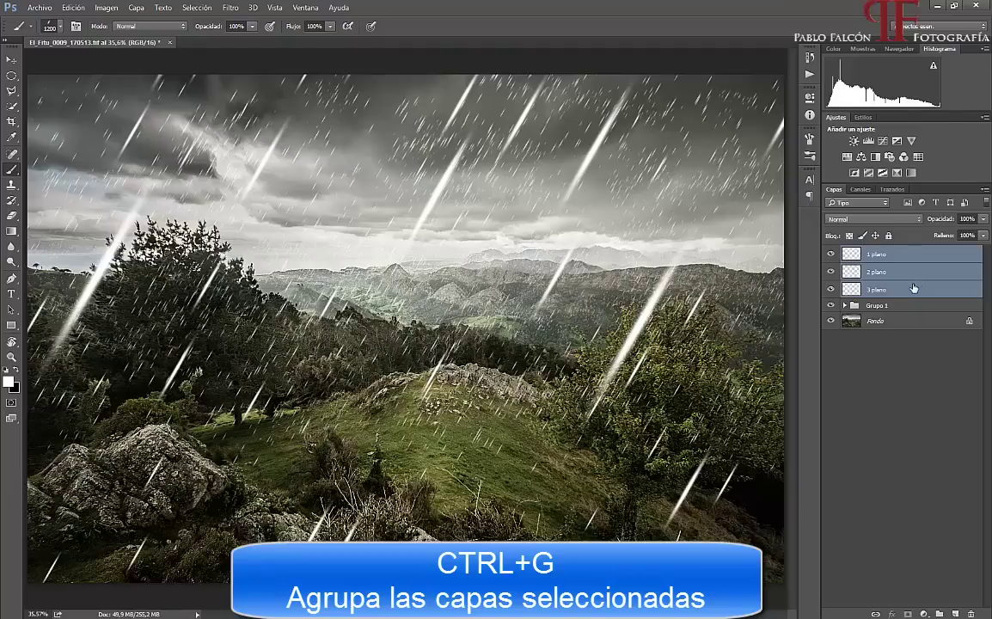
pyautogui.hotkey('ctrl', 'g')
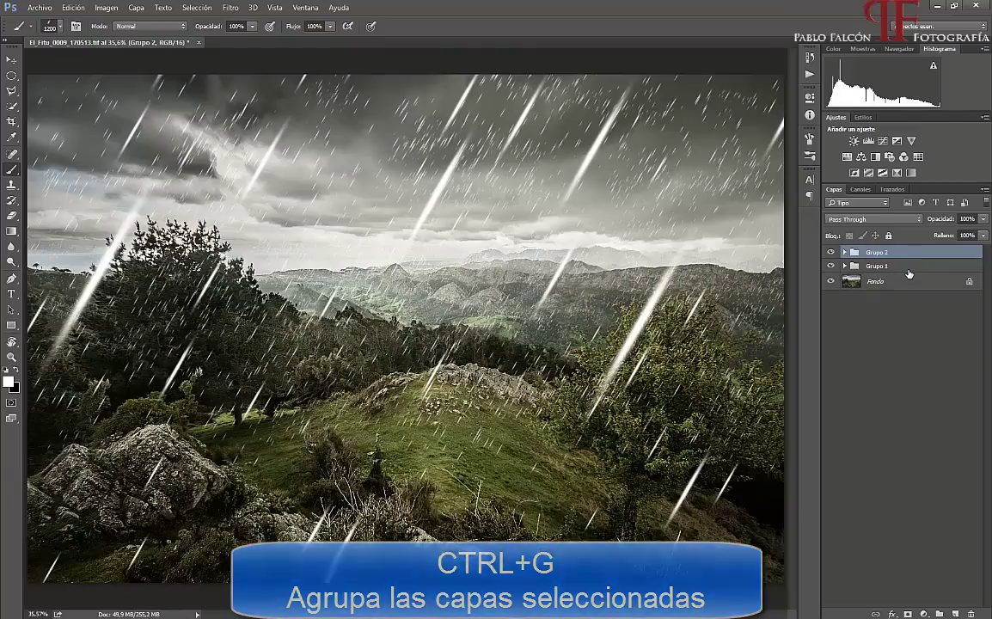
pyautogui.doubleClick(877, 252)
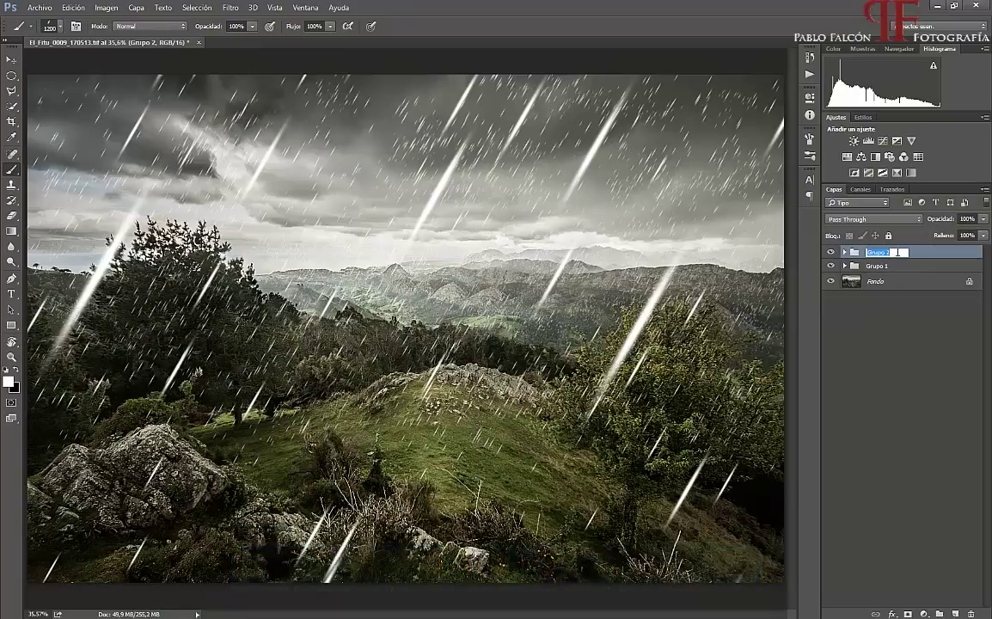
pyautogui.write('Lluvia')
pyautogui.press('Return')
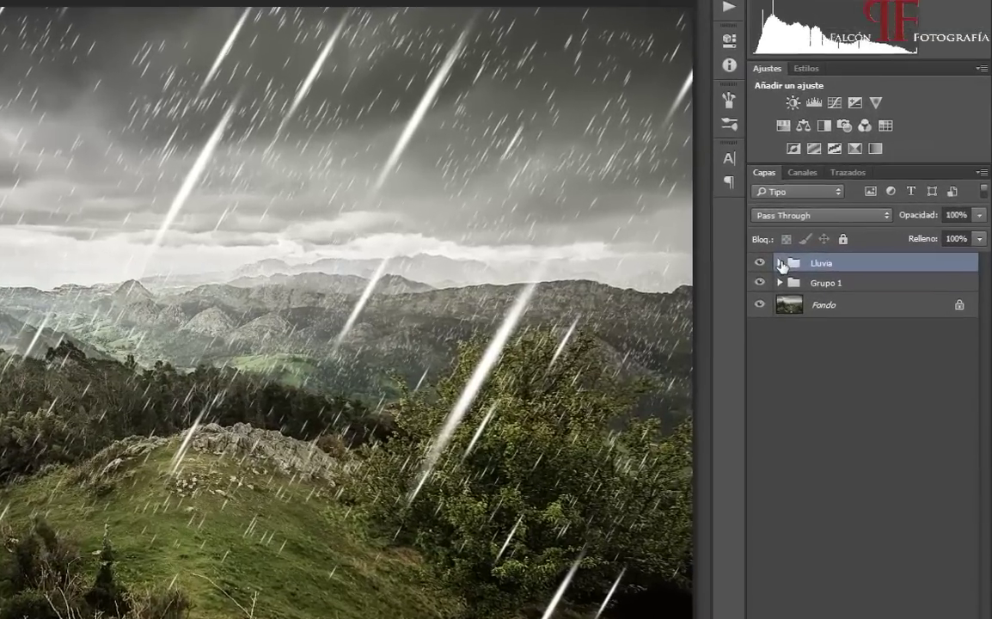
# Expand Lluvia and lower the opacity of 1 plano and 2 plano, with 2 plano at 56%.
pyautogui.click(813, 257)
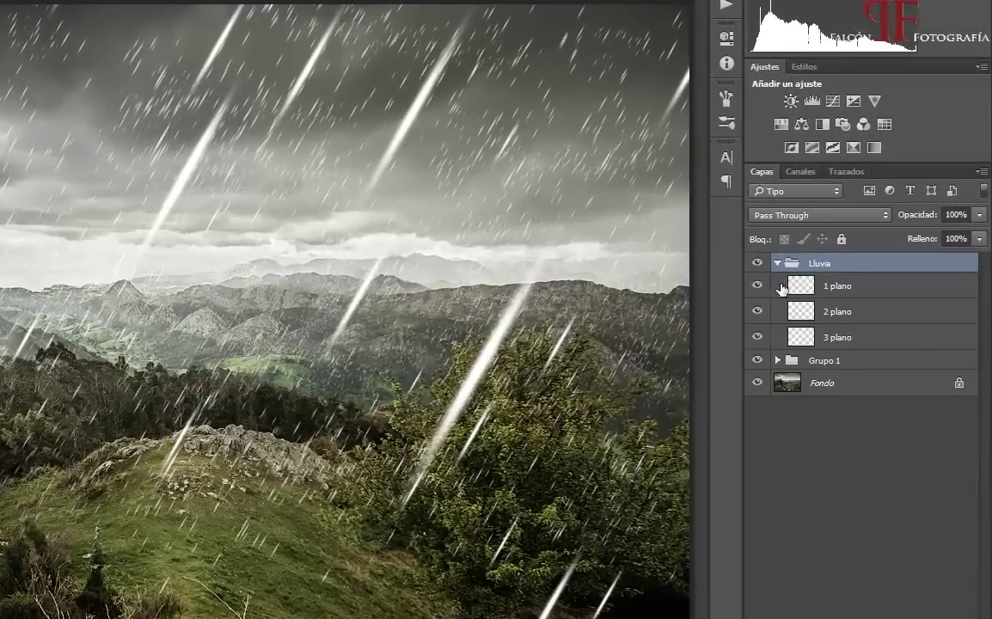
pyautogui.click(845, 289)
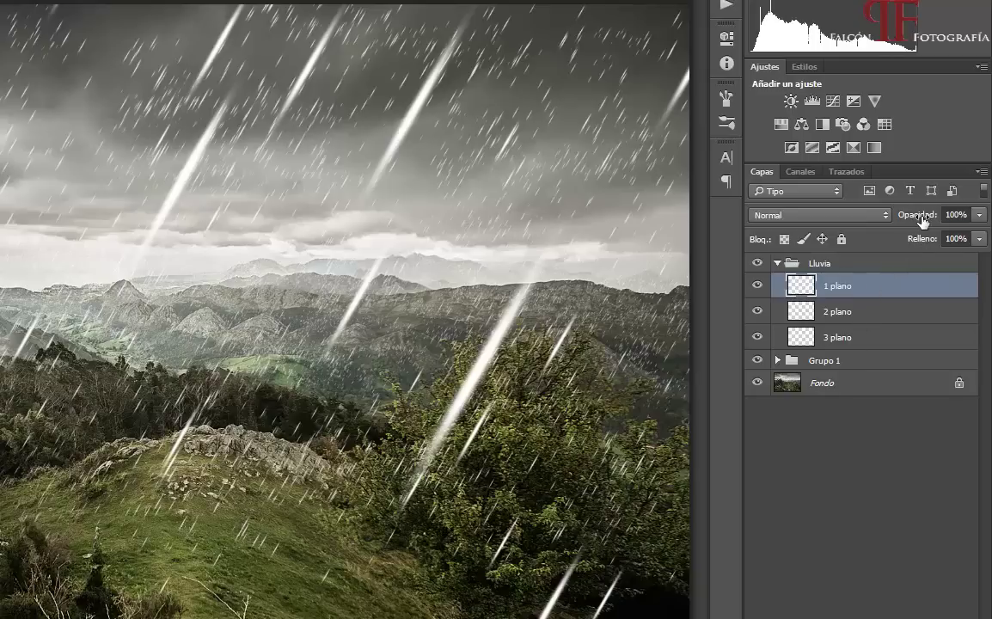
pyautogui.moveTo(902, 221); pyautogui.dragTo(857, 225)
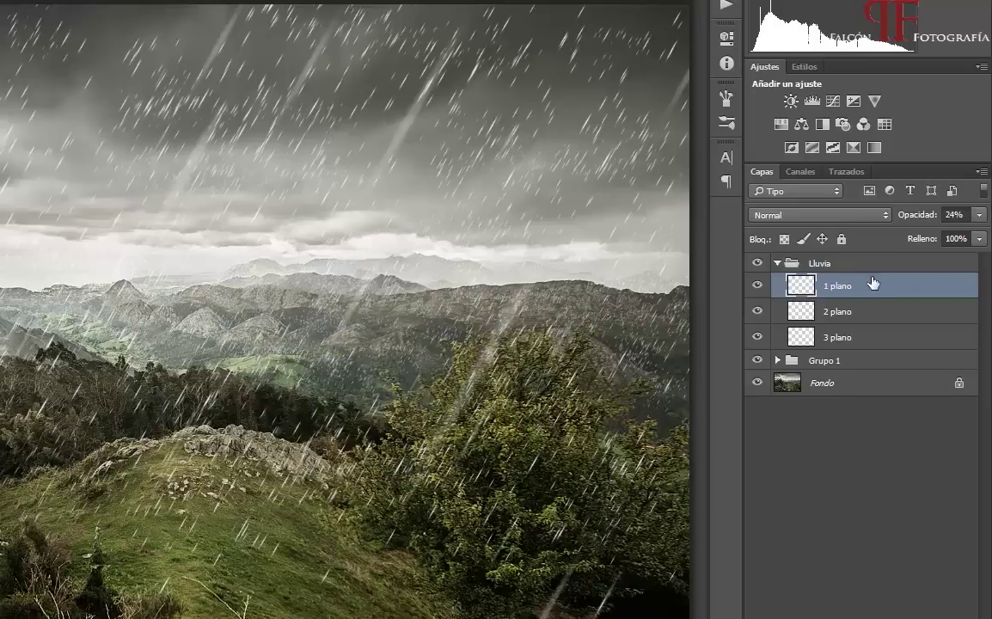
pyautogui.press('Return')
pyautogui.click(852, 311)
pyautogui.moveTo(921, 215)
pyautogui.mouseDown()
pyautogui.moveTo(884, 218)
pyautogui.moveTo(900, 223)
pyautogui.mouseUp()
# Check 3 plano, then raise the 1 plano opacity back up to 60%.
pyautogui.click(870, 339)
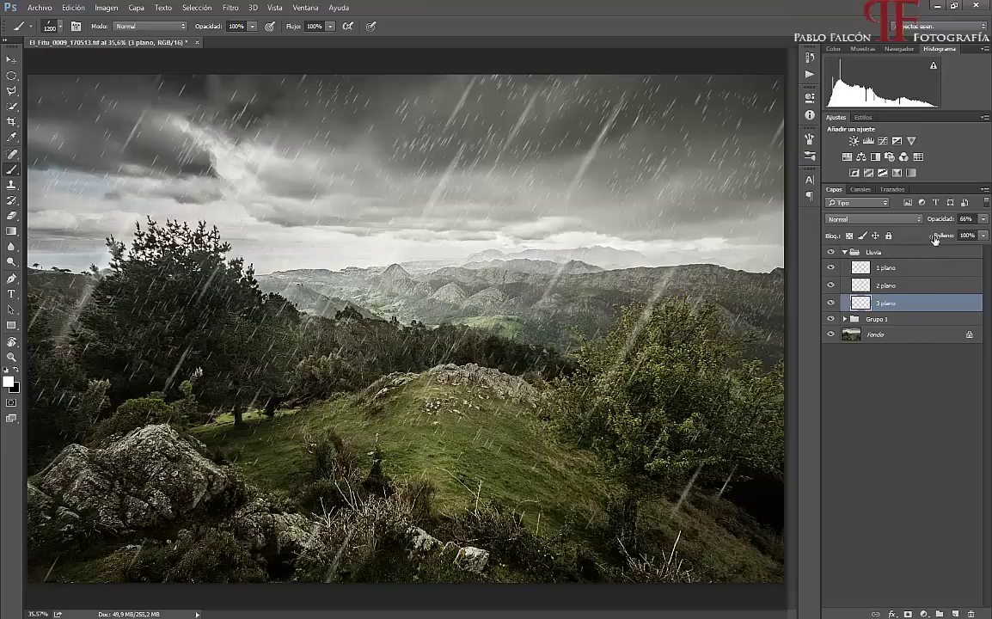
pyautogui.click(898, 285)
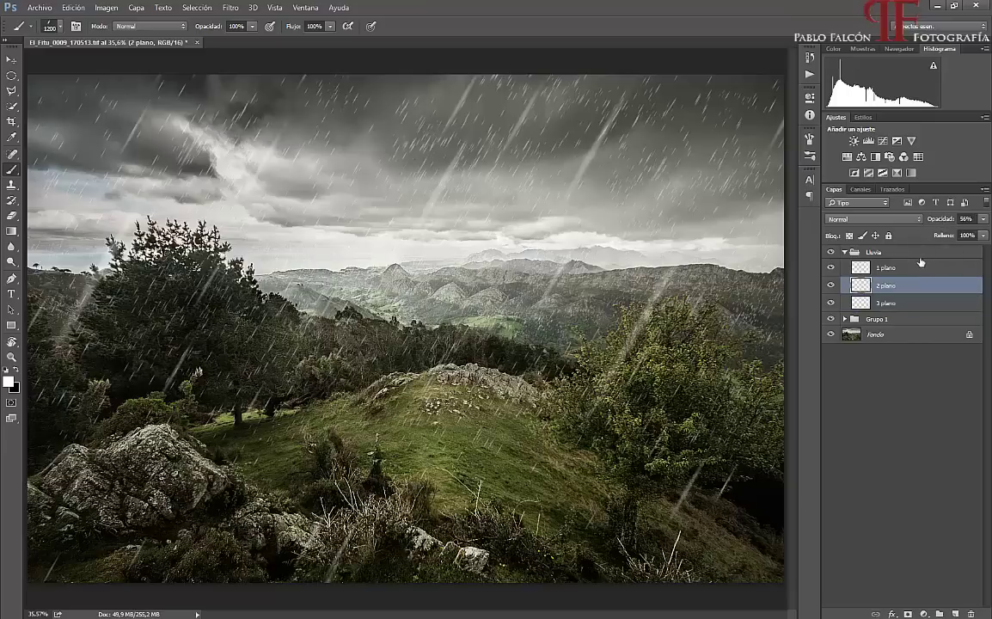
pyautogui.click(920, 264)
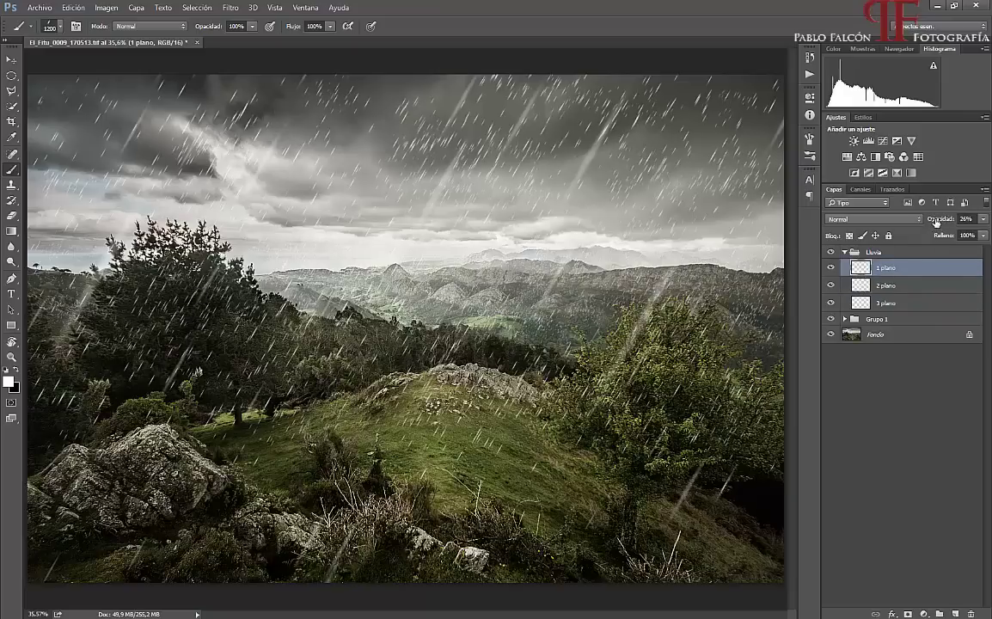
pyautogui.moveTo(935, 222); pyautogui.dragTo(965, 221)
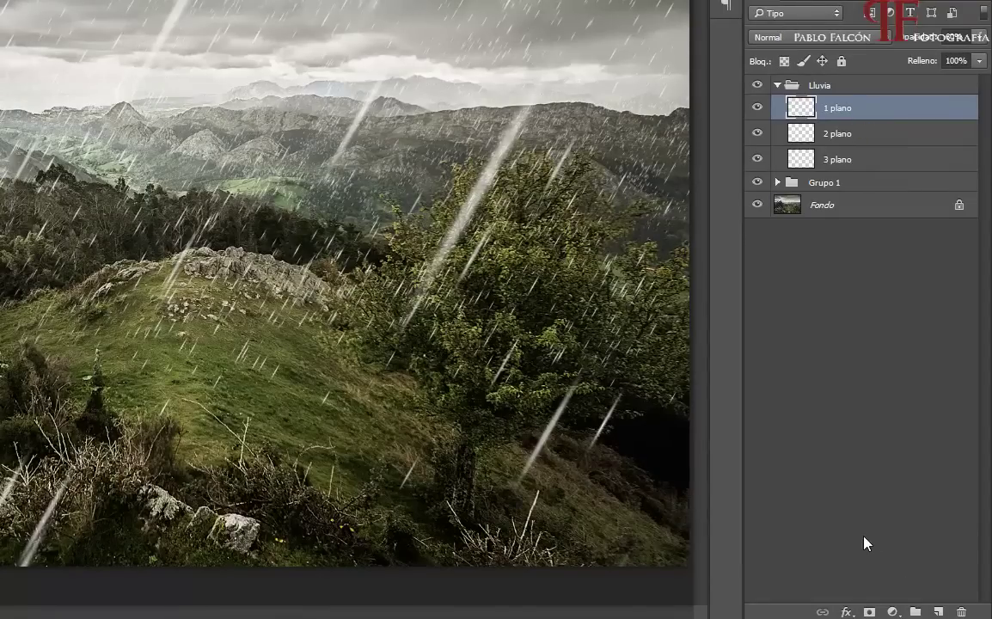
# Add a layer mask to 1 plano and fill it with Nubes de diferencia.
pyautogui.click(870, 611)
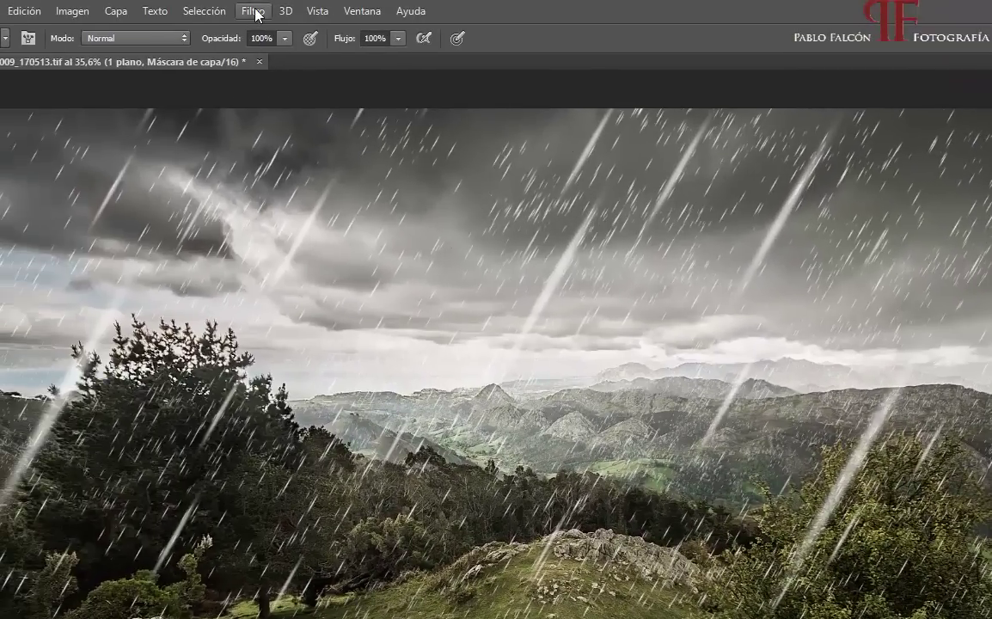
pyautogui.click(256, 12)
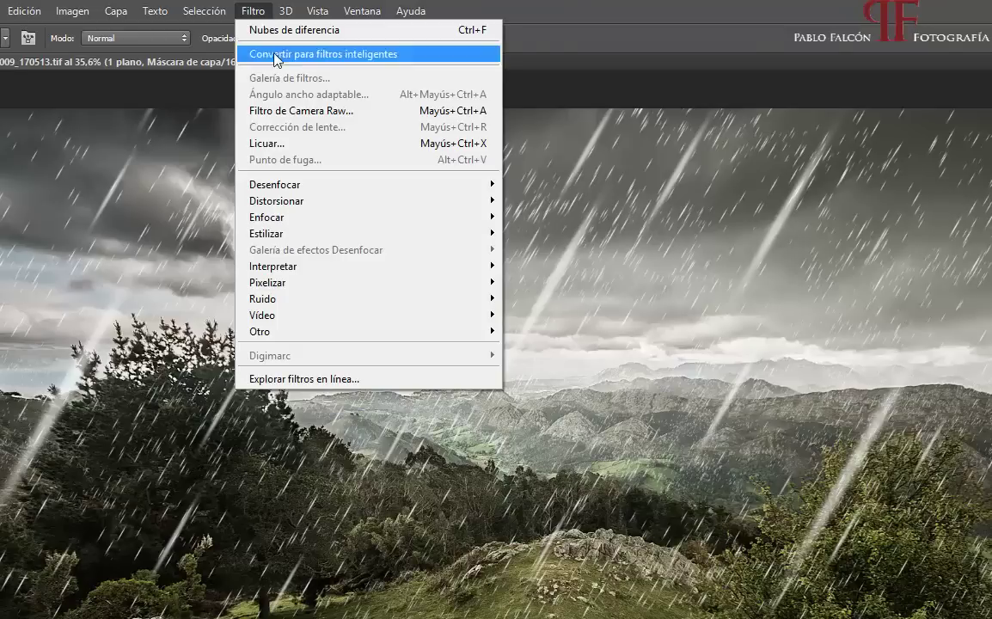
pyautogui.moveTo(274, 266)
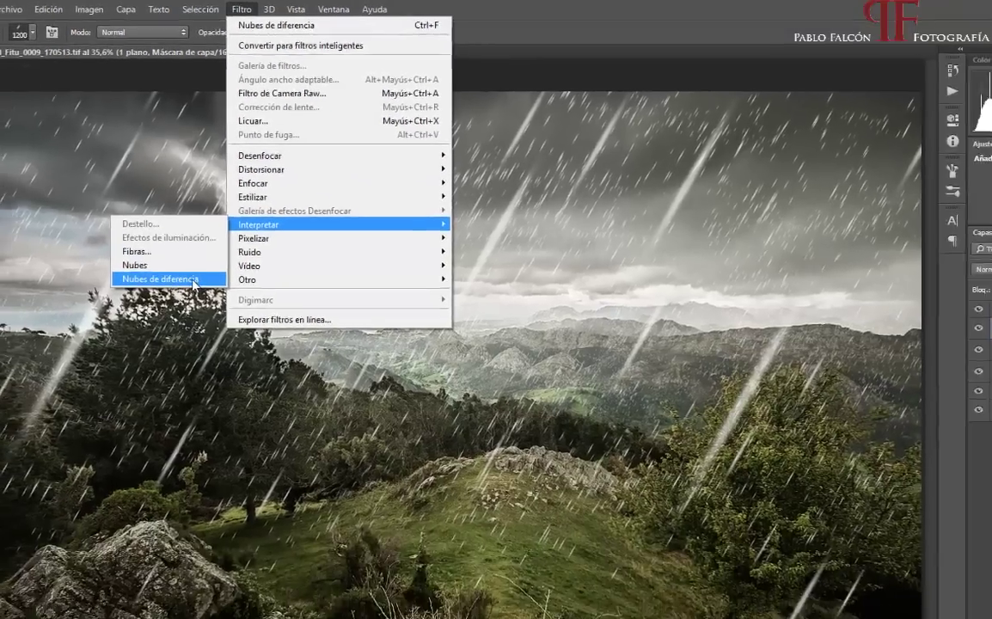
pyautogui.click(192, 279)
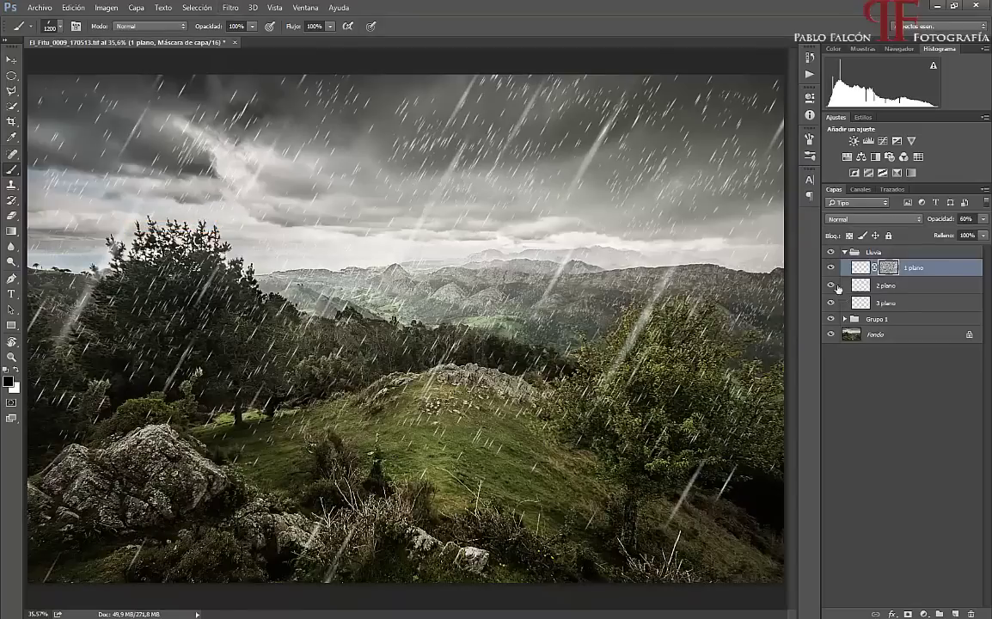
# Hide 2 plano and 3 plano, toggle the cloud mask to compare, and view the mask alone.
pyautogui.click(831, 303)
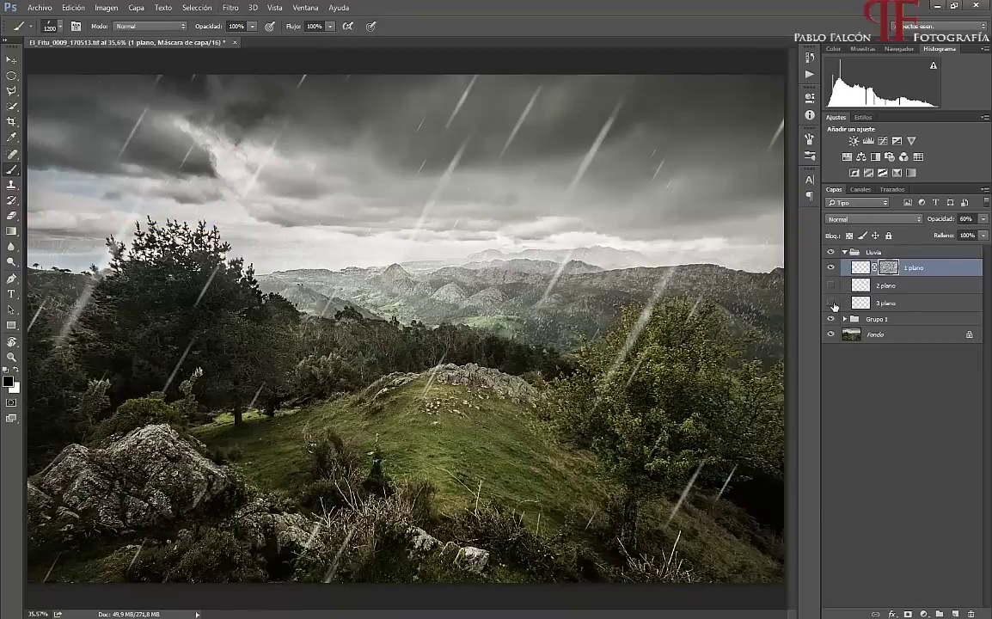
pyautogui.keyDown('shift'); pyautogui.click(890, 269); pyautogui.keyUp('shift')
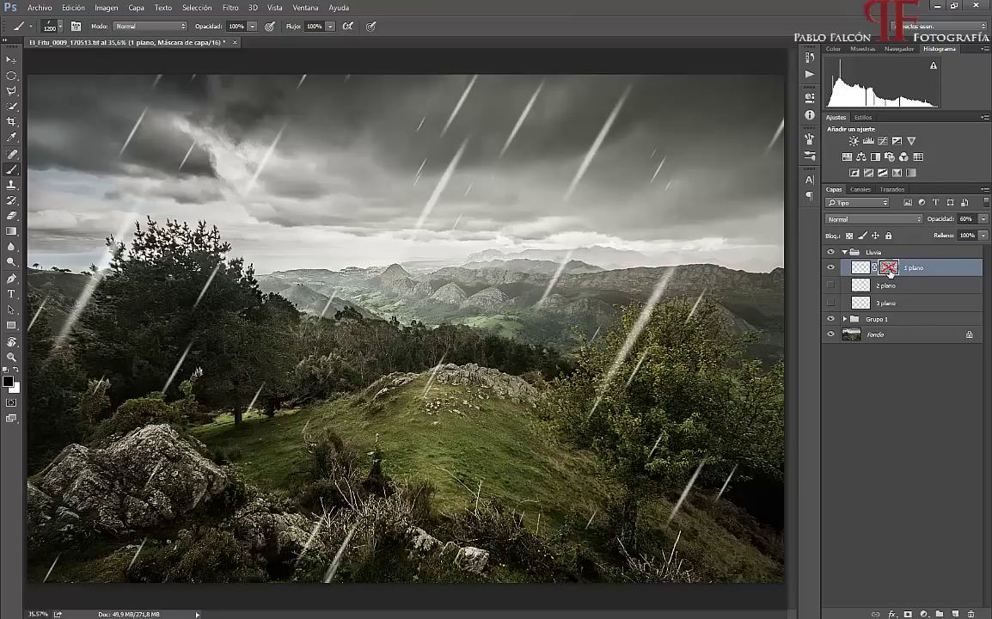
pyautogui.keyDown('shift'); pyautogui.click(890, 269); pyautogui.keyUp('shift')
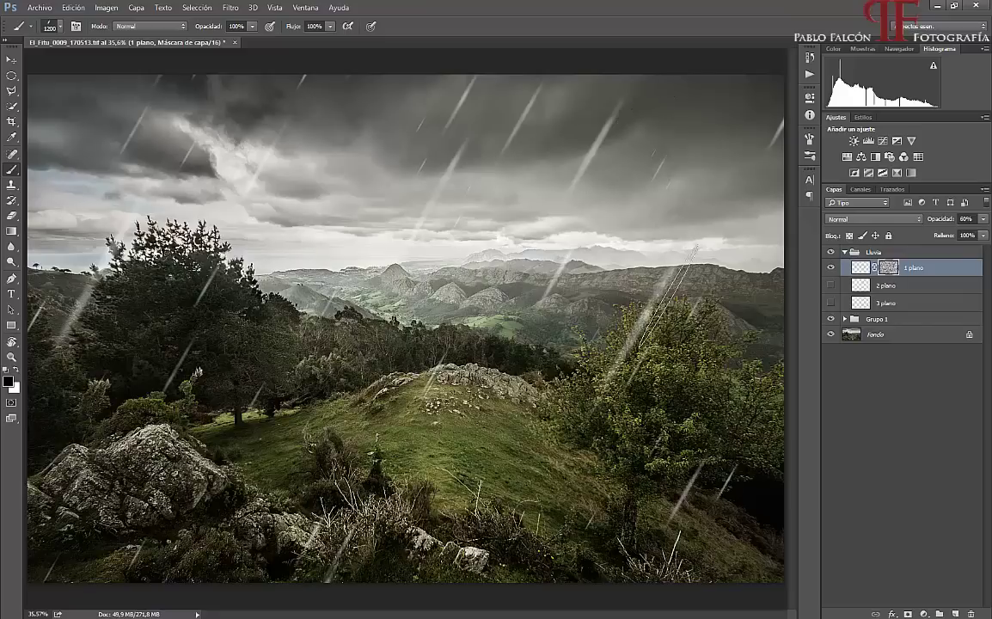
pyautogui.keyDown('shift'); pyautogui.click(893, 270); pyautogui.keyUp('shift')
pyautogui.keyDown('shift'); pyautogui.click(892, 270); pyautogui.keyUp('shift')
pyautogui.keyDown('shift'); pyautogui.click(893, 270); pyautogui.keyUp('shift')
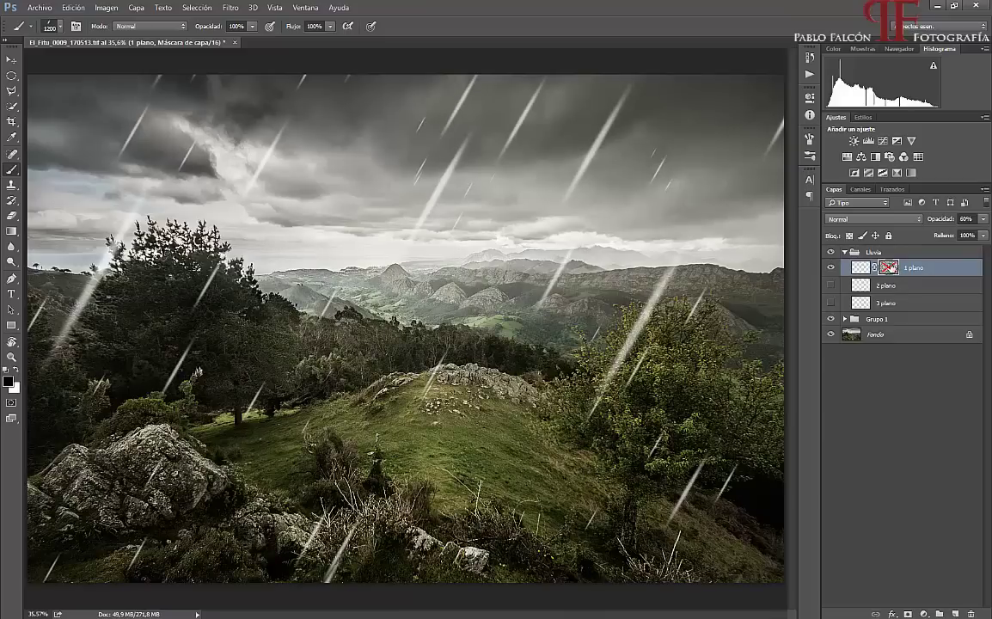
pyautogui.keyDown('shift'); pyautogui.click(889, 270); pyautogui.keyUp('shift')
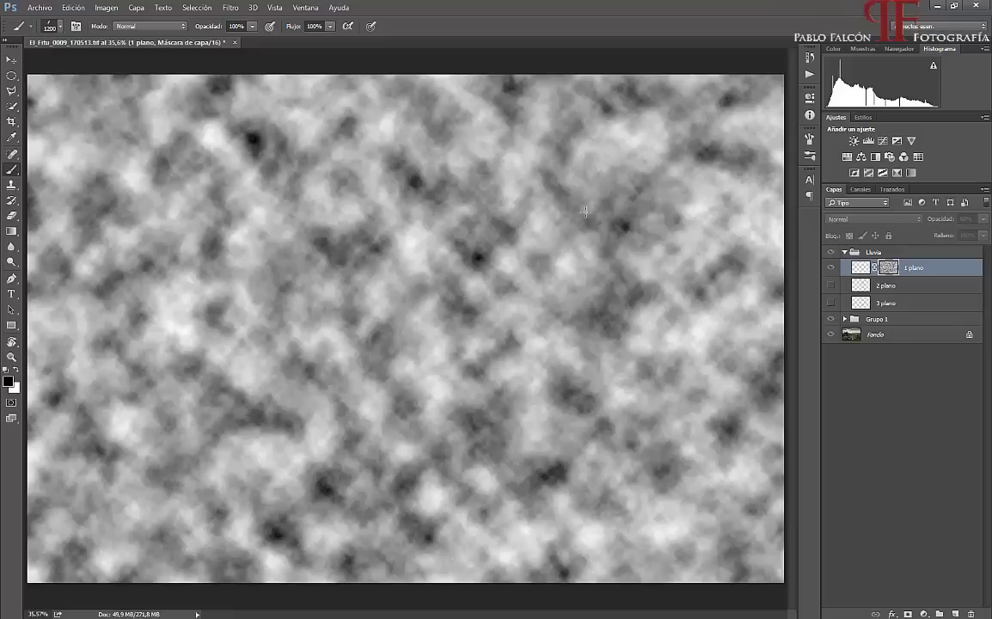
pyautogui.keyDown('alt'); pyautogui.click(889, 270); pyautogui.keyUp('alt')
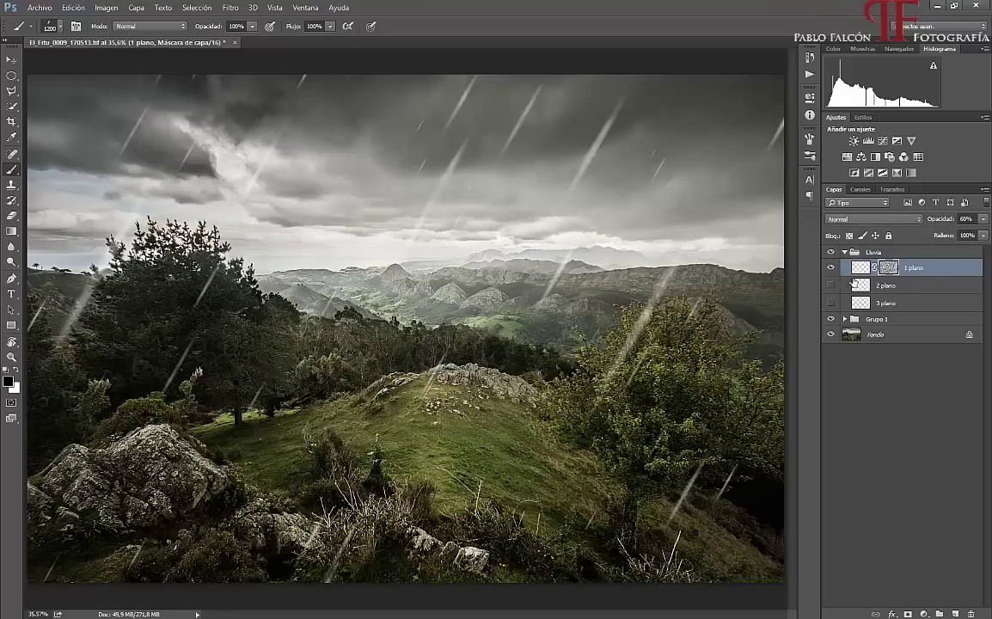
# Show 2 plano and 3 plano again and give 2 plano a difference-clouds layer mask.
pyautogui.moveTo(831, 286); pyautogui.dragTo(830, 302)
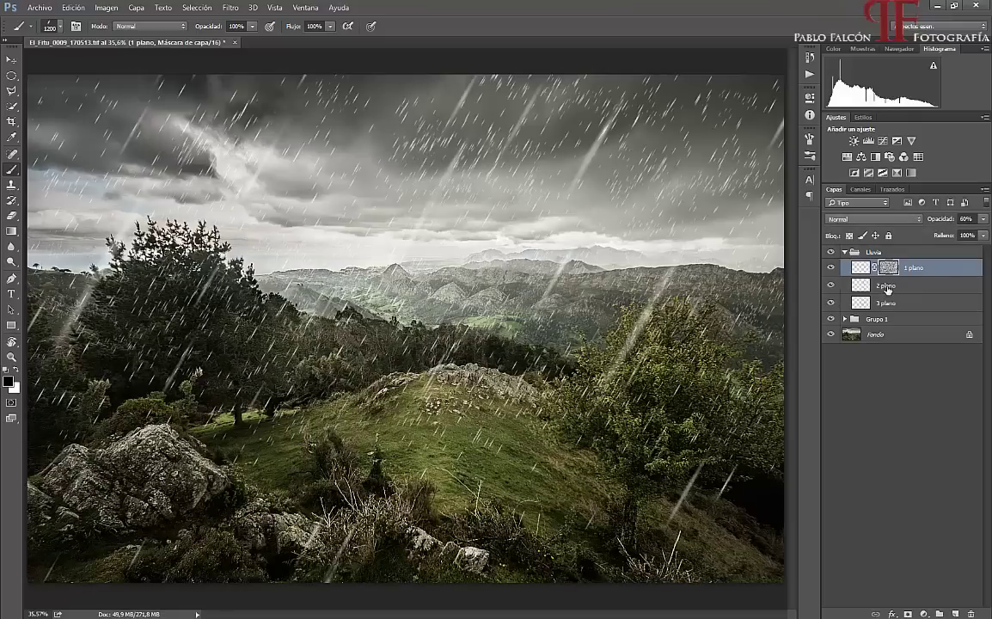
pyautogui.click(885, 292)
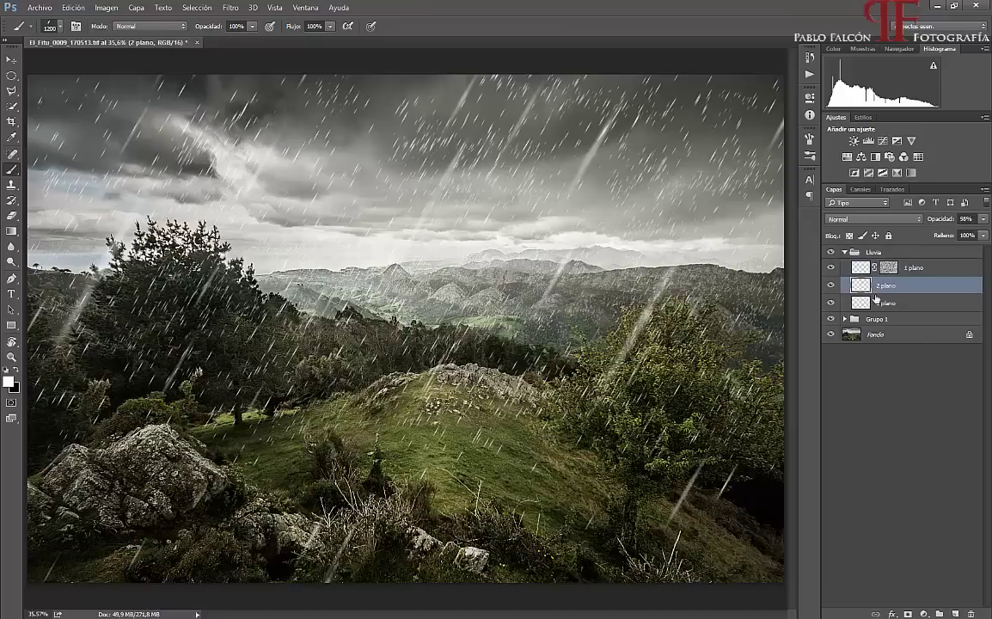
pyautogui.click(907, 612)
pyautogui.click(231, 7)
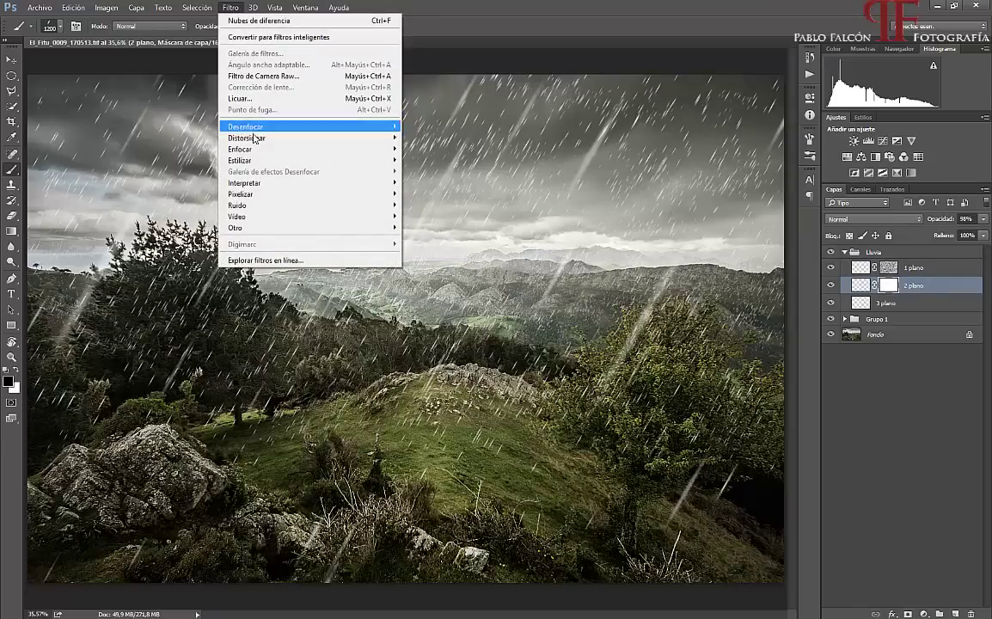
pyautogui.click(339, 7)
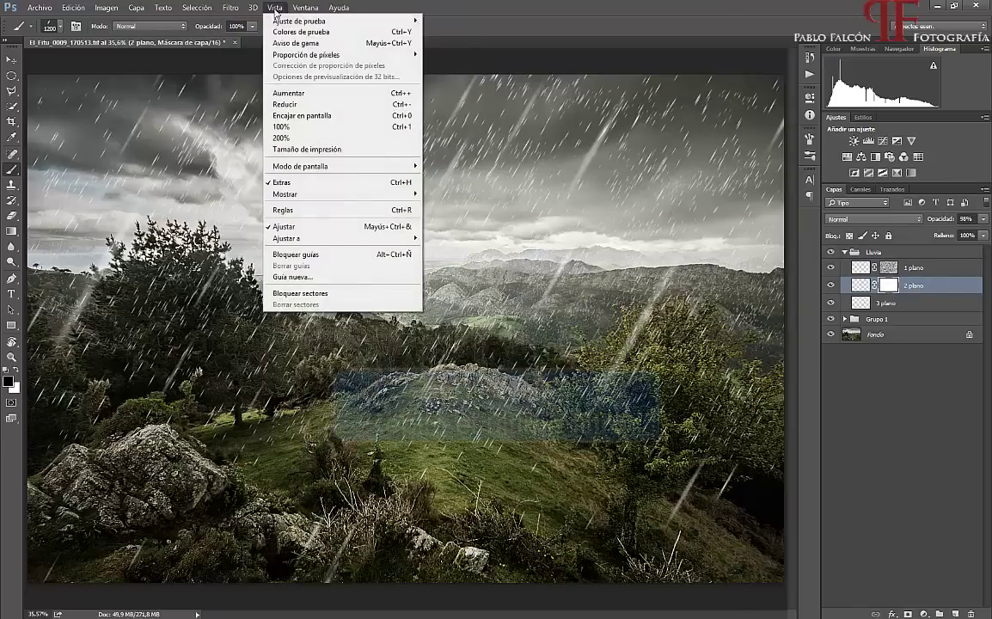
pyautogui.hotkey('ctrl', 'f')
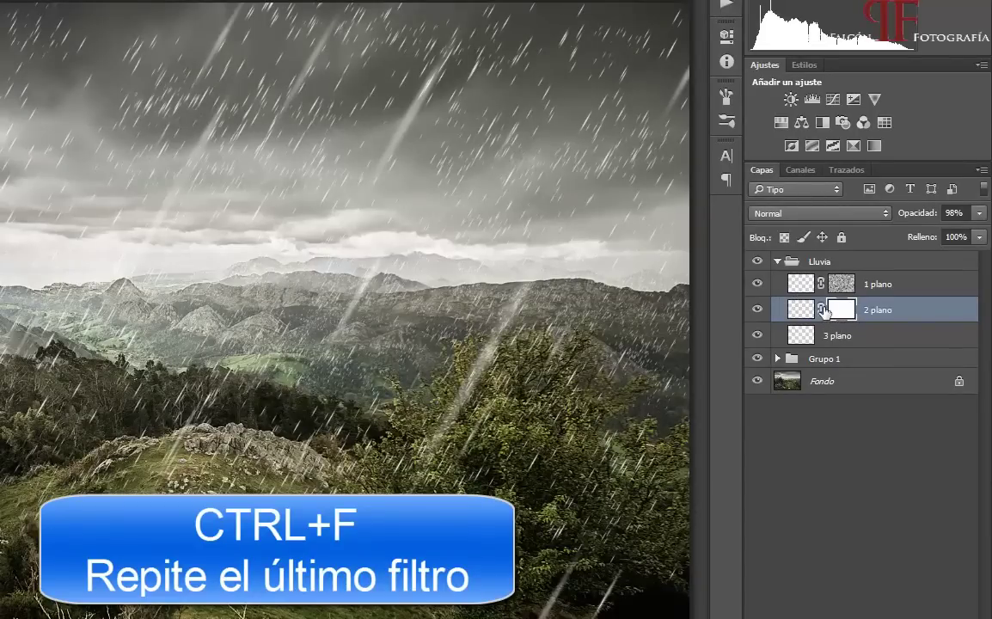
pyautogui.hotkey('ctrl', 'f')
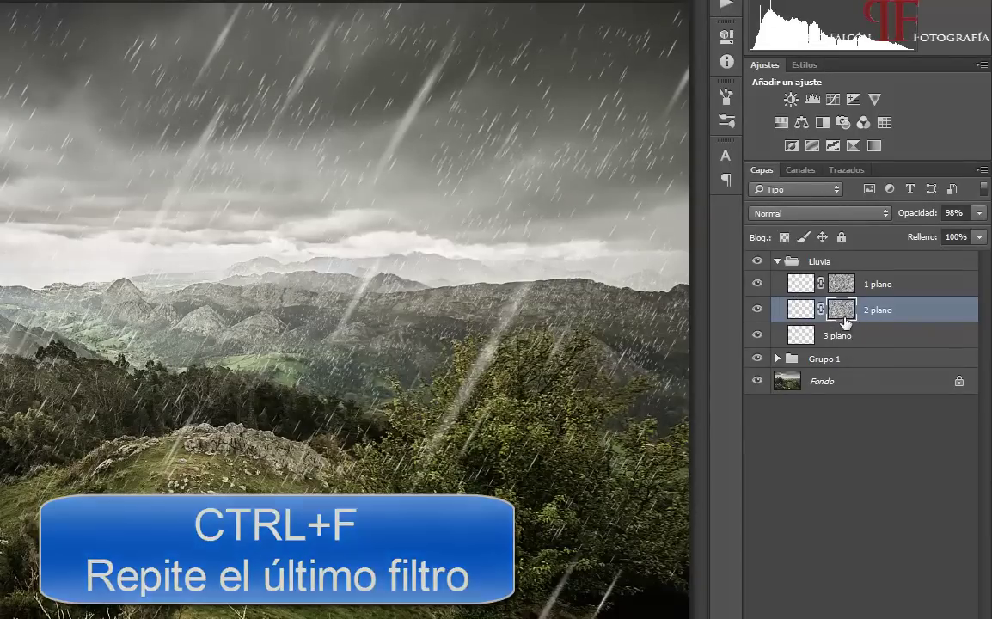
# Add a layer mask filled with Nubes de diferencia to the 3 plano layer.
pyautogui.click(841, 335)
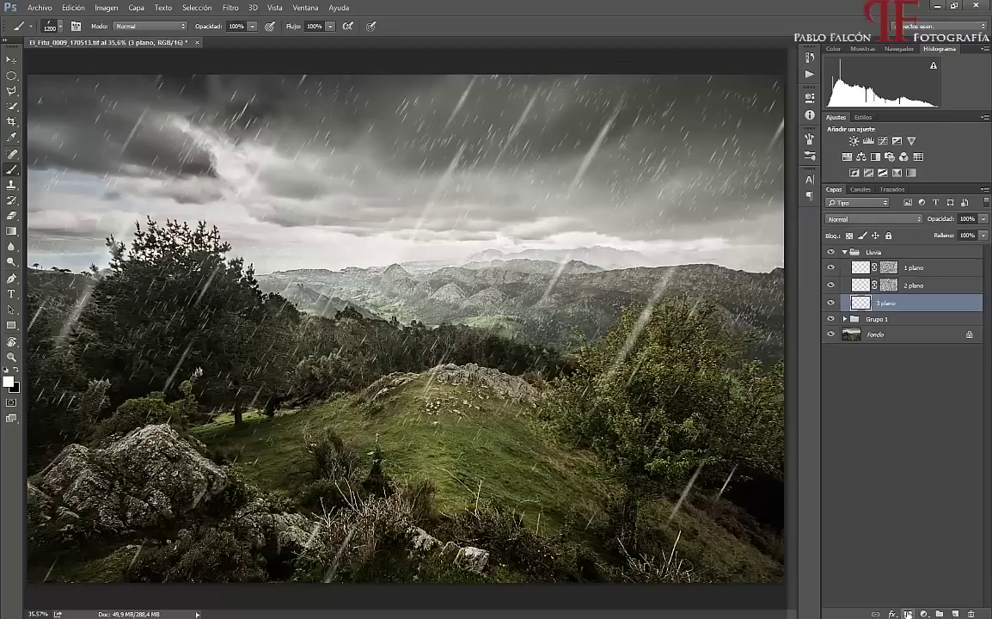
pyautogui.click(908, 613)
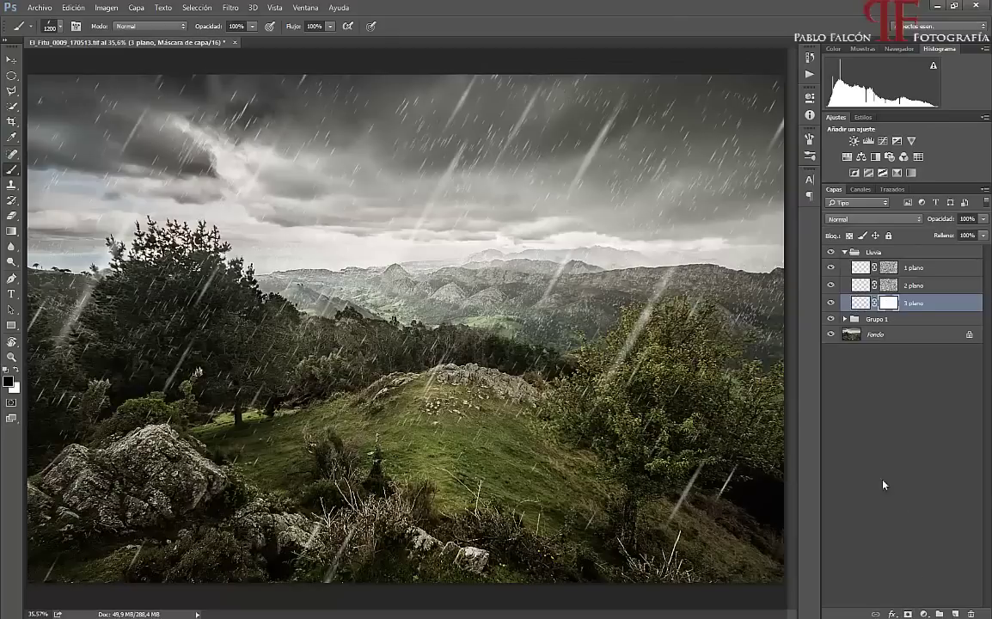
pyautogui.click(228, 8)
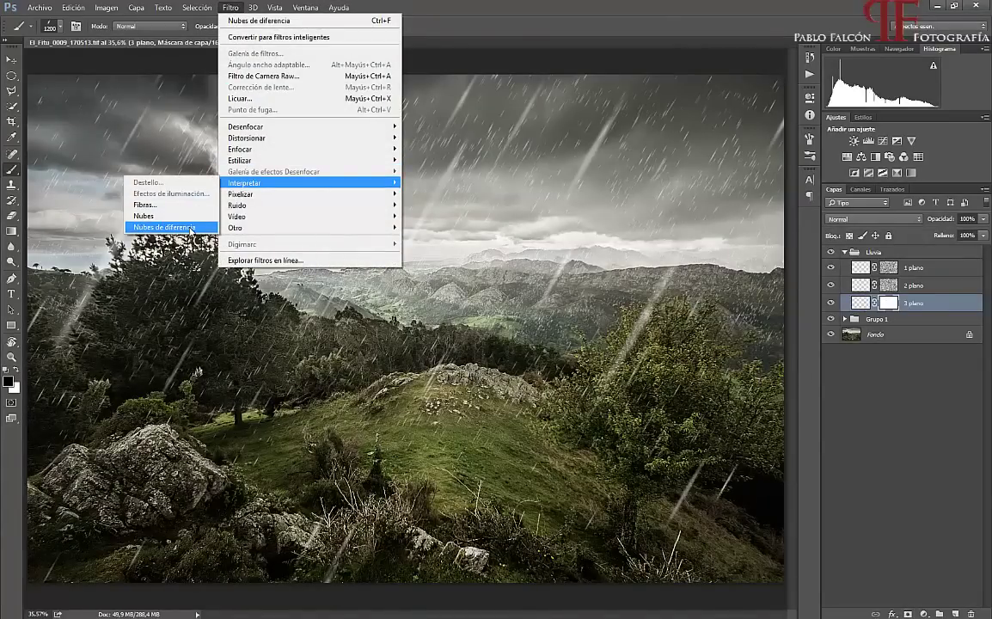
pyautogui.click(189, 229)
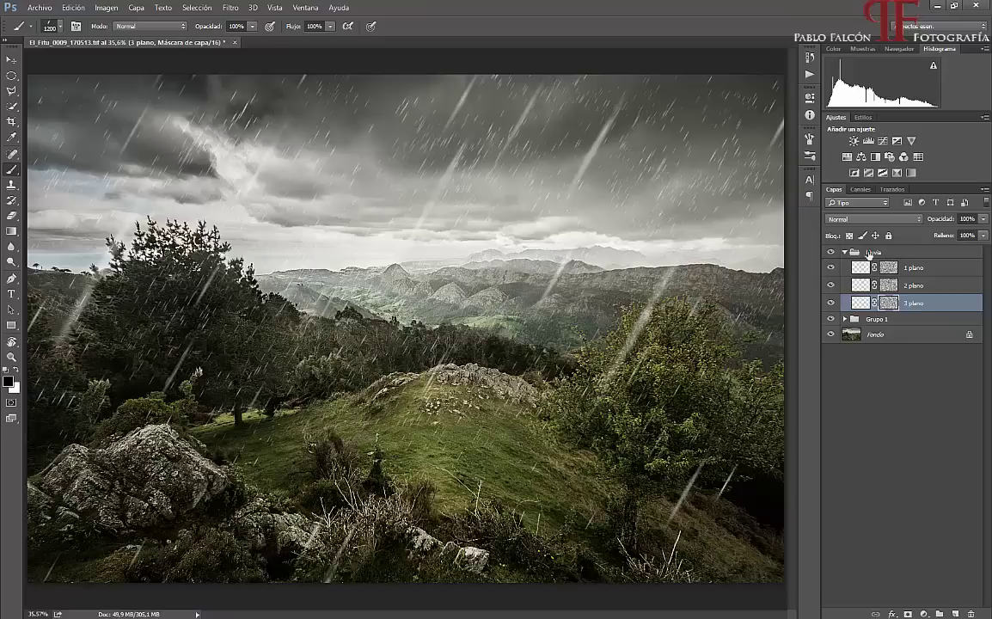
# Lower 1 plano's opacity to 36%, review the other rain layers, and target the 2 plano mask.
pyautogui.click(888, 269)
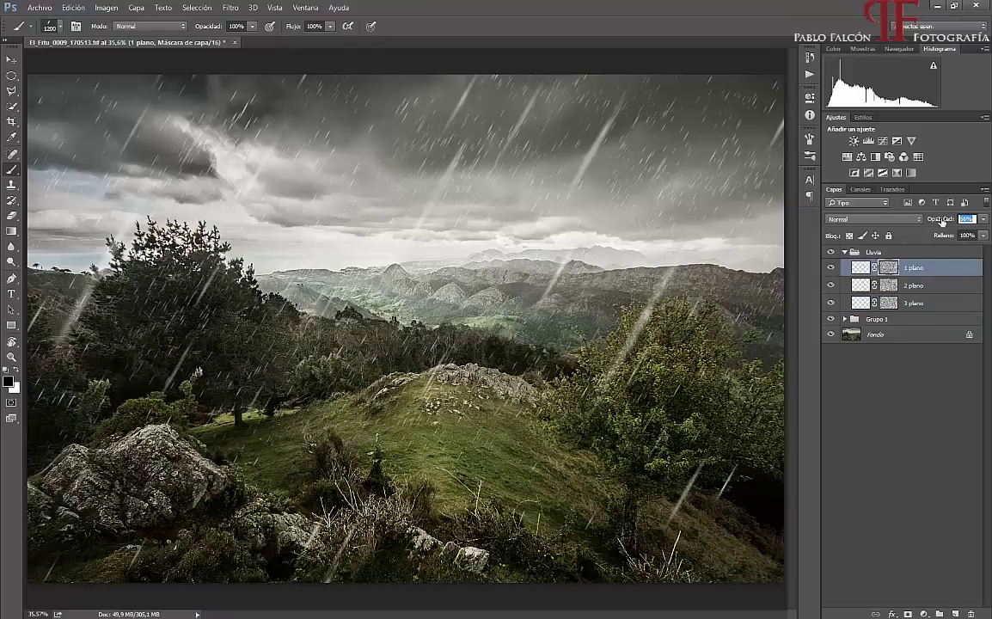
pyautogui.moveTo(940, 223); pyautogui.dragTo(934, 224)
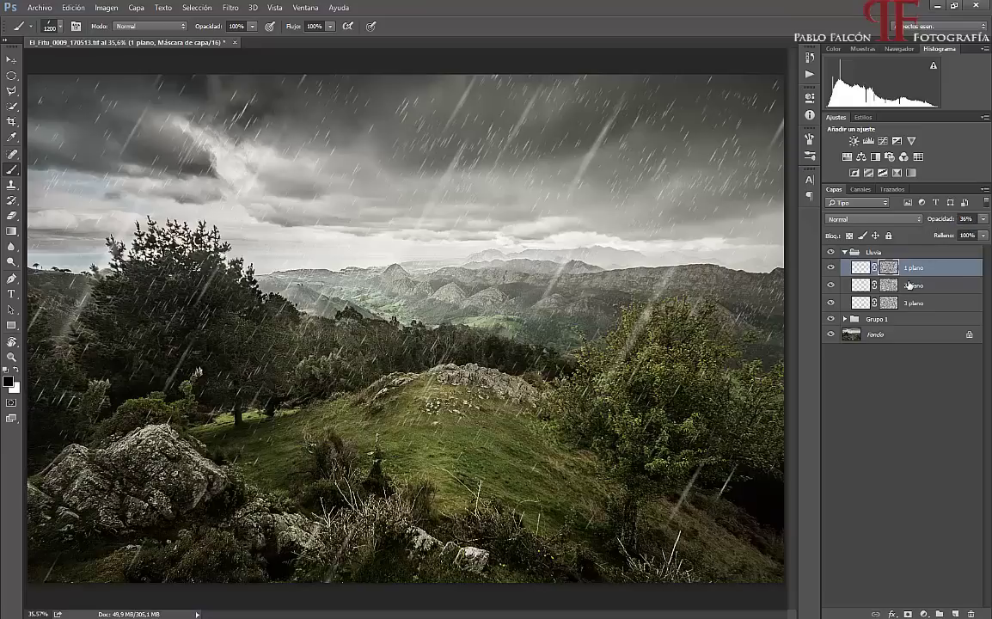
pyautogui.click(880, 294)
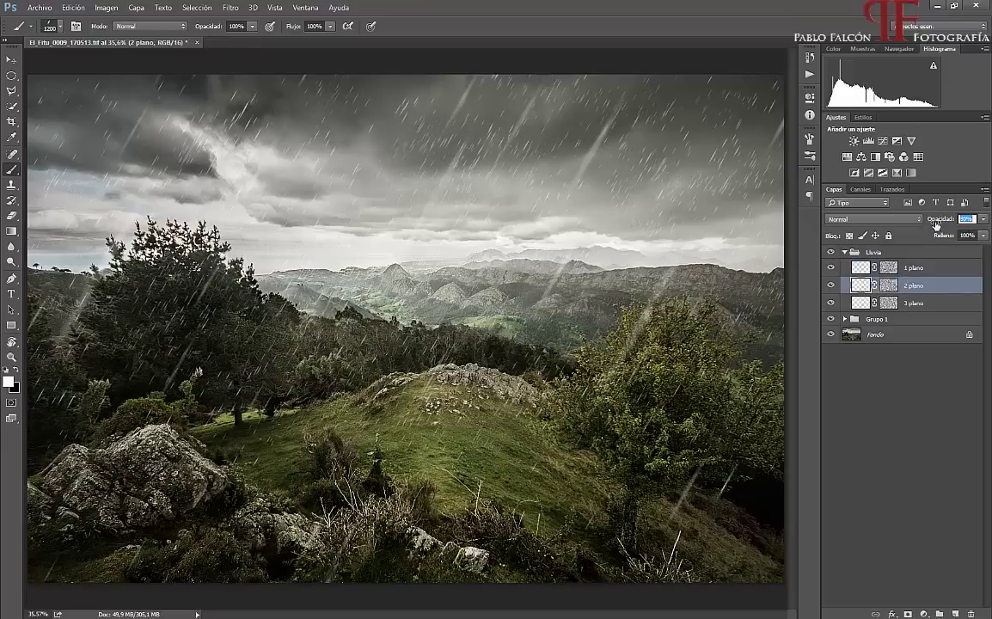
pyautogui.click(856, 304)
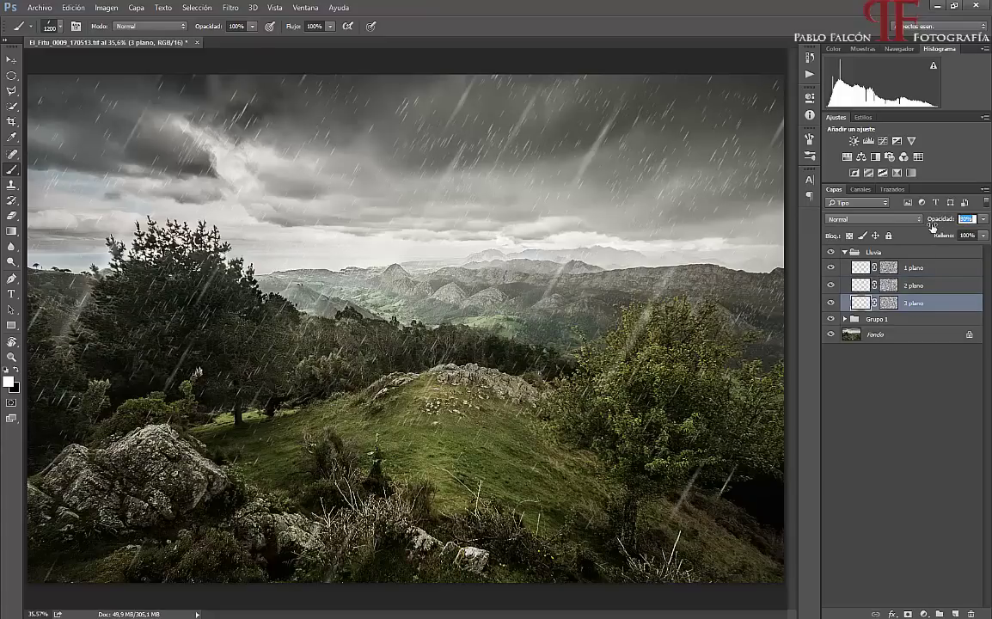
pyautogui.click(863, 285)
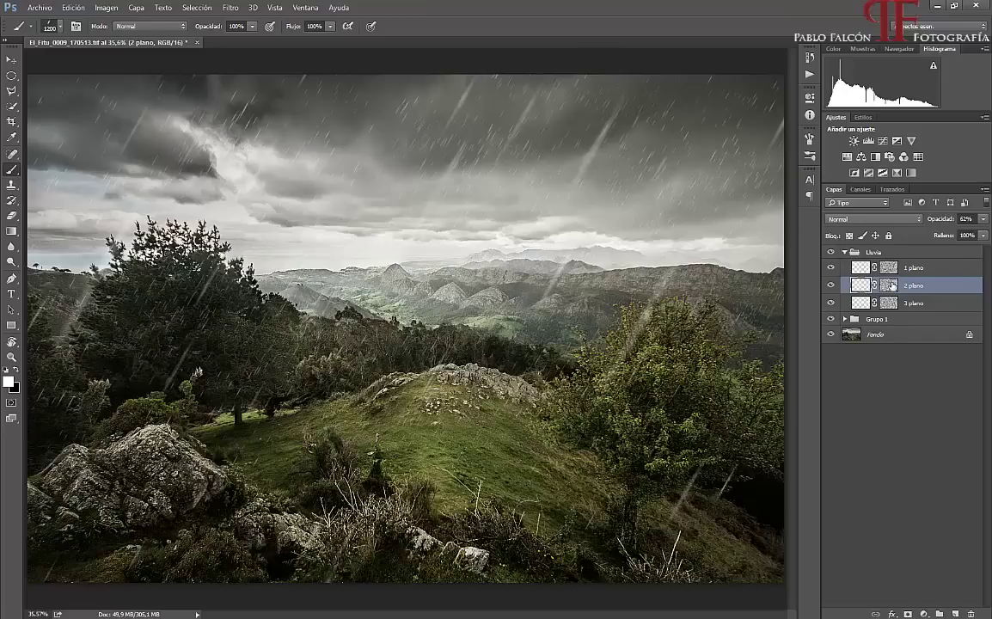
pyautogui.click(890, 285)
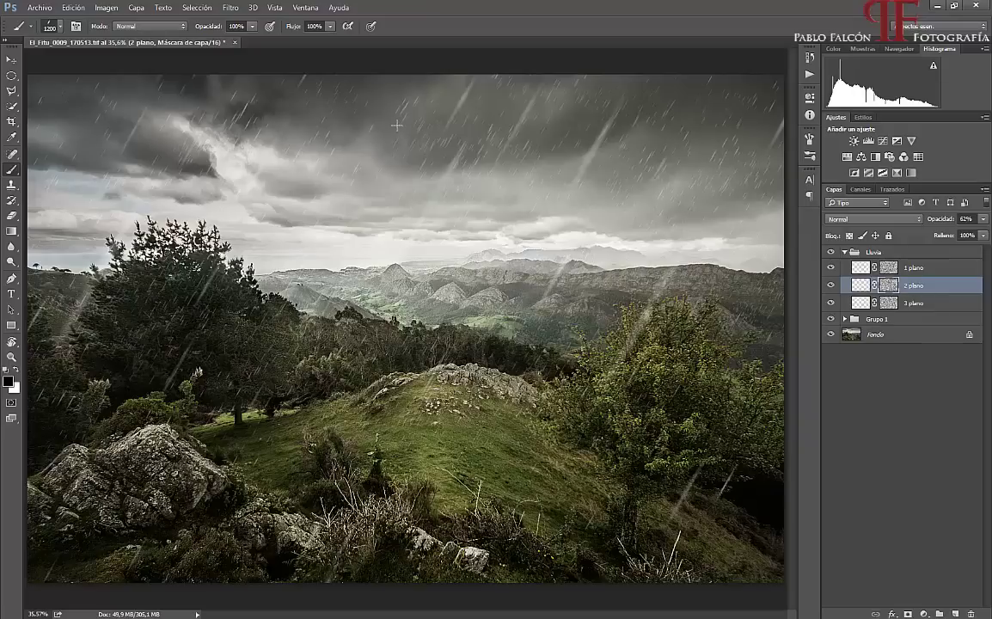
# Pick a soft round brush at 20% opacity with an 800 px tip.
pyautogui.click(61, 29)
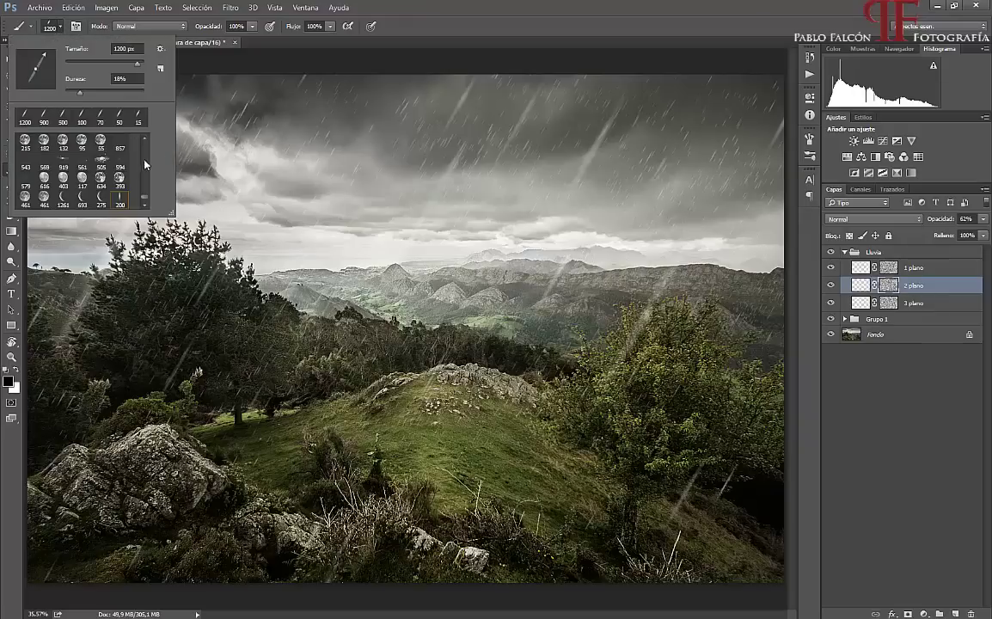
pyautogui.moveTo(144, 200); pyautogui.dragTo(144, 146)
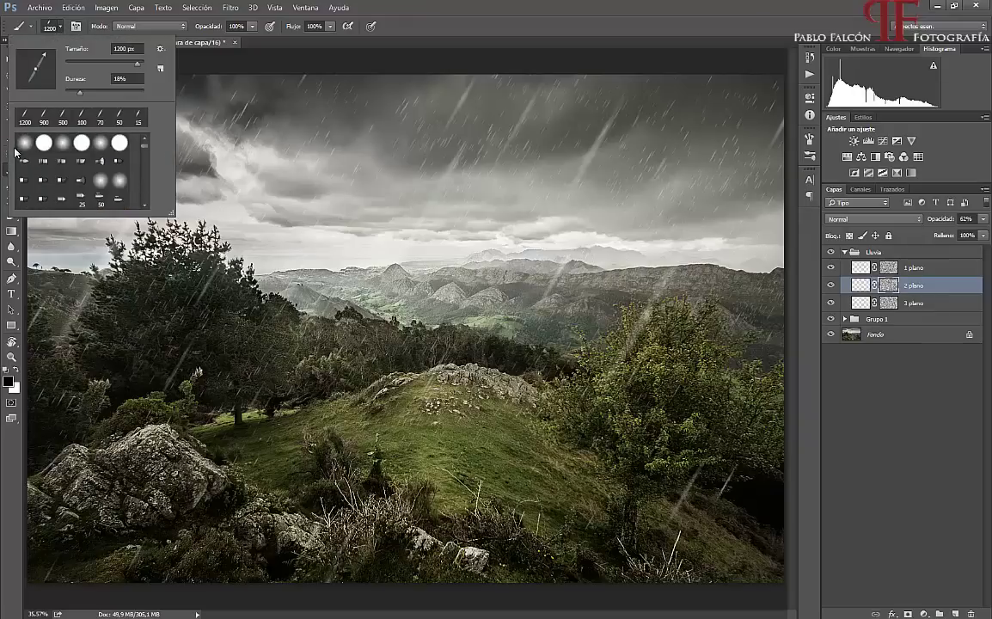
pyautogui.click(23, 147)
pyautogui.click(431, 23)
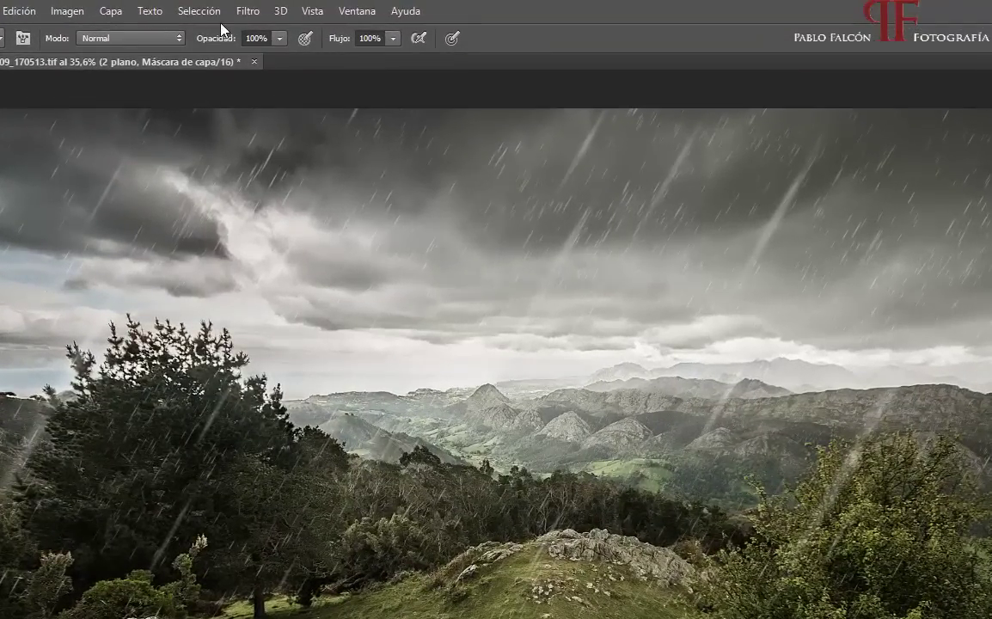
pyautogui.press('2')
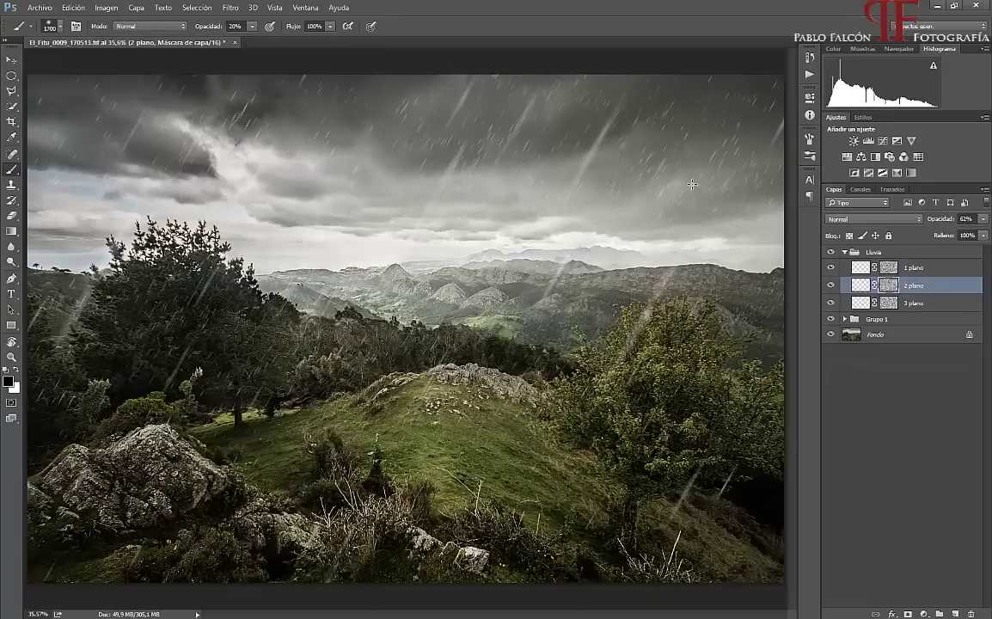
pyautogui.press(']')
pyautogui.press(']')
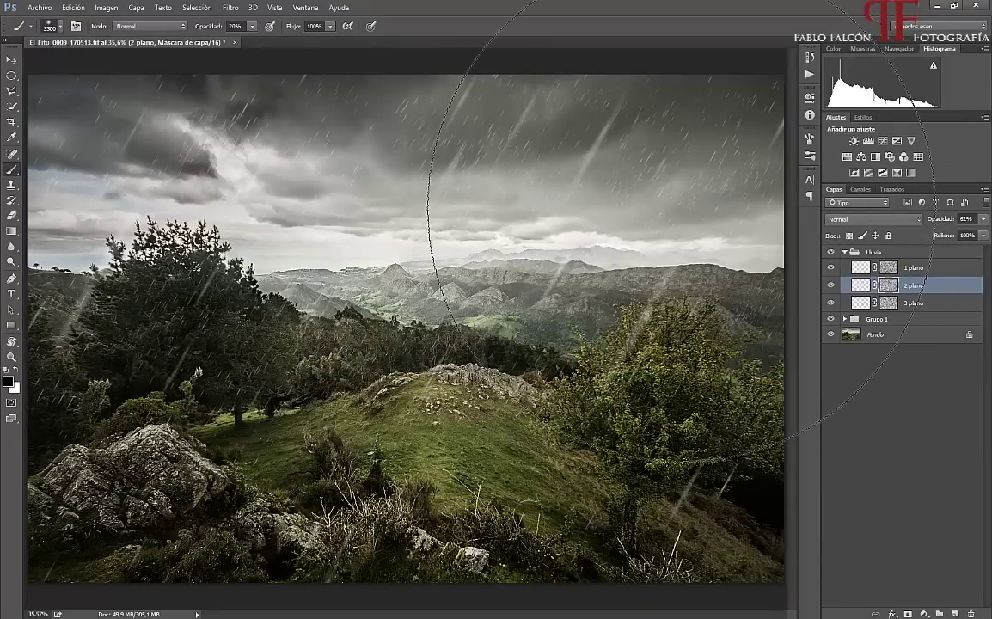
pyautogui.press('[')
pyautogui.press('[')
pyautogui.press('[')
pyautogui.press('[')
pyautogui.press('[')
pyautogui.press('[')
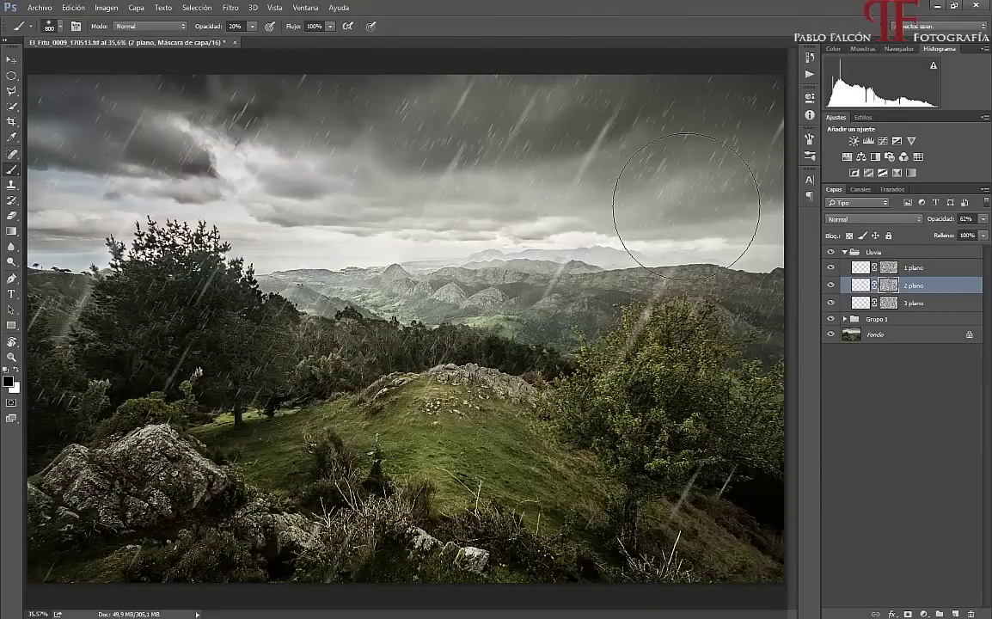
pyautogui.press('[')
pyautogui.press('[')
pyautogui.press('[')
pyautogui.press('[')
pyautogui.press('[')
pyautogui.press('[')
pyautogui.press('[')
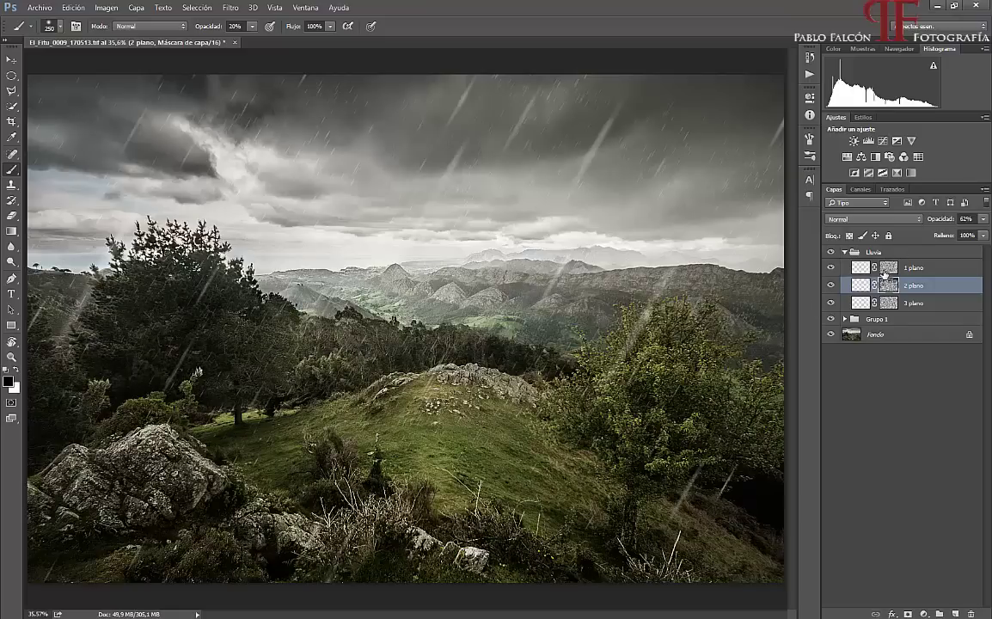
# Target the 3 plano and 2 plano masks, resetting colours to black over white.
pyautogui.click(860, 305)
pyautogui.press('x')
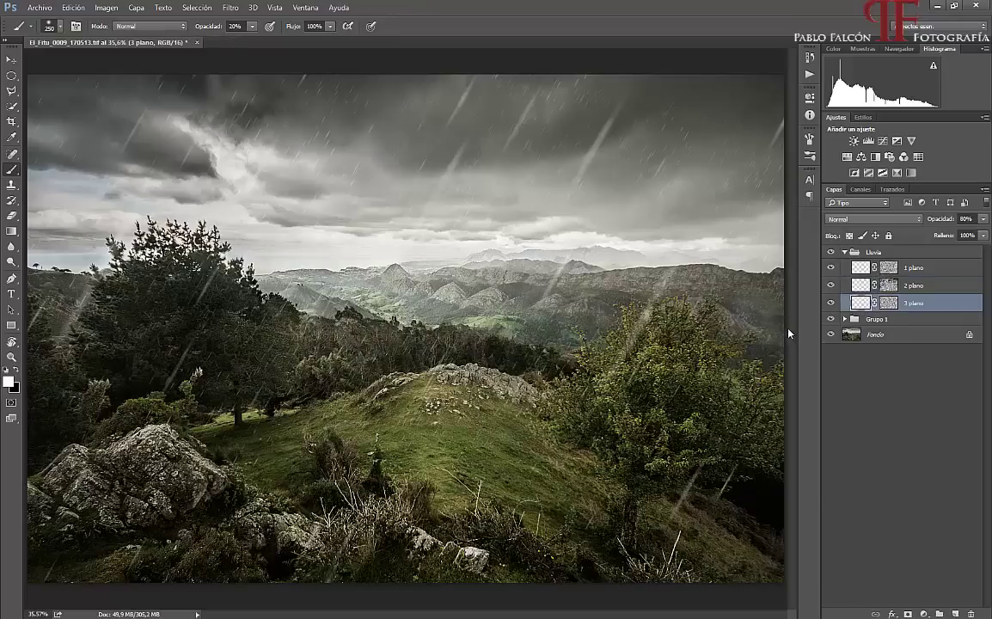
pyautogui.click(887, 305)
pyautogui.press('x')
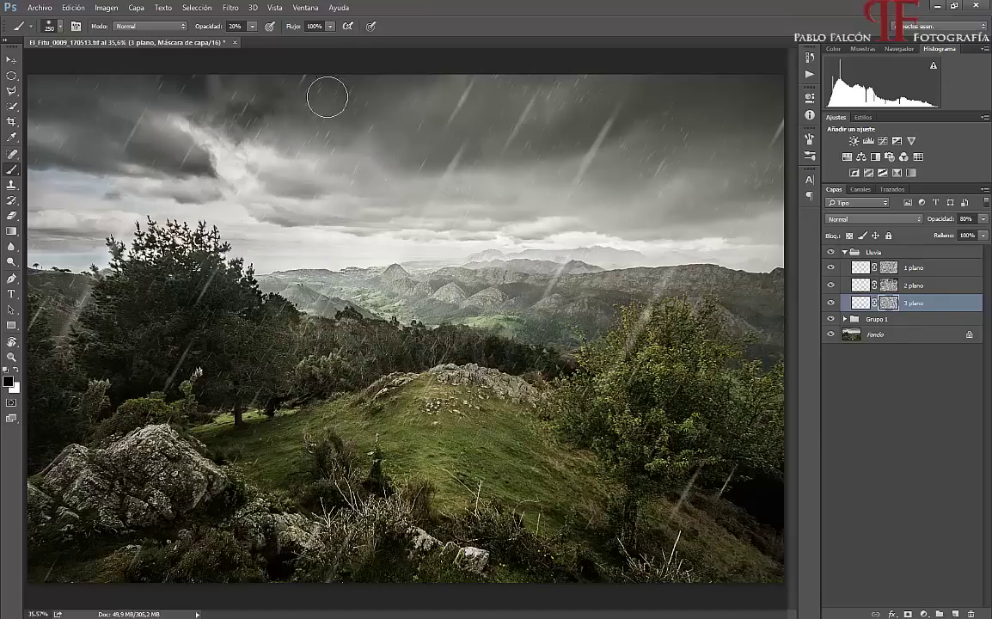
pyautogui.click(862, 286)
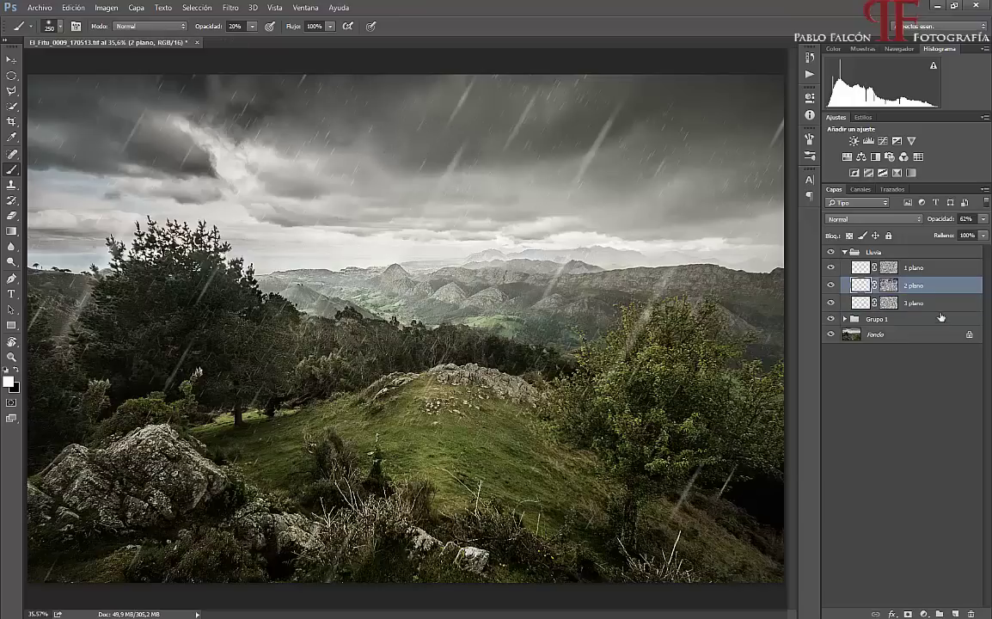
pyautogui.click(888, 286)
pyautogui.press('x')
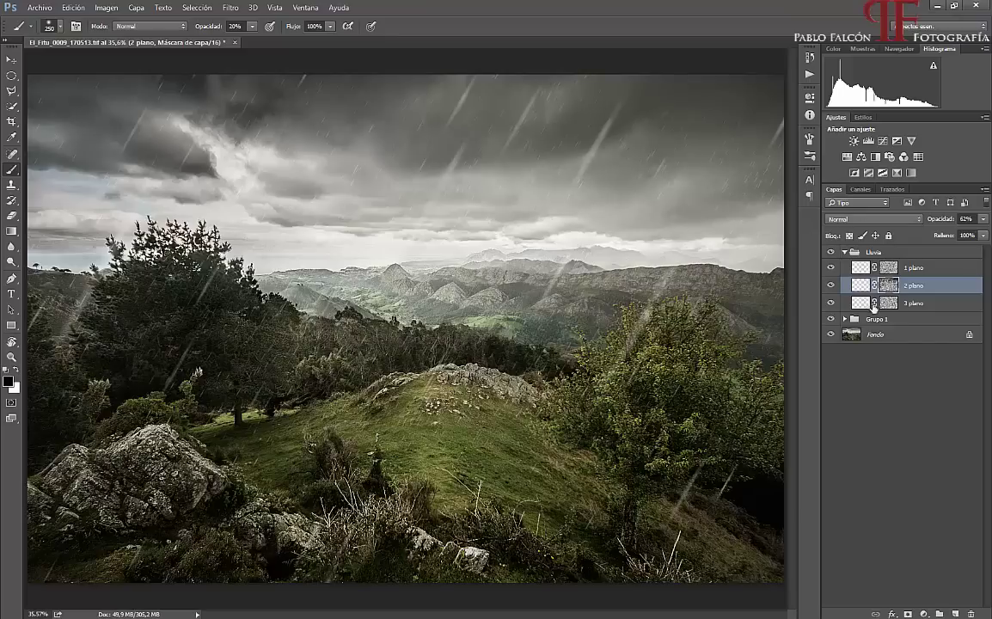
# Compare the rain by toggling 1 plano, then target 3 plano with white as foreground.
pyautogui.click(888, 271)
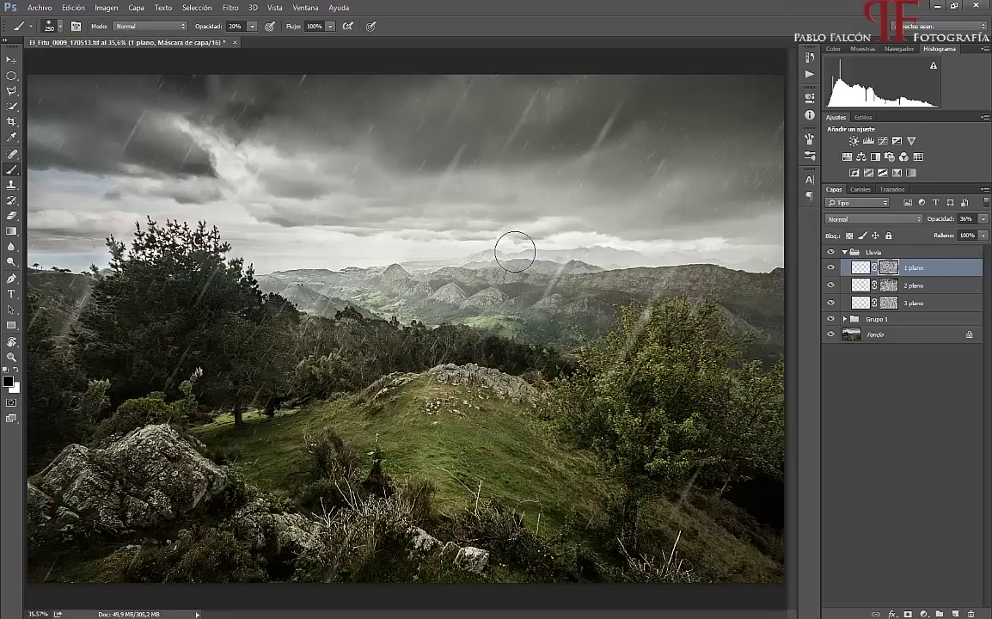
pyautogui.click(884, 287)
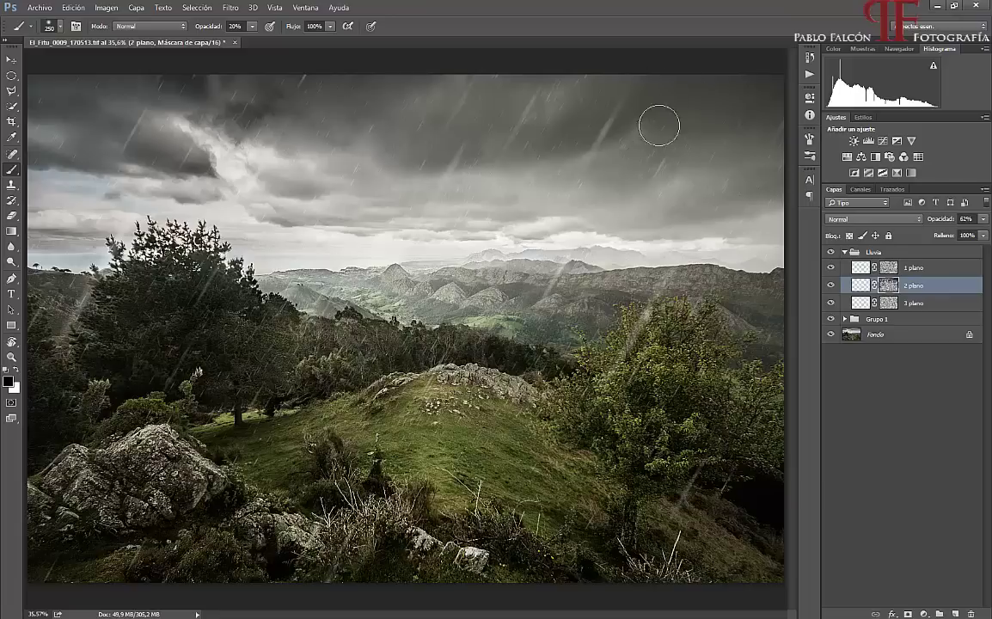
pyautogui.click(940, 220)
pyautogui.click(831, 268)
pyautogui.click(831, 268)
pyautogui.click(887, 303)
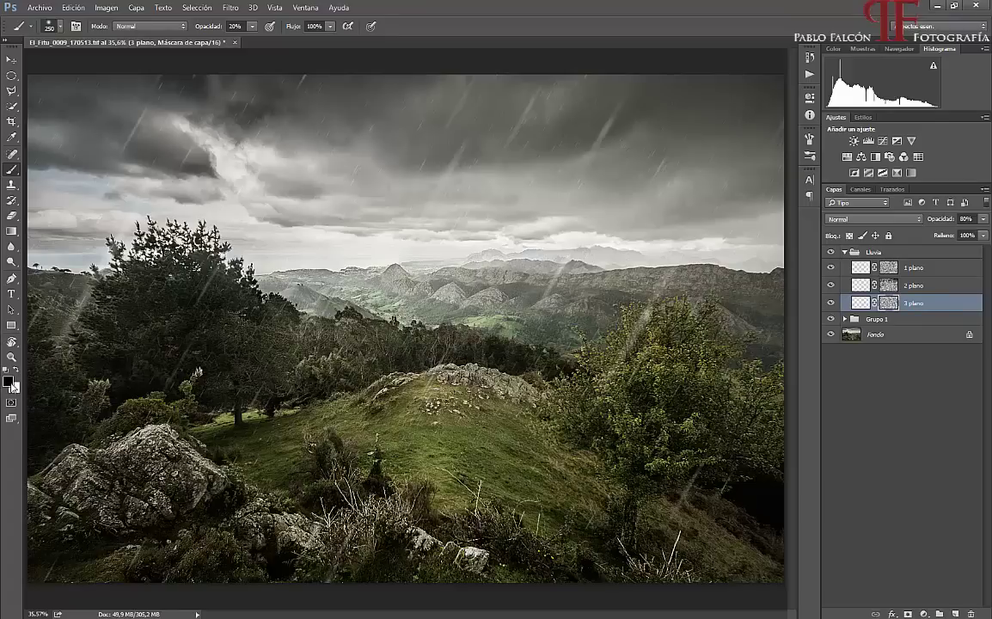
pyautogui.press('x')
# Zoom in on the distant mountains and paint rain back over them.
pyautogui.press('z')
pyautogui.moveTo(640, 293); pyautogui.dragTo(630, 293)
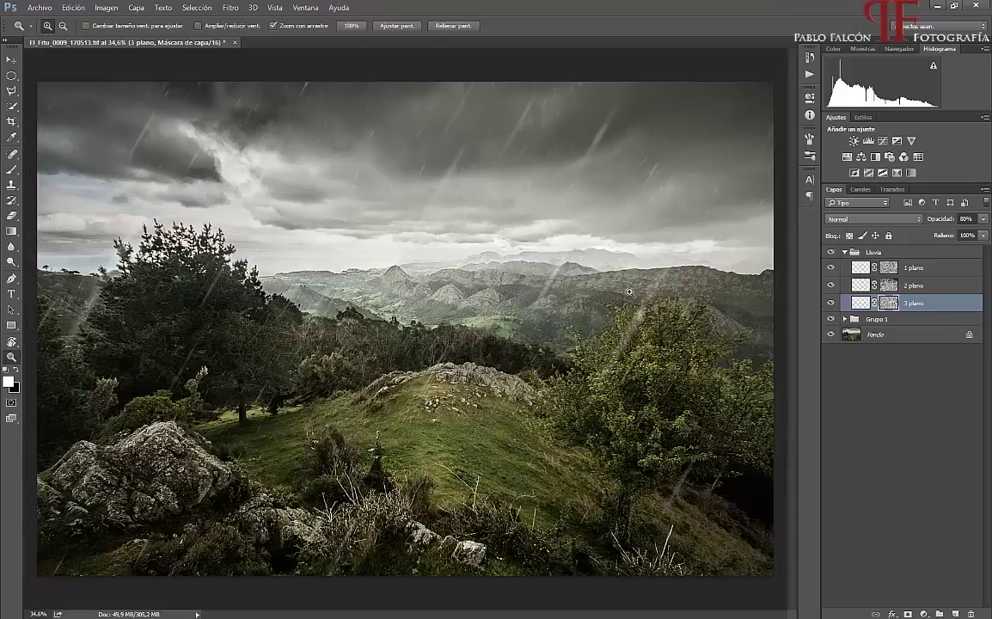
pyautogui.click(613, 292)
pyautogui.press('b')
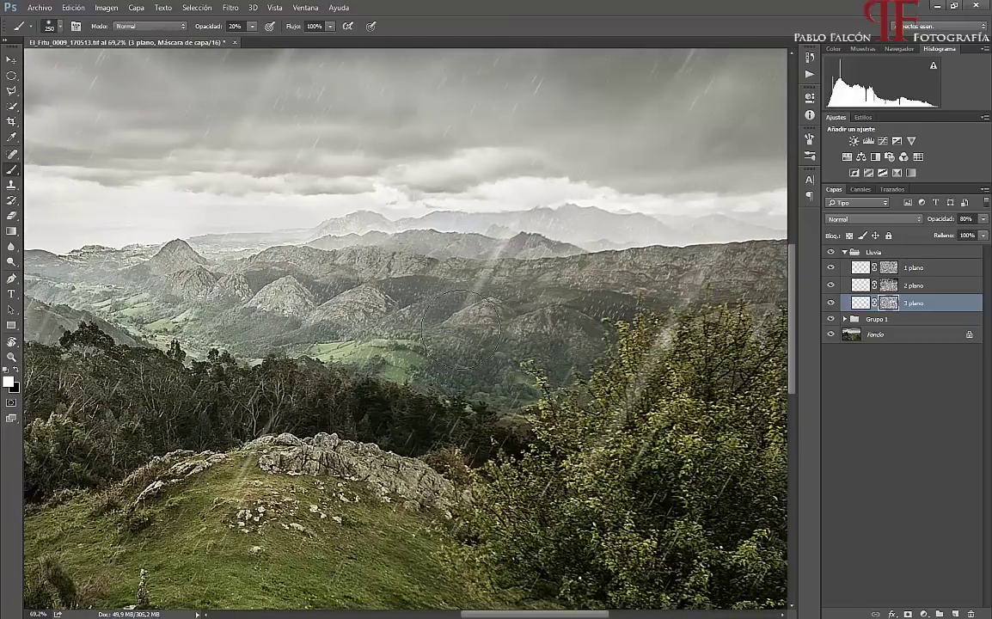
pyautogui.moveTo(219, 262); pyautogui.dragTo(499, 293)
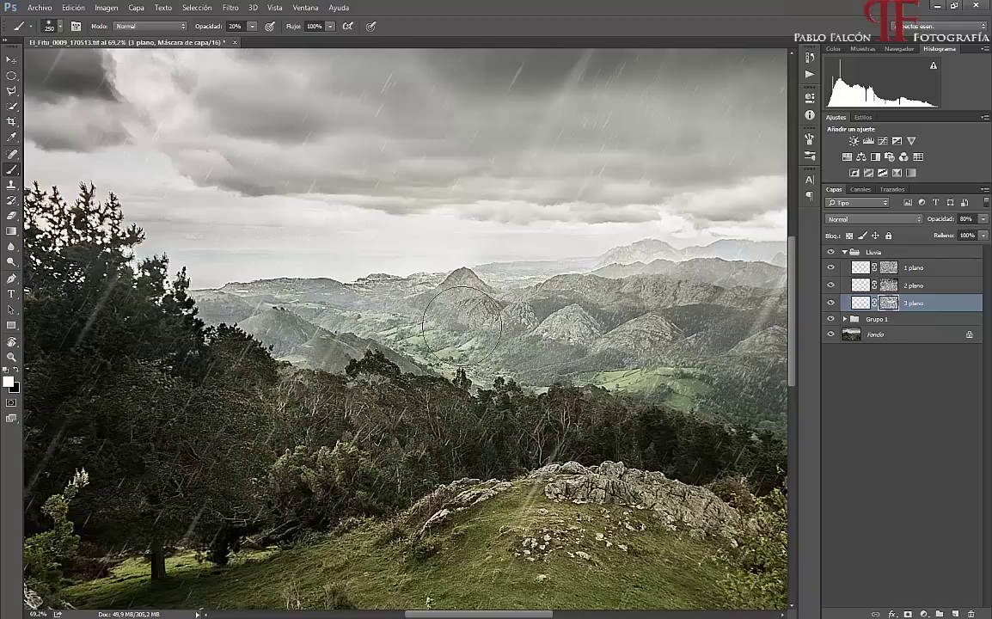
# Raise brush opacity to 42%, paint more rain over the middle ridges, then fit the photo on screen.
pyautogui.moveTo(191, 27); pyautogui.dragTo(211, 26)
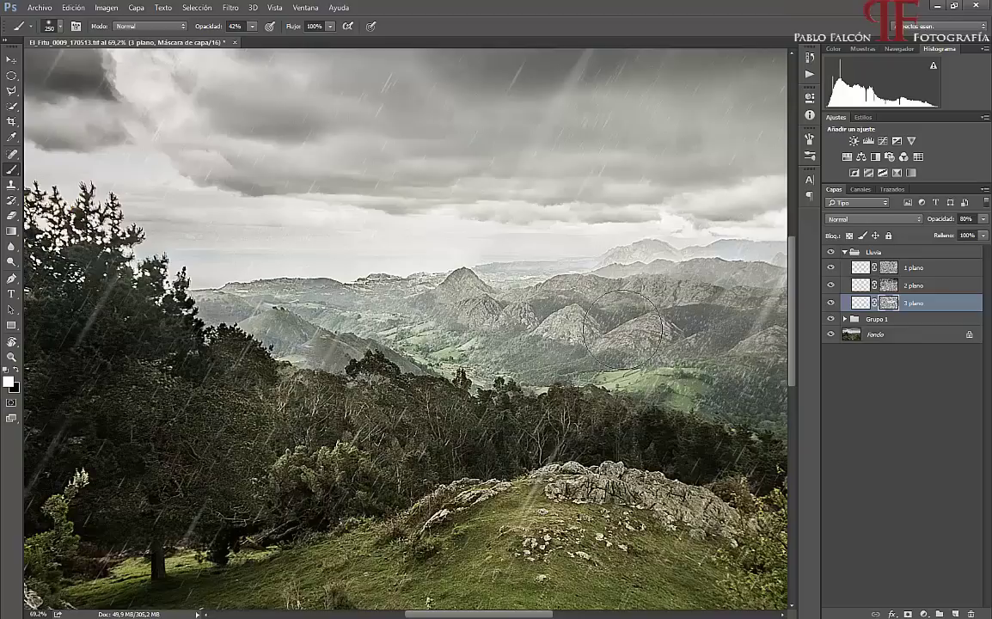
pyautogui.scroll(3, 602, 318)
pyautogui.hscroll(3, 602, 318)
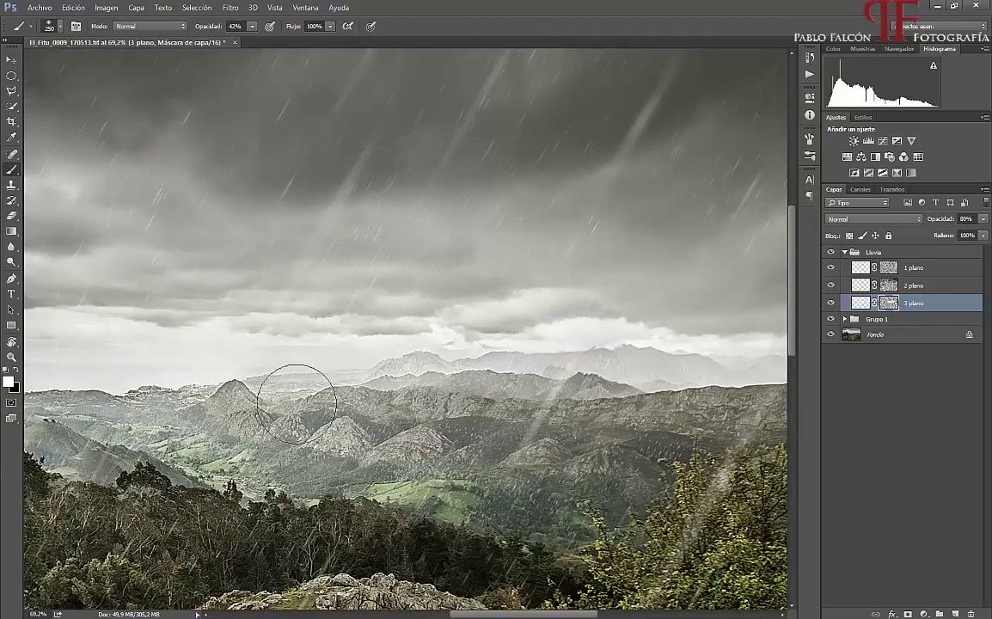
pyautogui.scroll(-3, 215, 343)
pyautogui.hscroll(4, 343, 327)
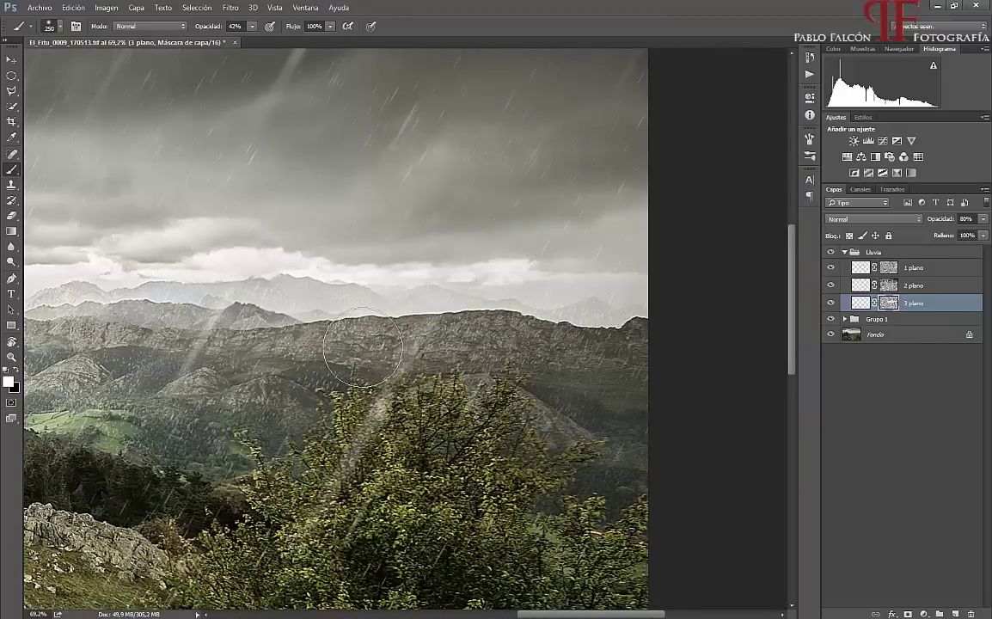
pyautogui.moveTo(514, 328); pyautogui.dragTo(729, 193)
pyautogui.moveTo(211, 172)
pyautogui.mouseDown()
pyautogui.moveTo(389, 190)
pyautogui.moveTo(558, 255)
pyautogui.mouseUp()
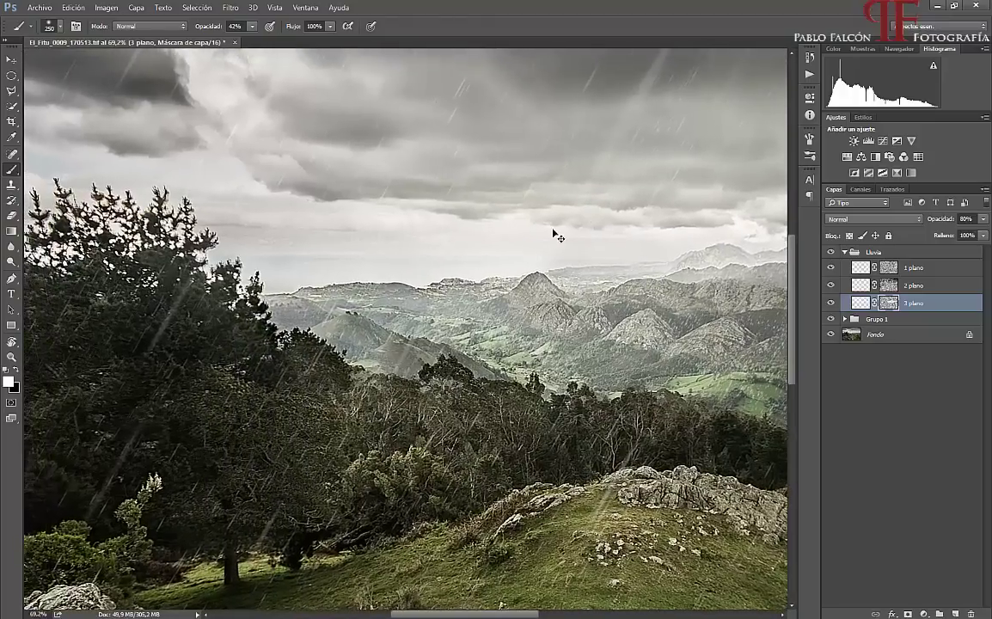
pyautogui.hotkey('ctrl', '0')
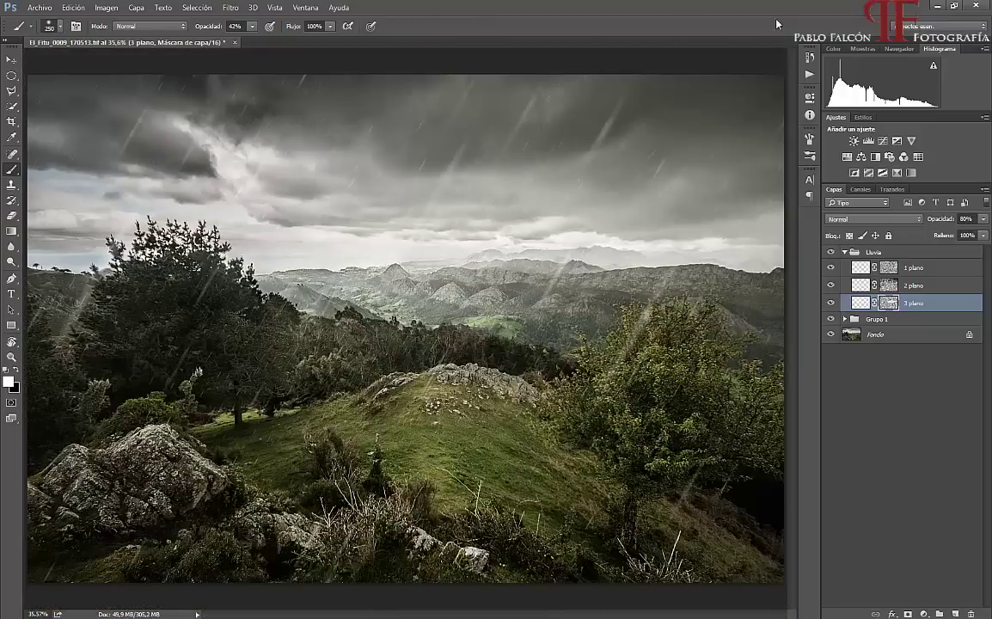
# Set 2 plano to 60% opacity, collapse Lluvia, and toggle its visibility to compare.
pyautogui.click(911, 285)
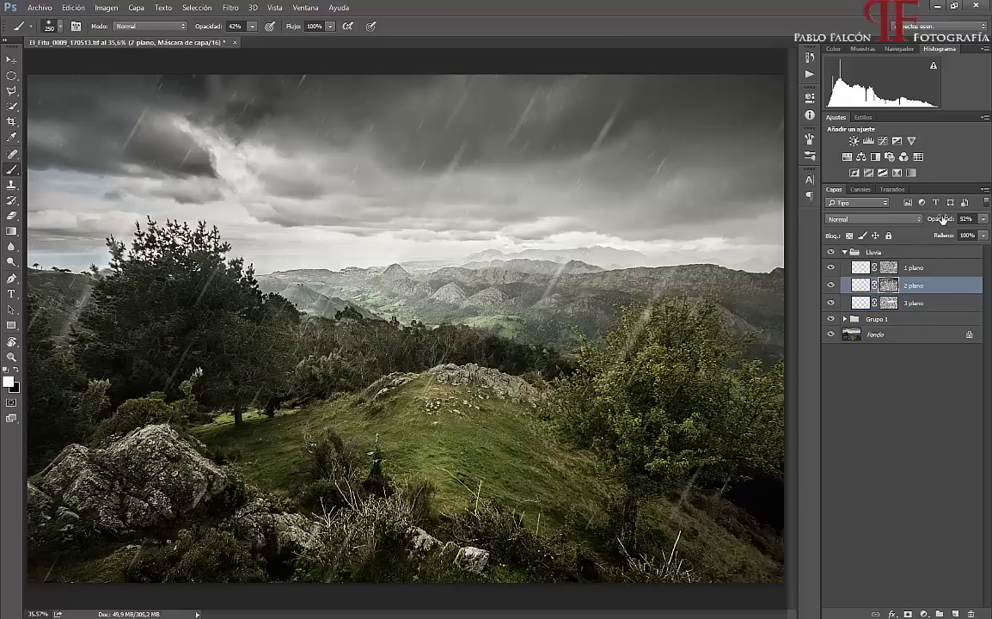
pyautogui.moveTo(940, 223); pyautogui.dragTo(943, 239)
pyautogui.click(843, 253)
pyautogui.click(831, 253)
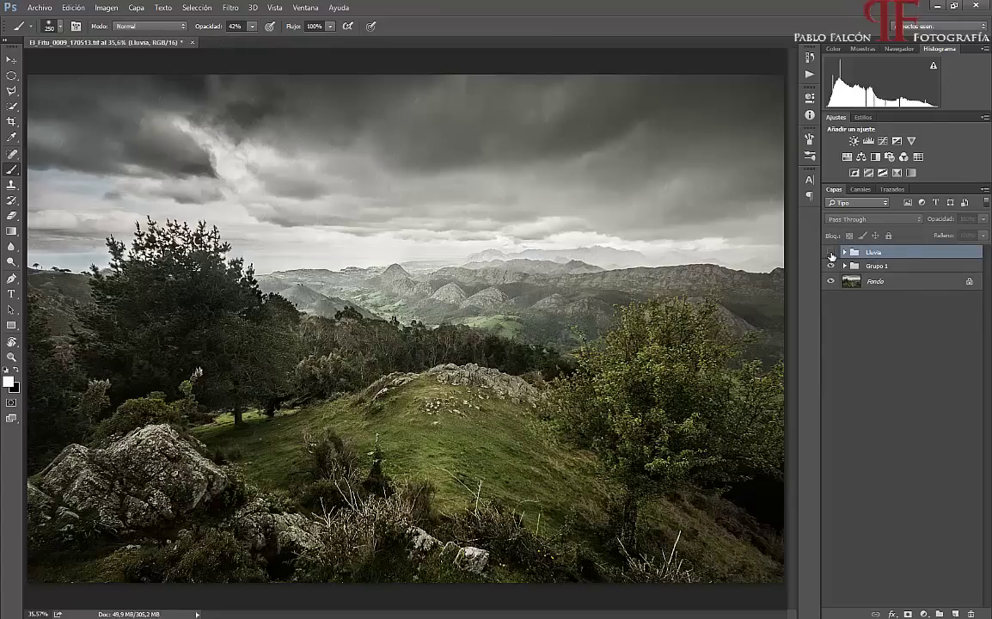
pyautogui.click(831, 252)
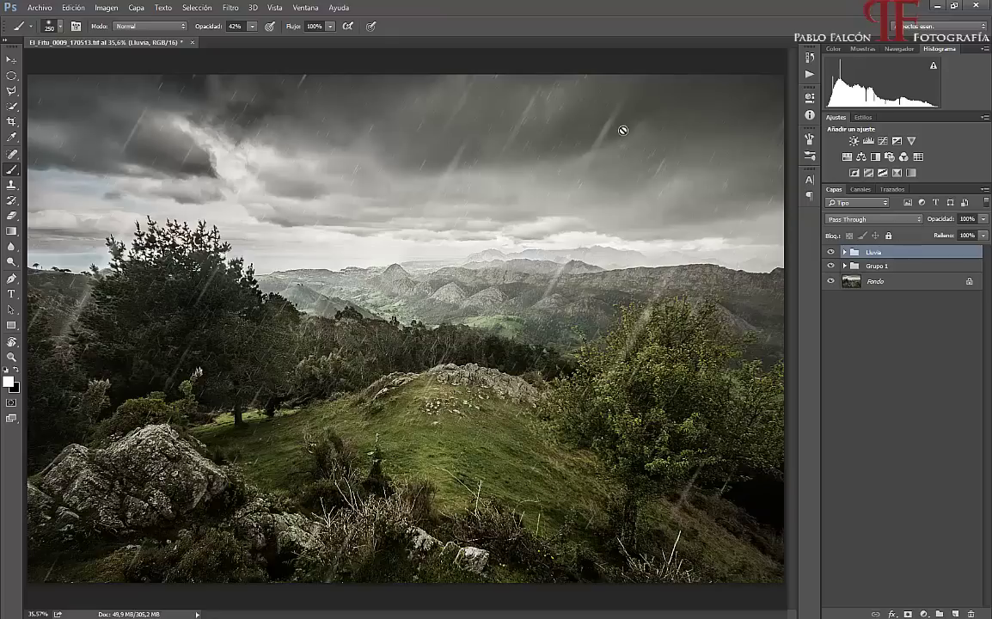
# Dismiss the cannot-paint-on-group error and choose the 200 px rain-streak brush preset.
pyautogui.click(364, 81)
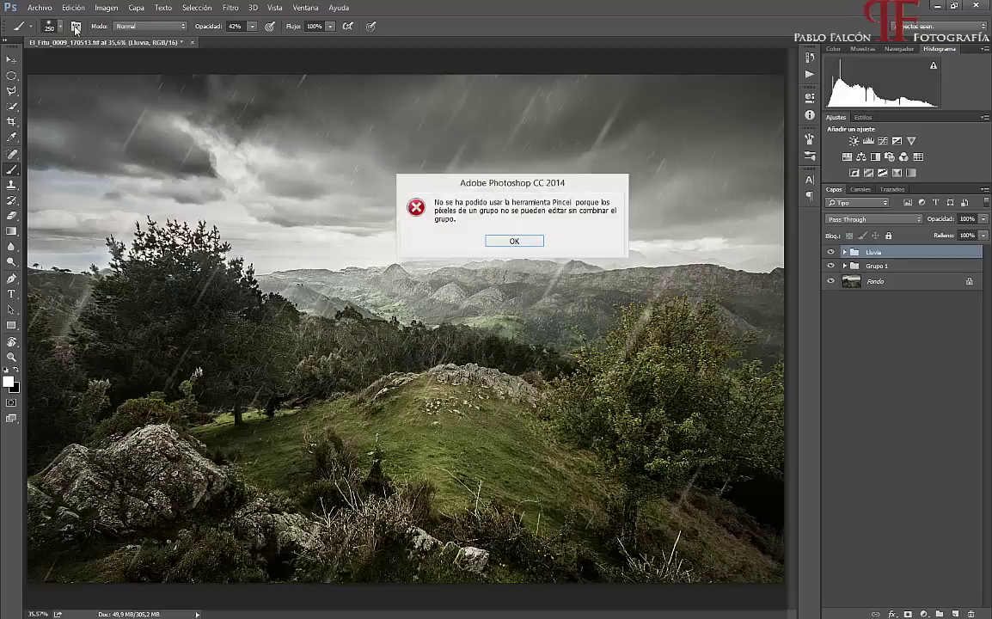
pyautogui.click(510, 242)
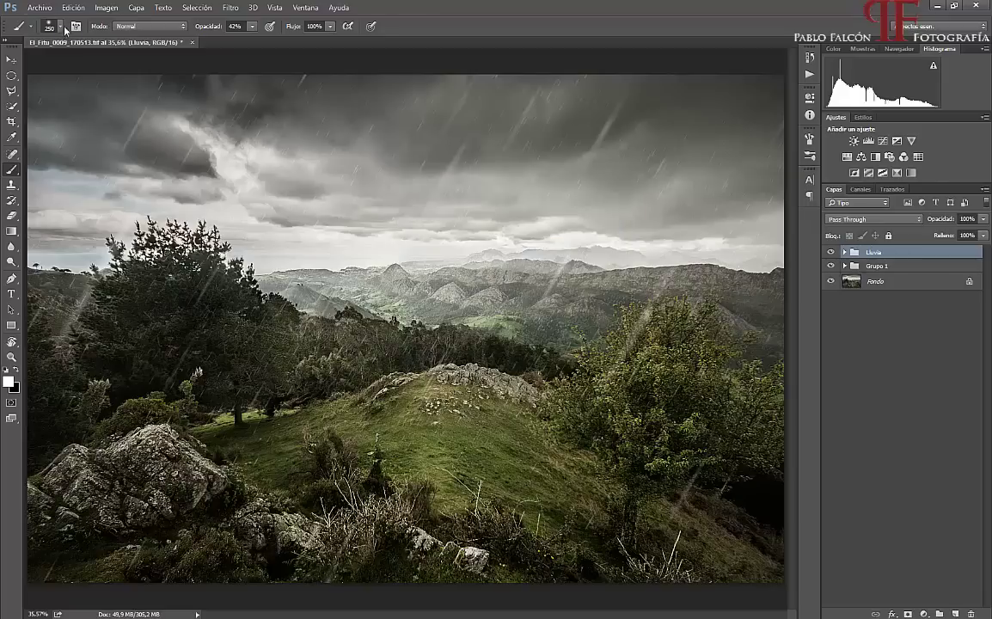
pyautogui.click(56, 25)
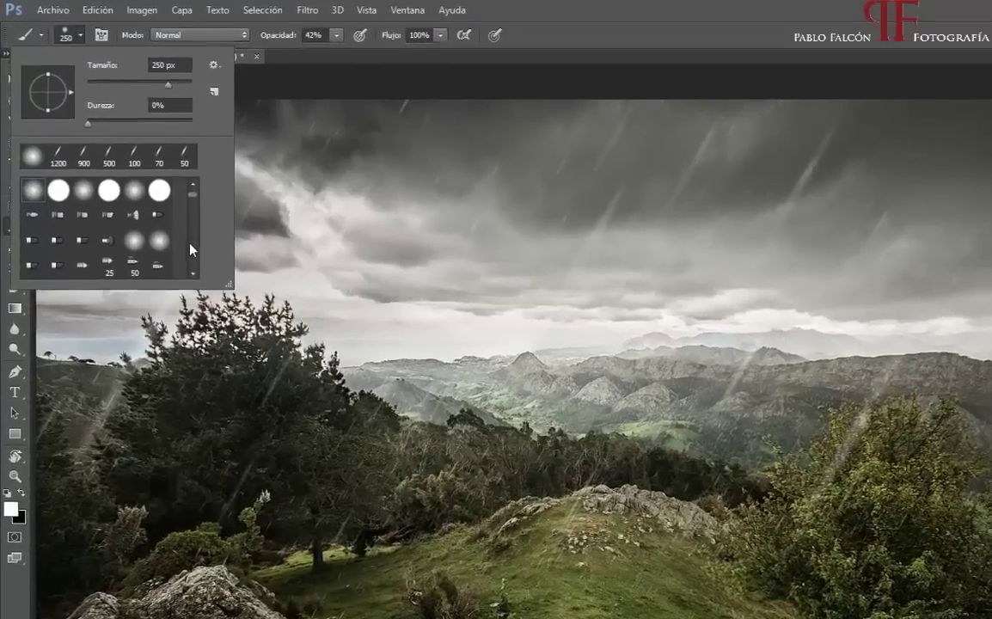
pyautogui.scroll(-10, 191, 249)
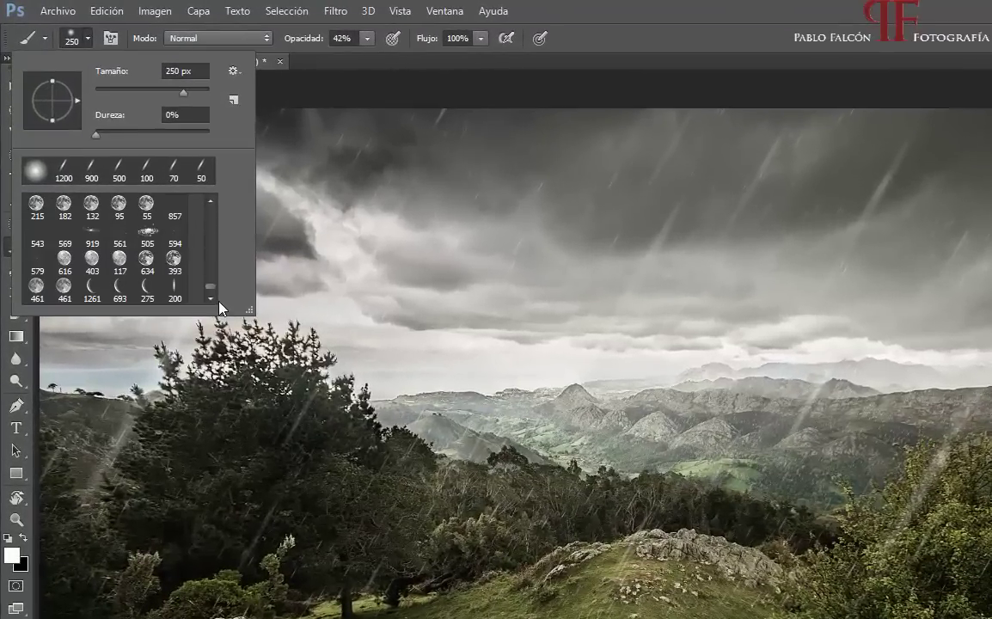
pyautogui.click(166, 293)
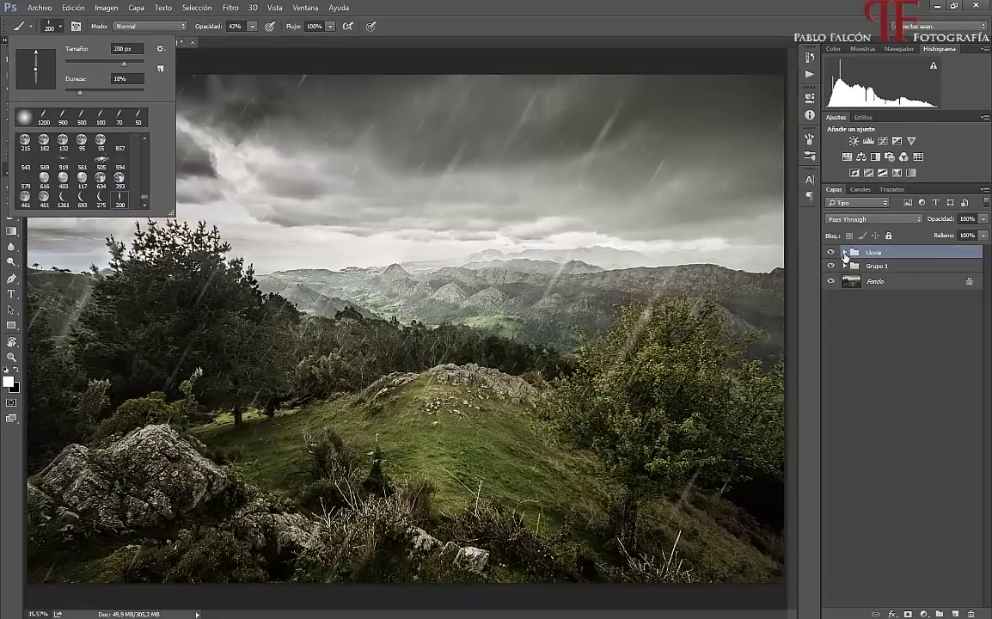
# Select 2 plano and set the brush tip Ángulo to 60° with Suavizar off.
pyautogui.click(844, 252)
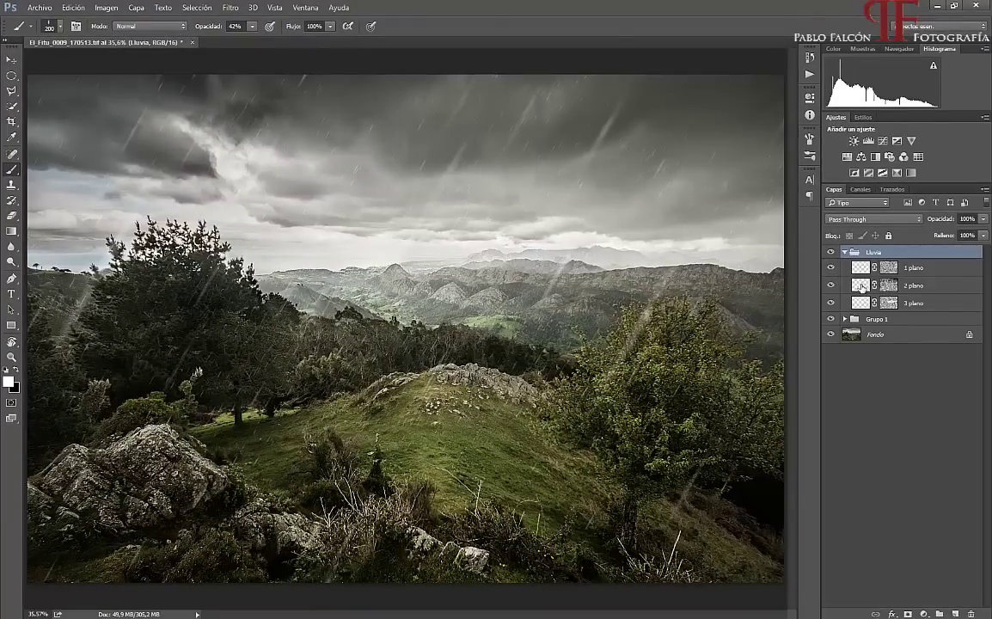
pyautogui.click(861, 287)
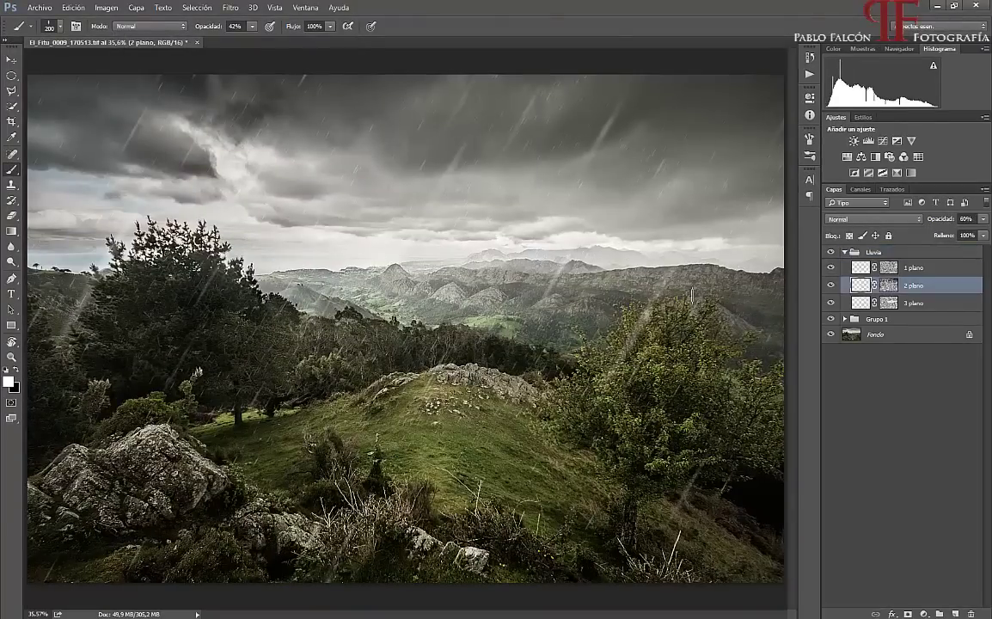
pyautogui.click(809, 139)
pyautogui.click(704, 293)
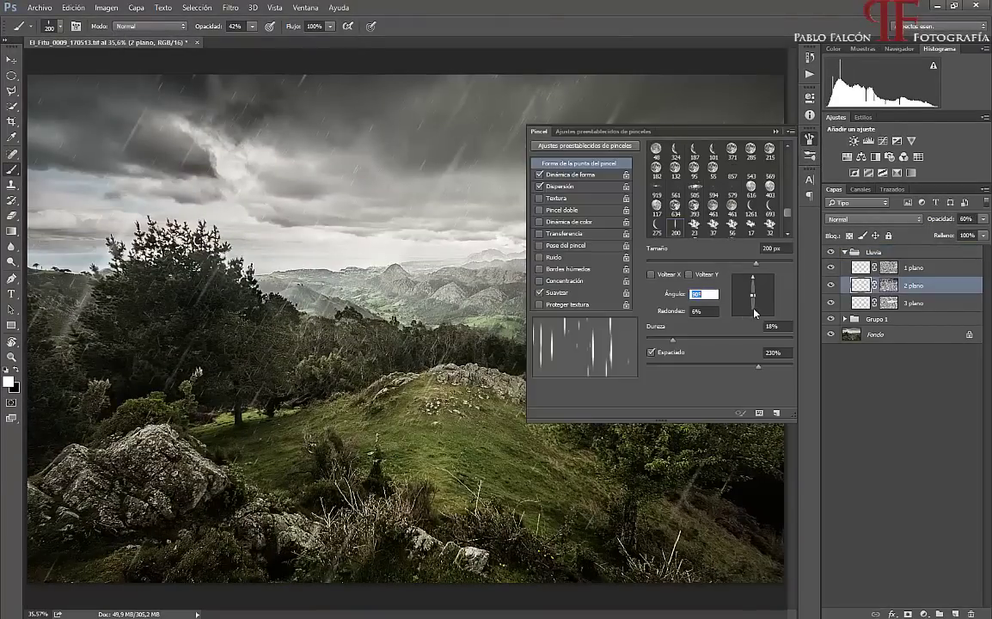
pyautogui.moveTo(678, 299); pyautogui.dragTo(658, 294)
pyautogui.click(539, 293)
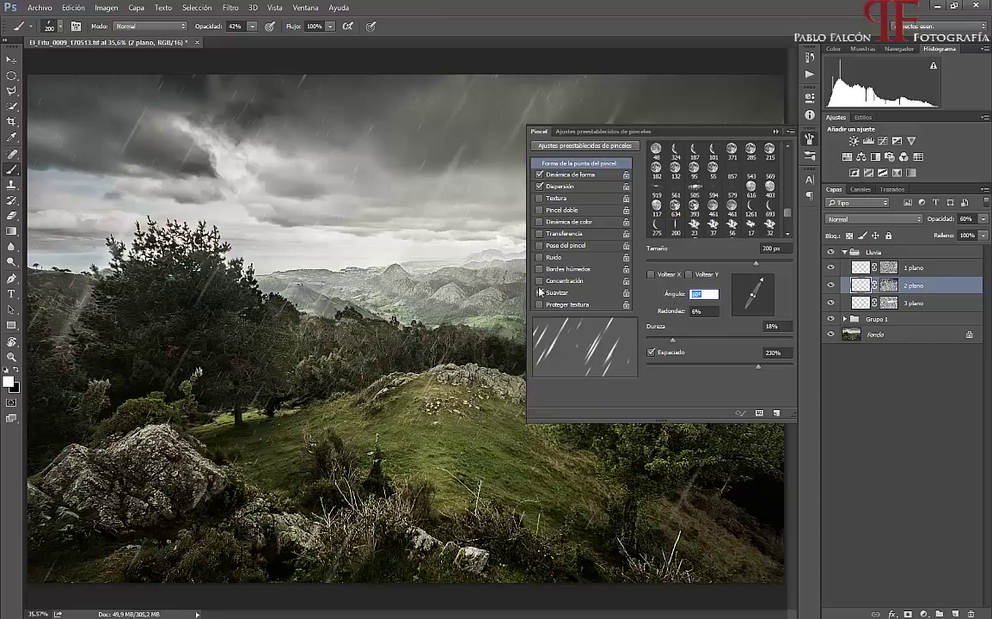
pyautogui.press('Return')
pyautogui.click(775, 132)
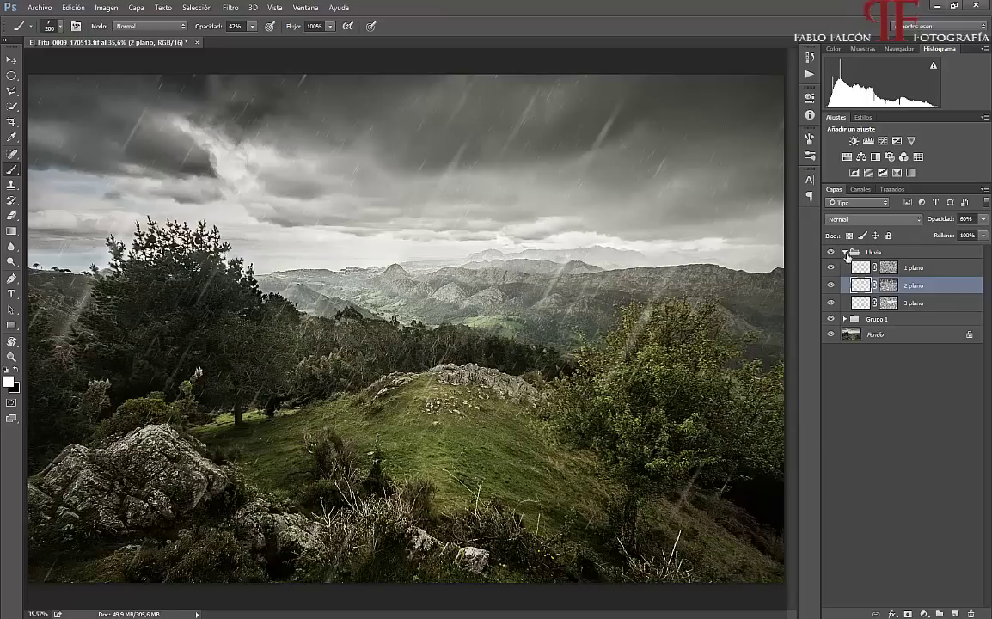
# Collapse the Lluvia group, leaving Lluvia, Grupo 1 and Fondo in the layer stack.
pyautogui.click(845, 252)
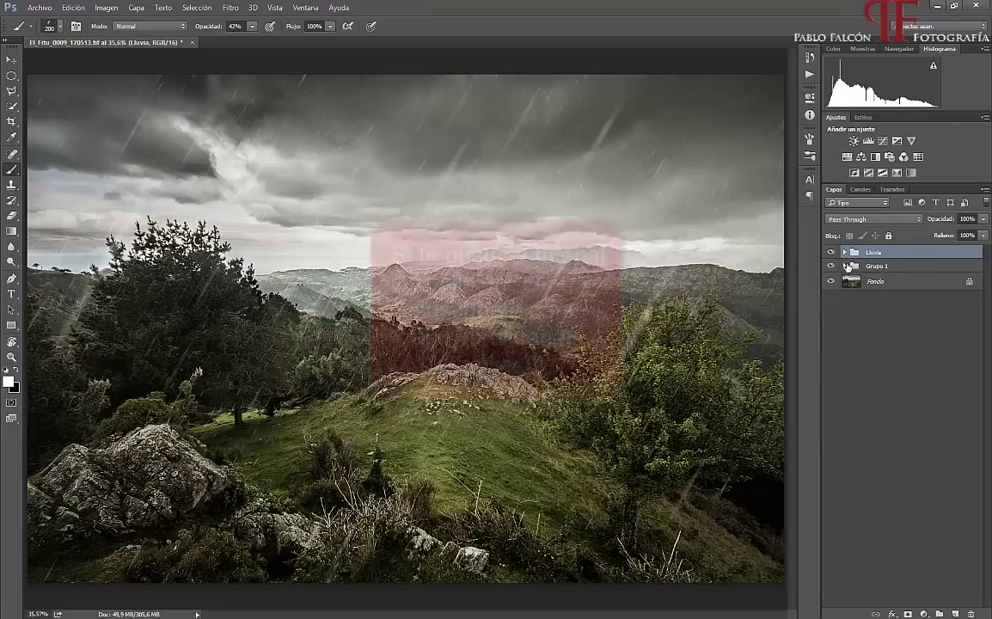